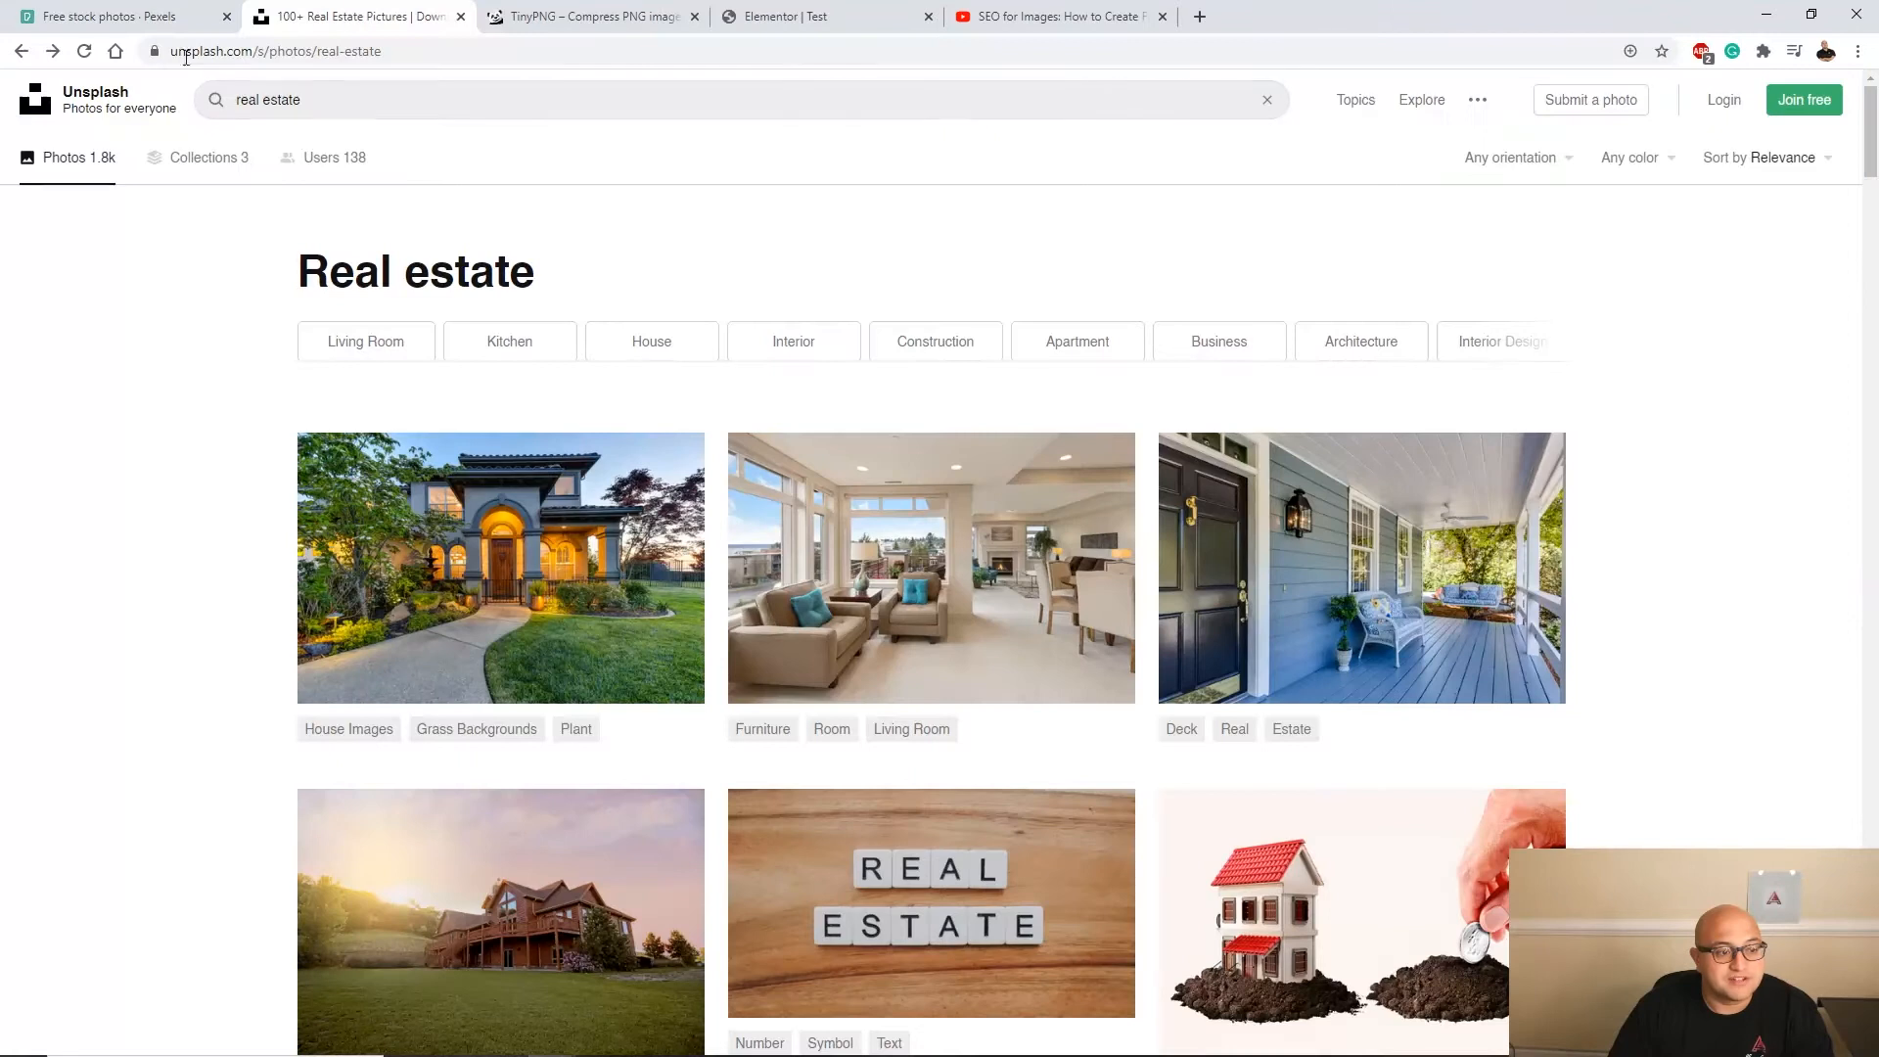
Review the Pexels home page, close it, and return to the Unsplash real estate search results.
left_click(194, 51)
left_click(205, 51)
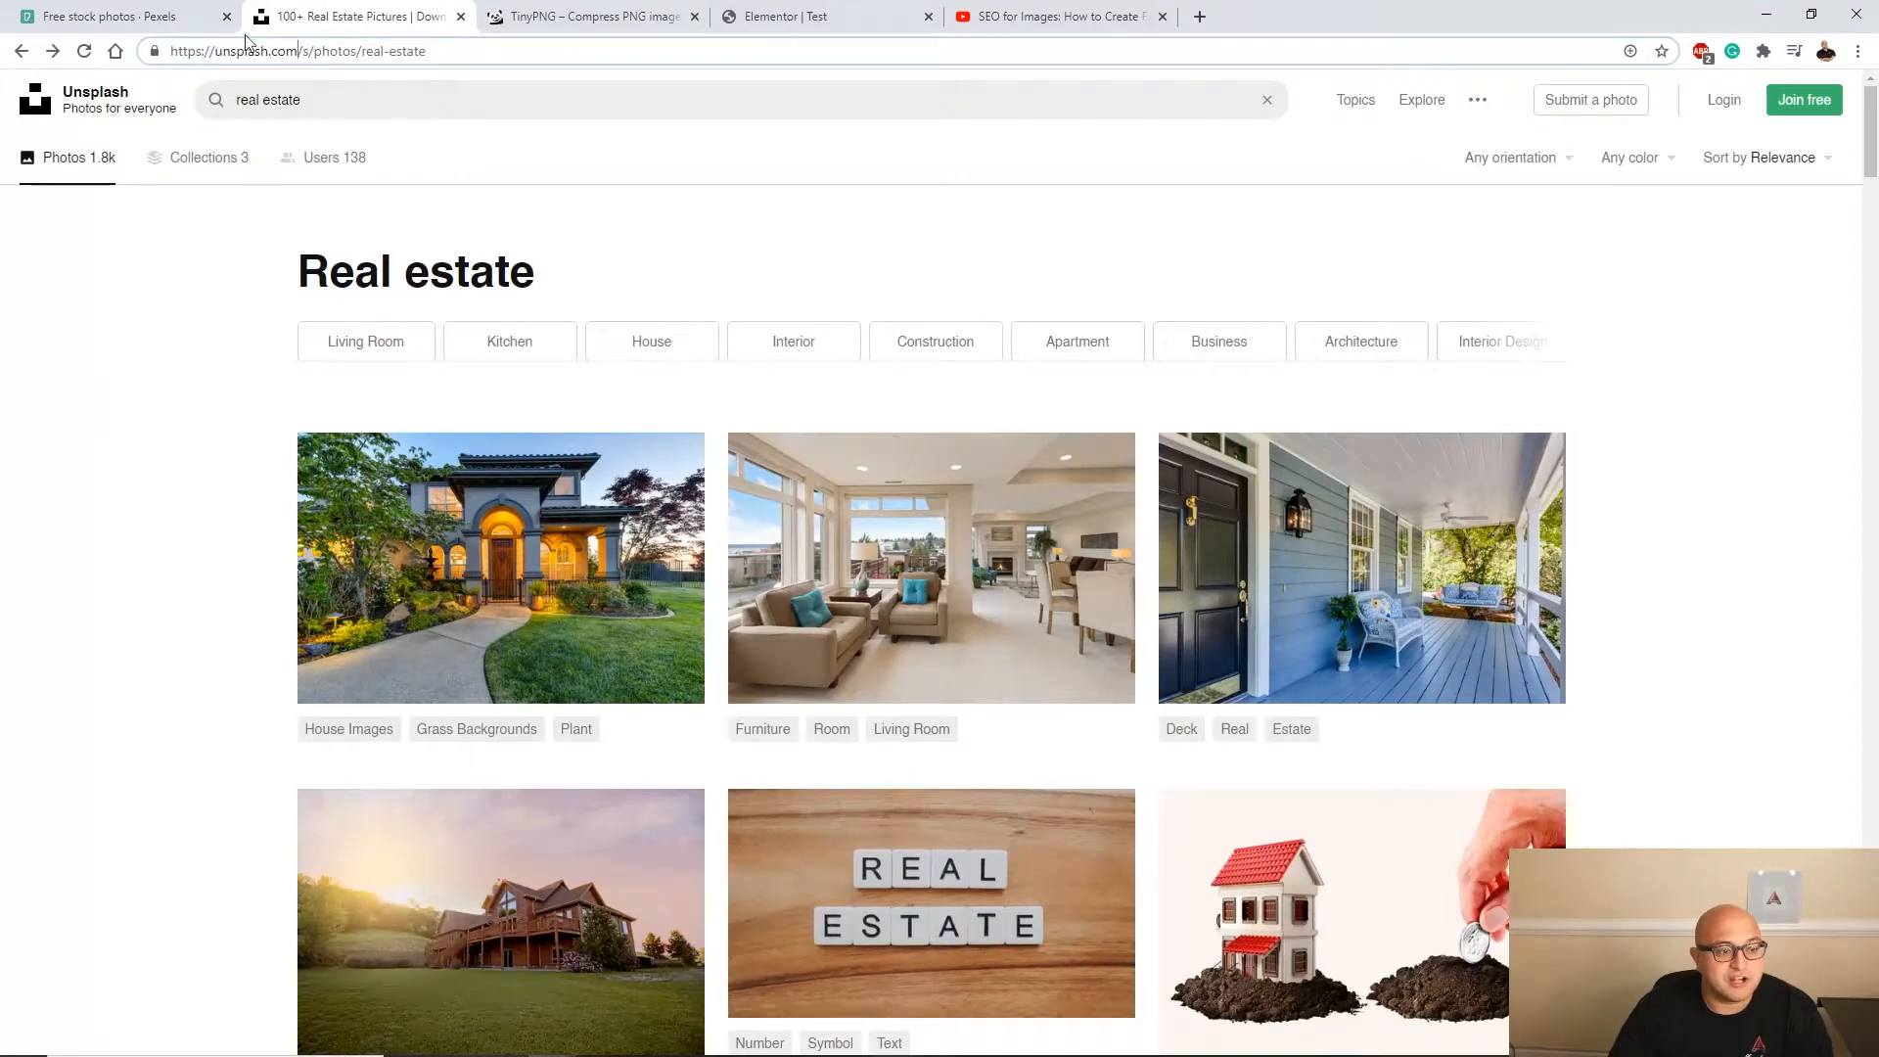
left_click(113, 17)
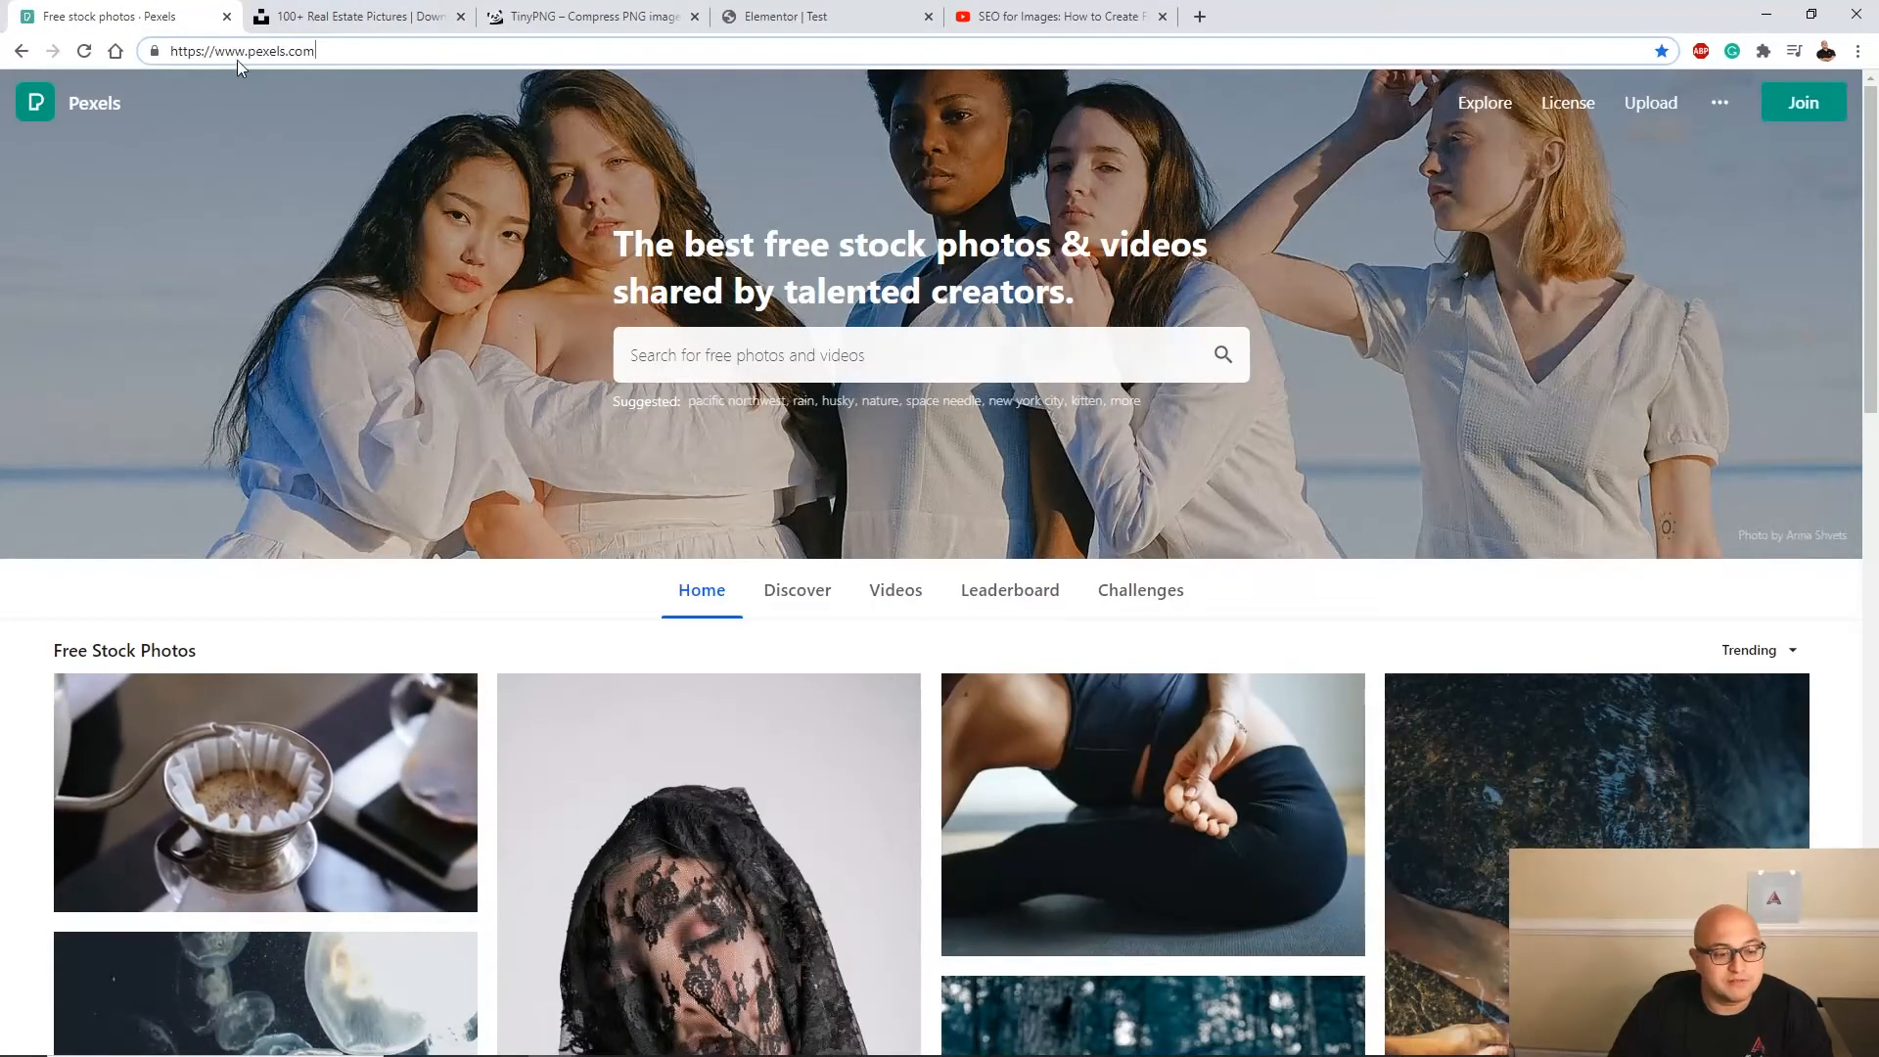
left_click(227, 22)
left_click(164, 16)
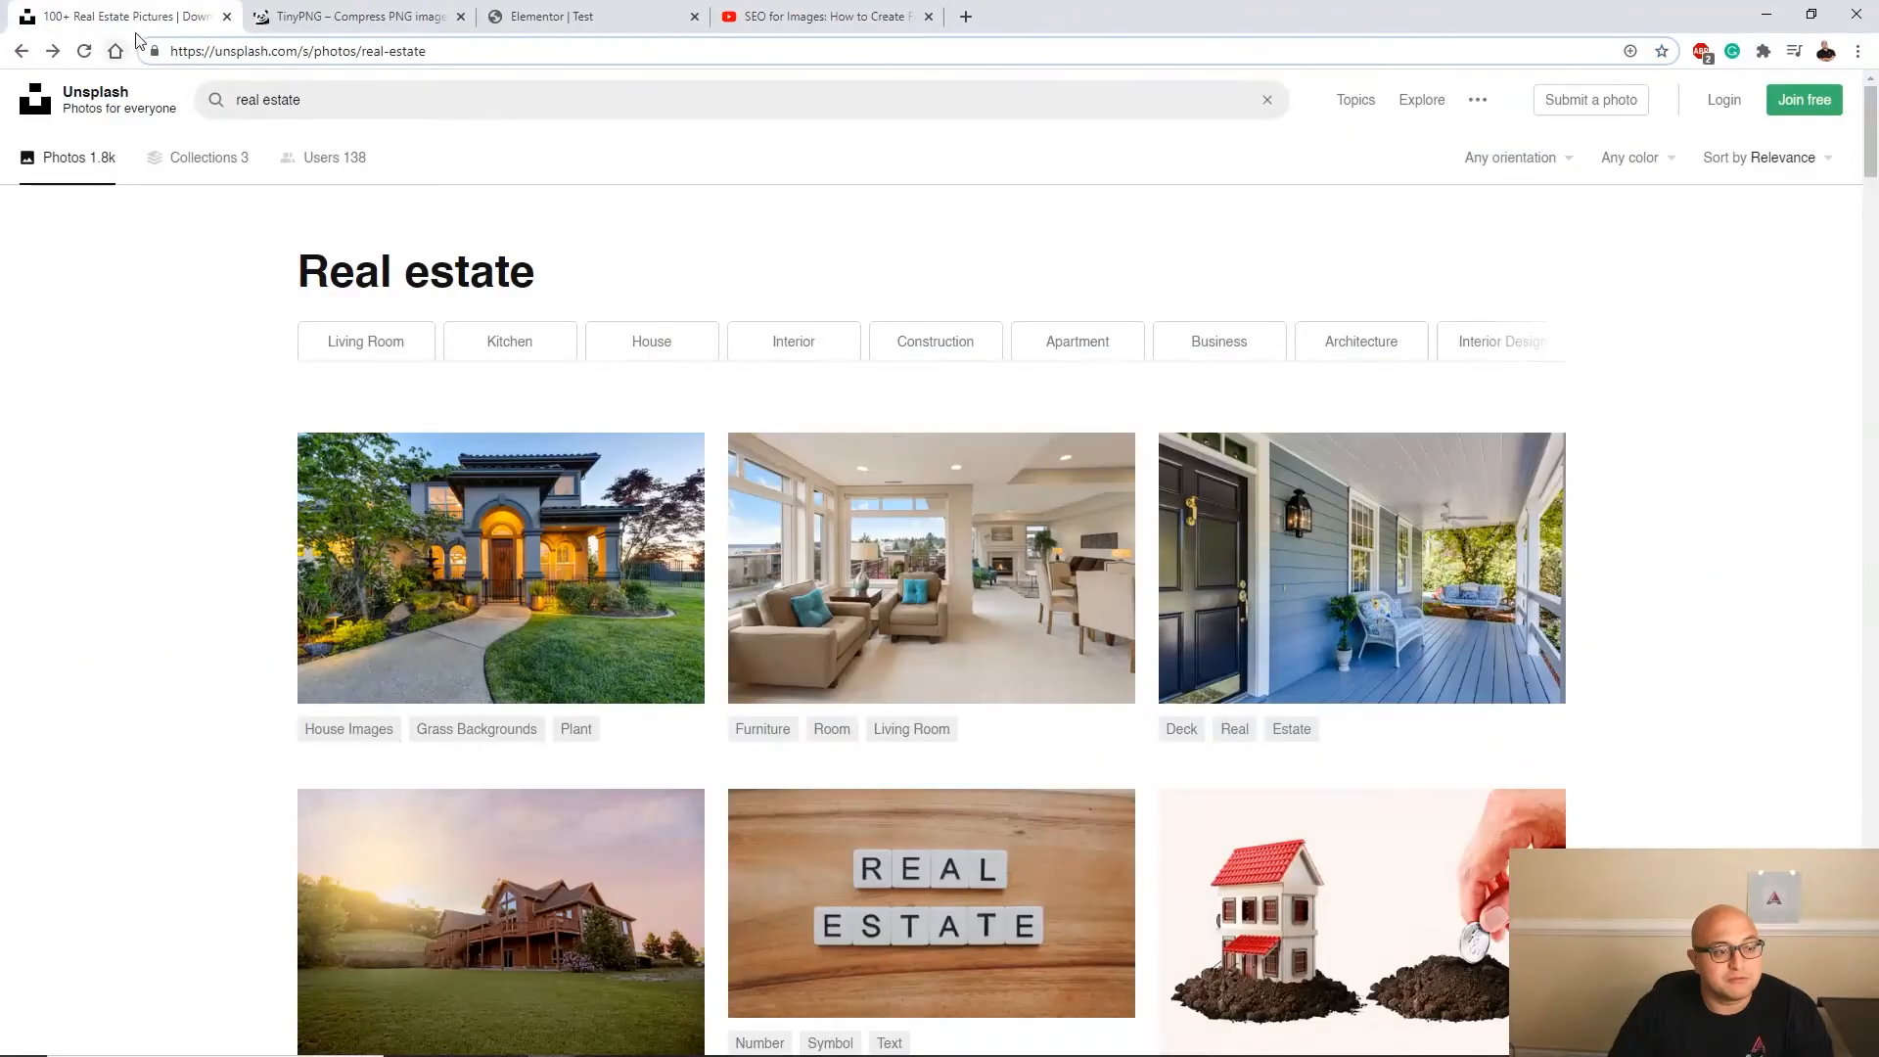
left_click(250, 99)
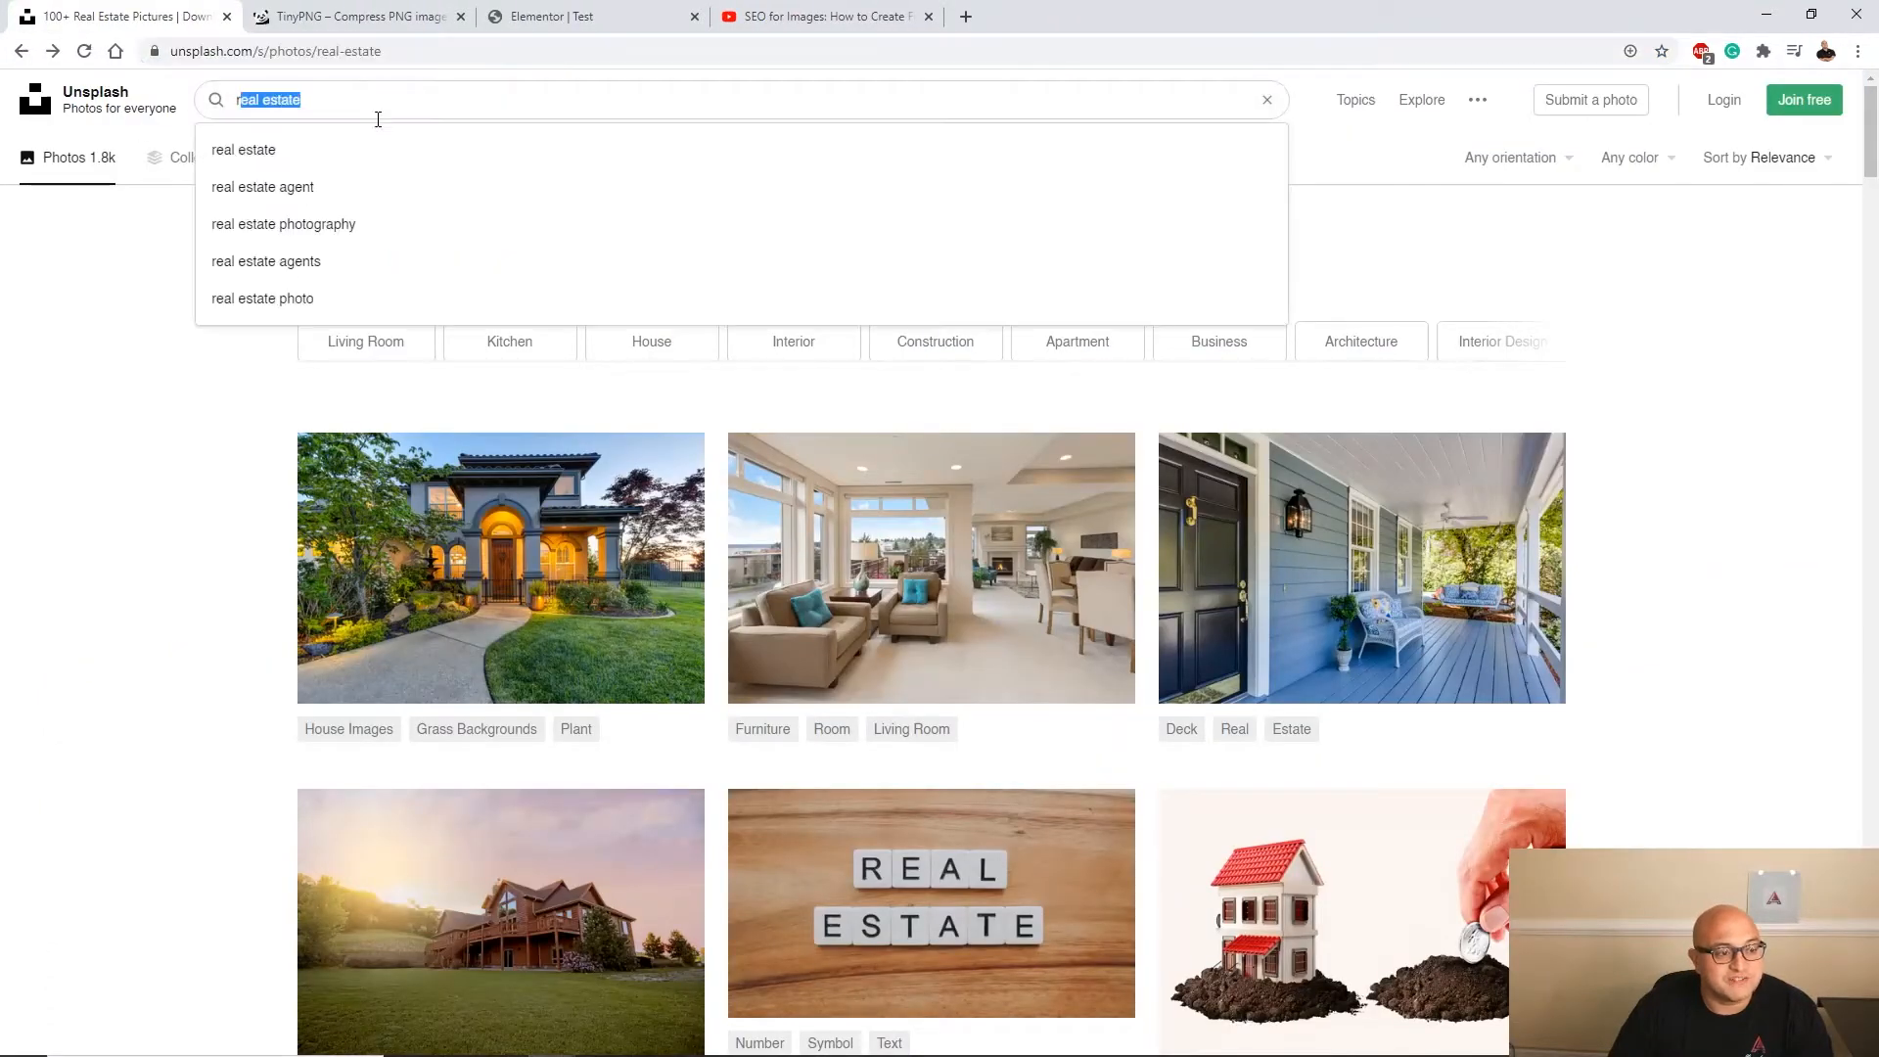
left_click(1481, 287)
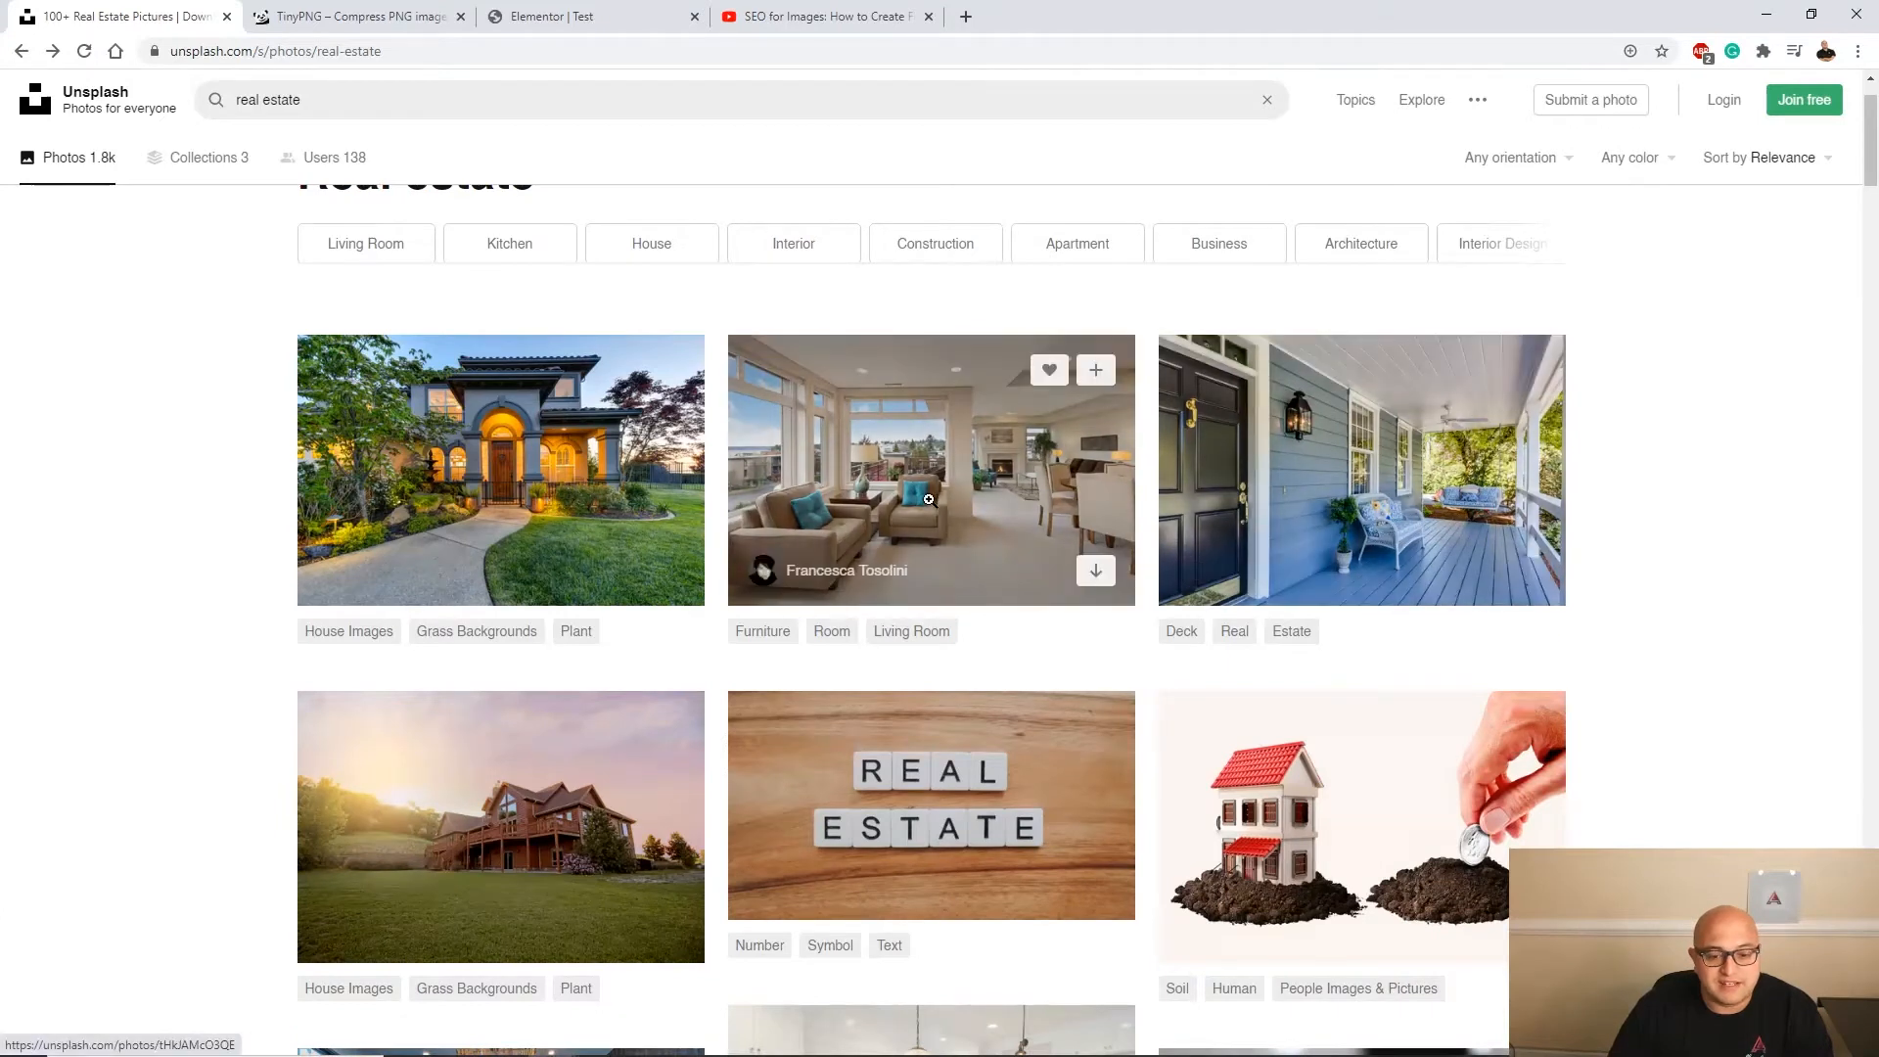
Download the bright living room photo with beige armchairs and blue pillows from the real estate results.
left_click(938, 479)
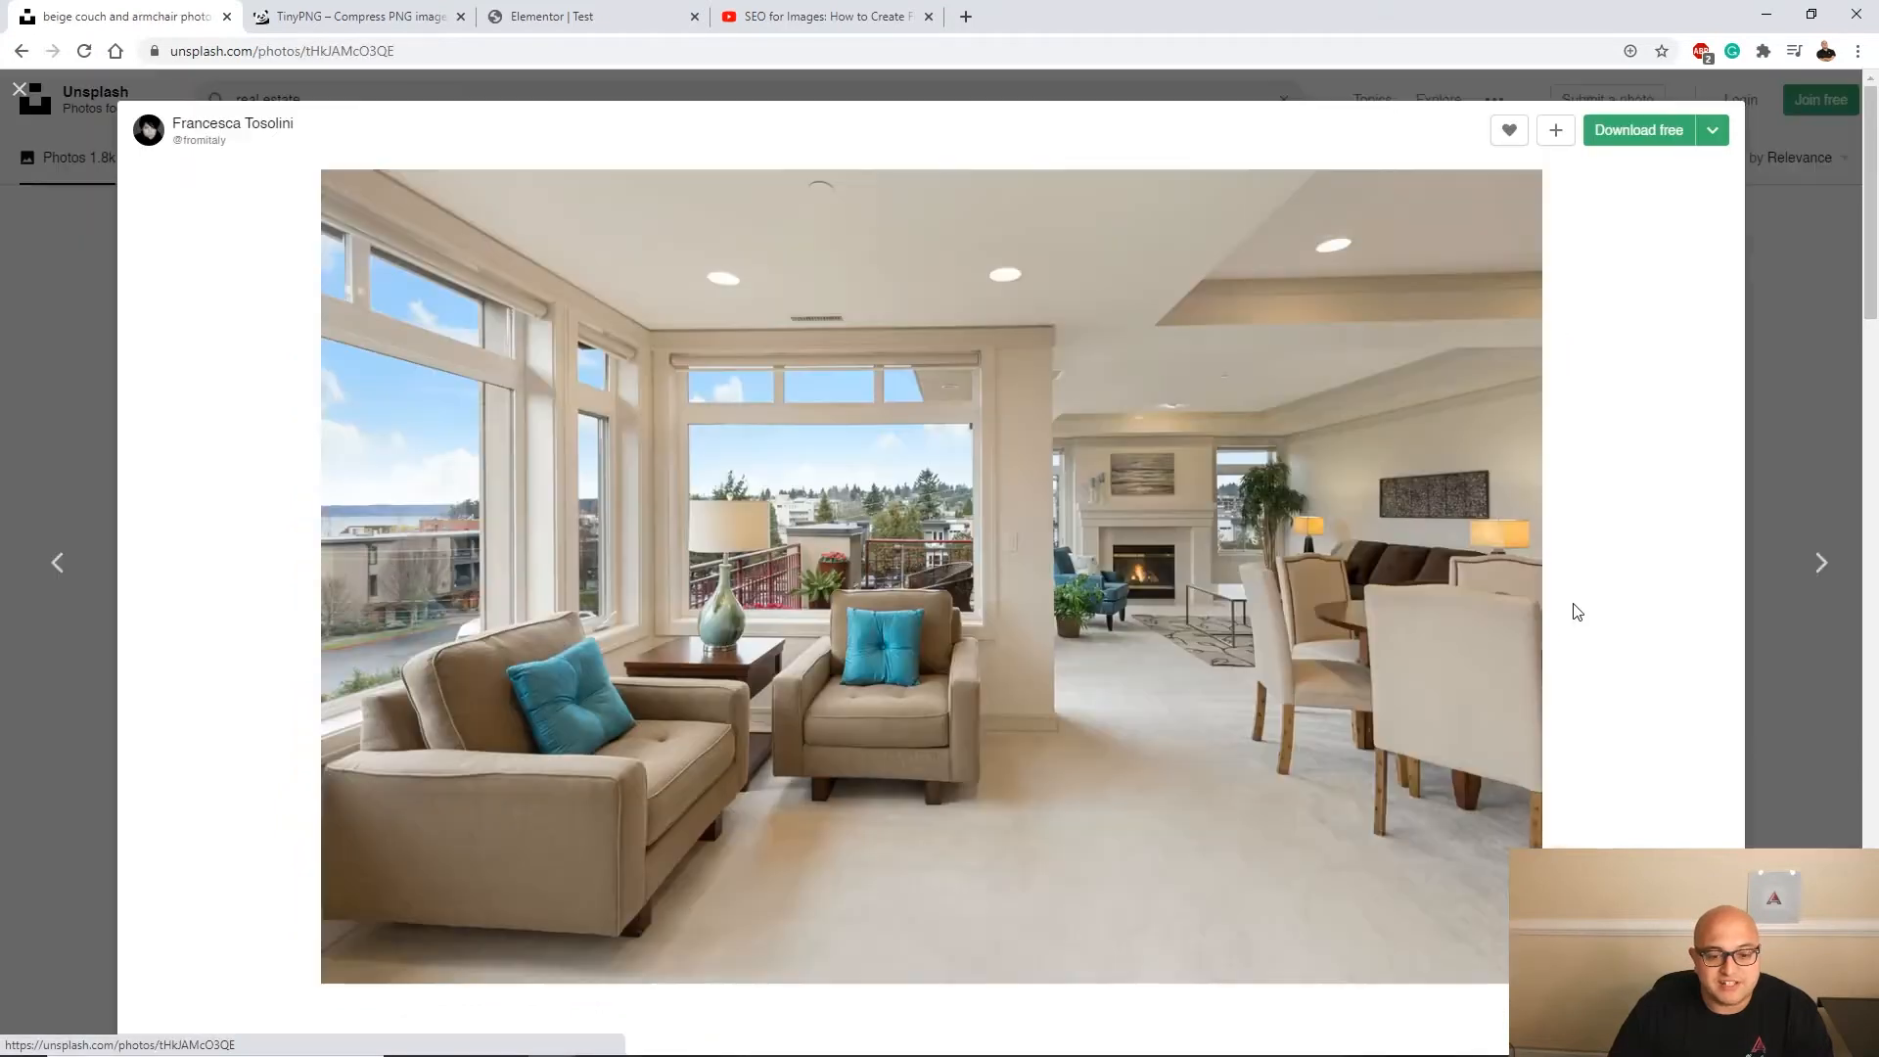
left_click(1676, 135)
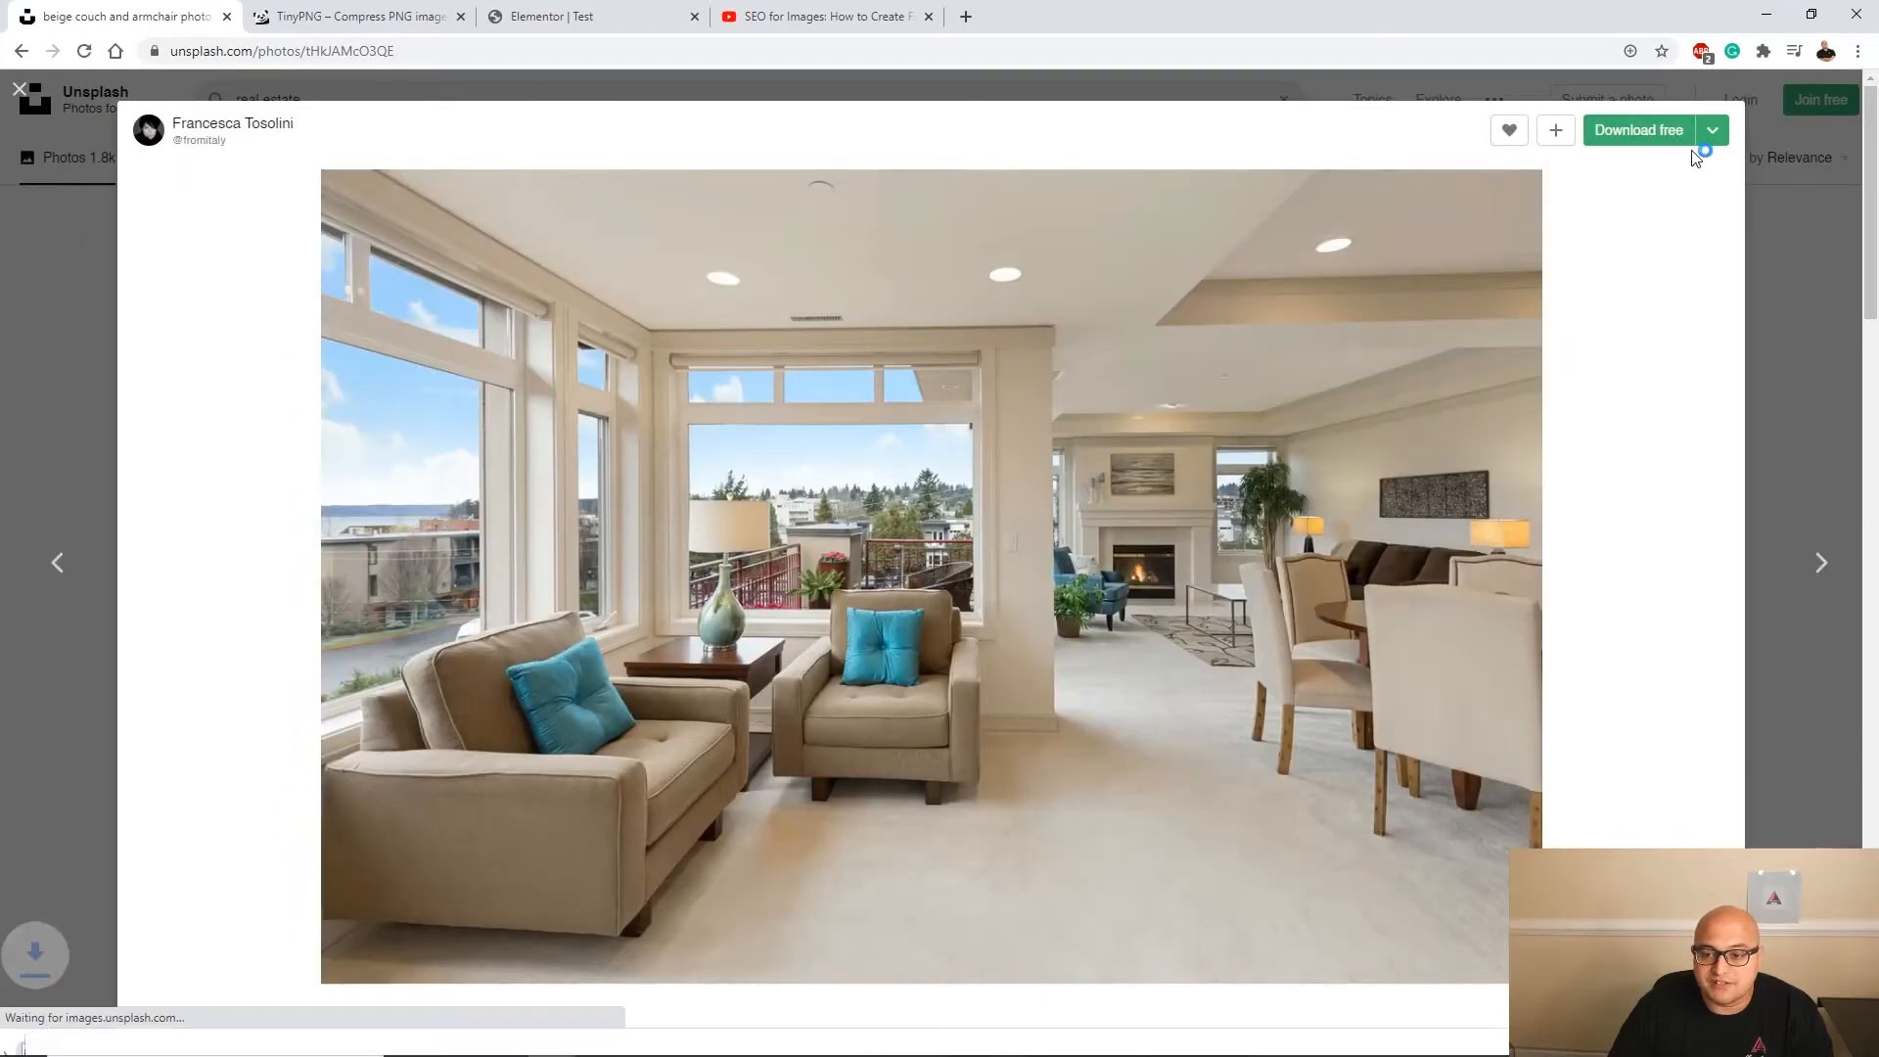
left_click(1766, 221)
Download the dark dining room photo with the hanging chandelier from the real estate results.
scroll(960, 421, "down", 2)
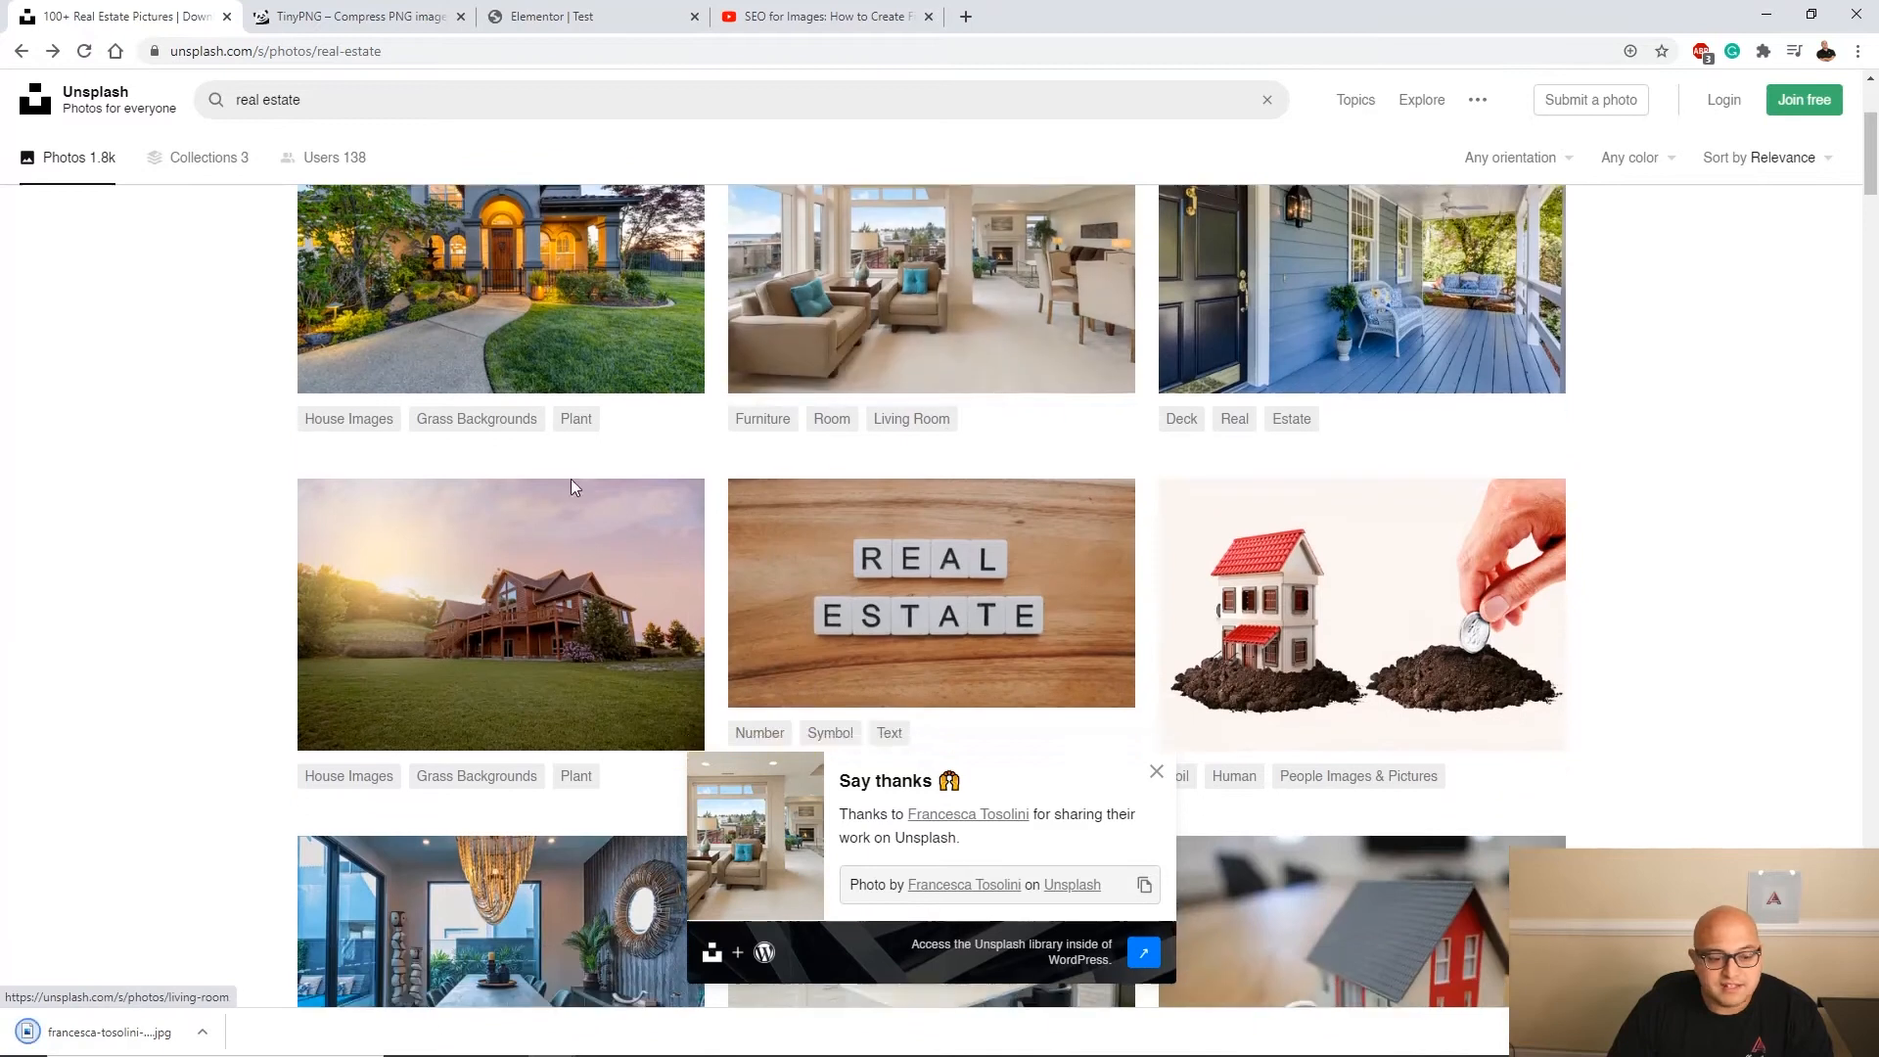
scroll(580, 487, "down", 5)
left_click(568, 470)
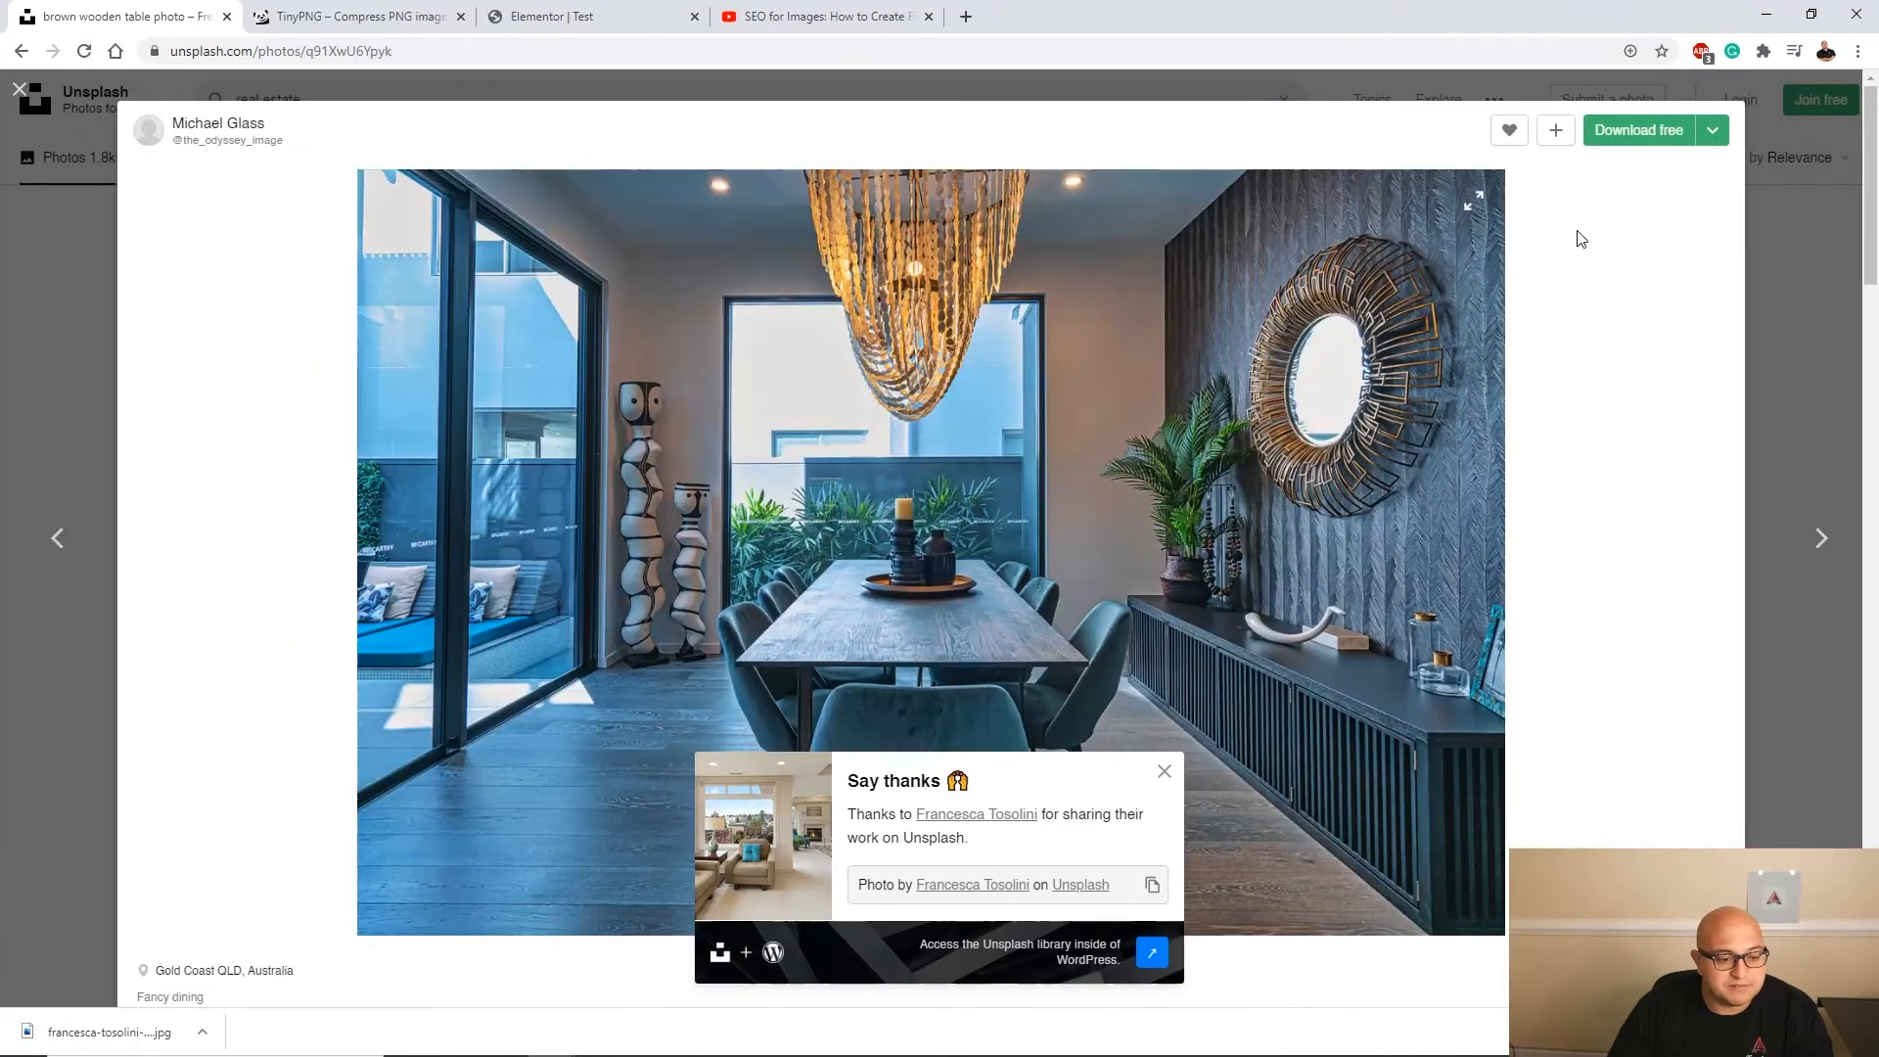
left_click(1635, 136)
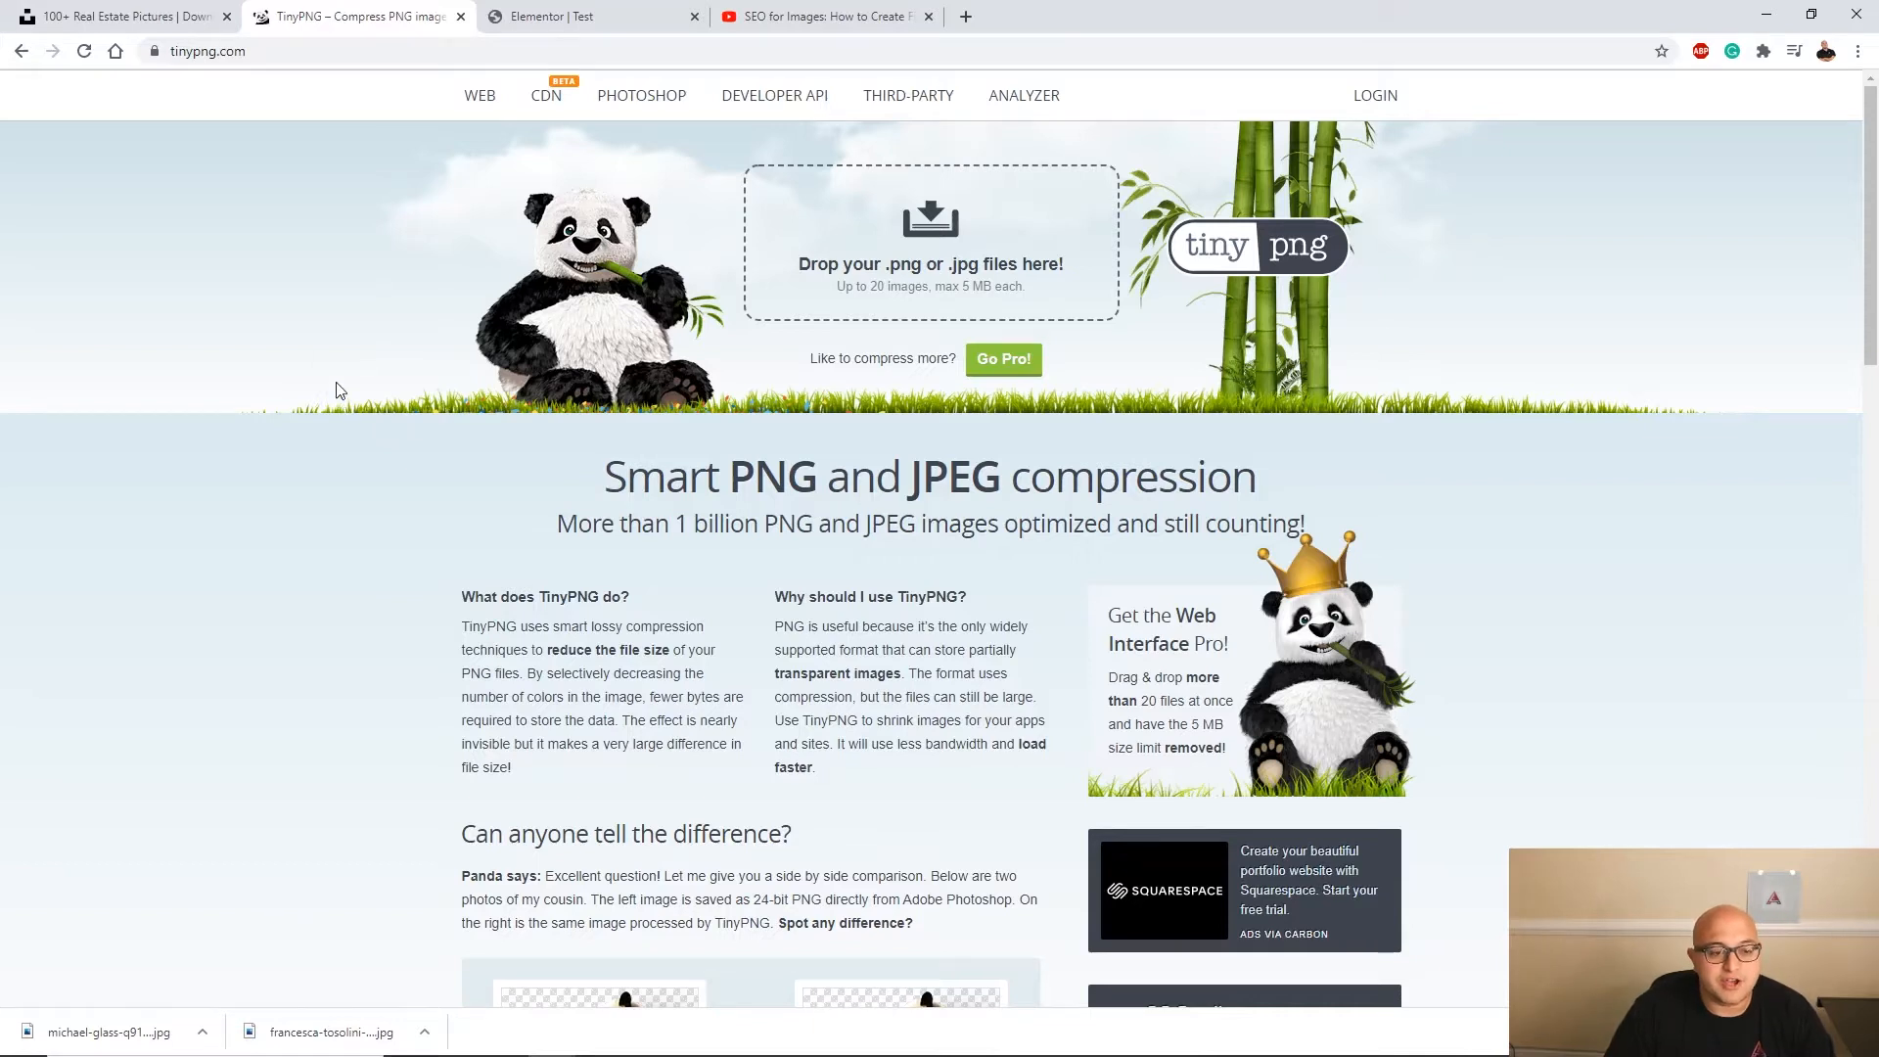
Switch to TinyPNG and compress the downloaded living room and dining room photos.
left_click(179, 54)
left_click(237, 52)
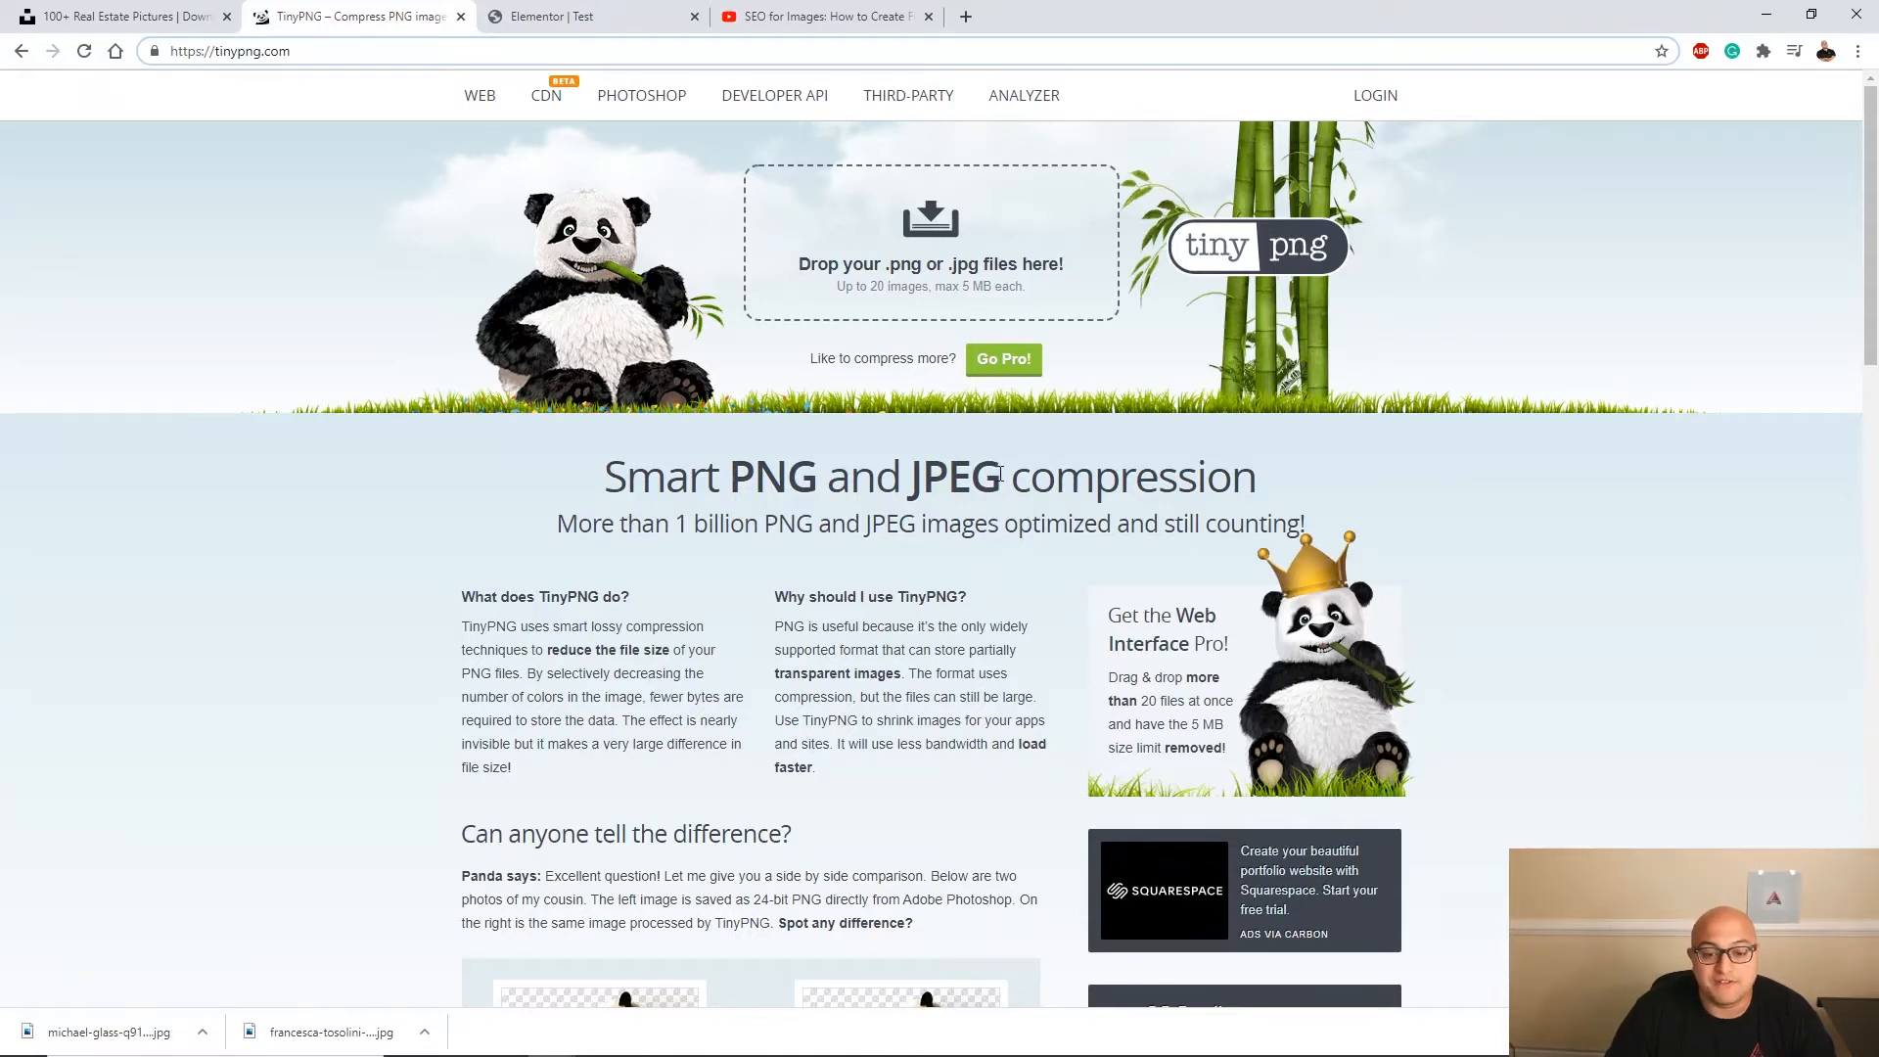
left_click_drag(382, 1032, 786, 254)
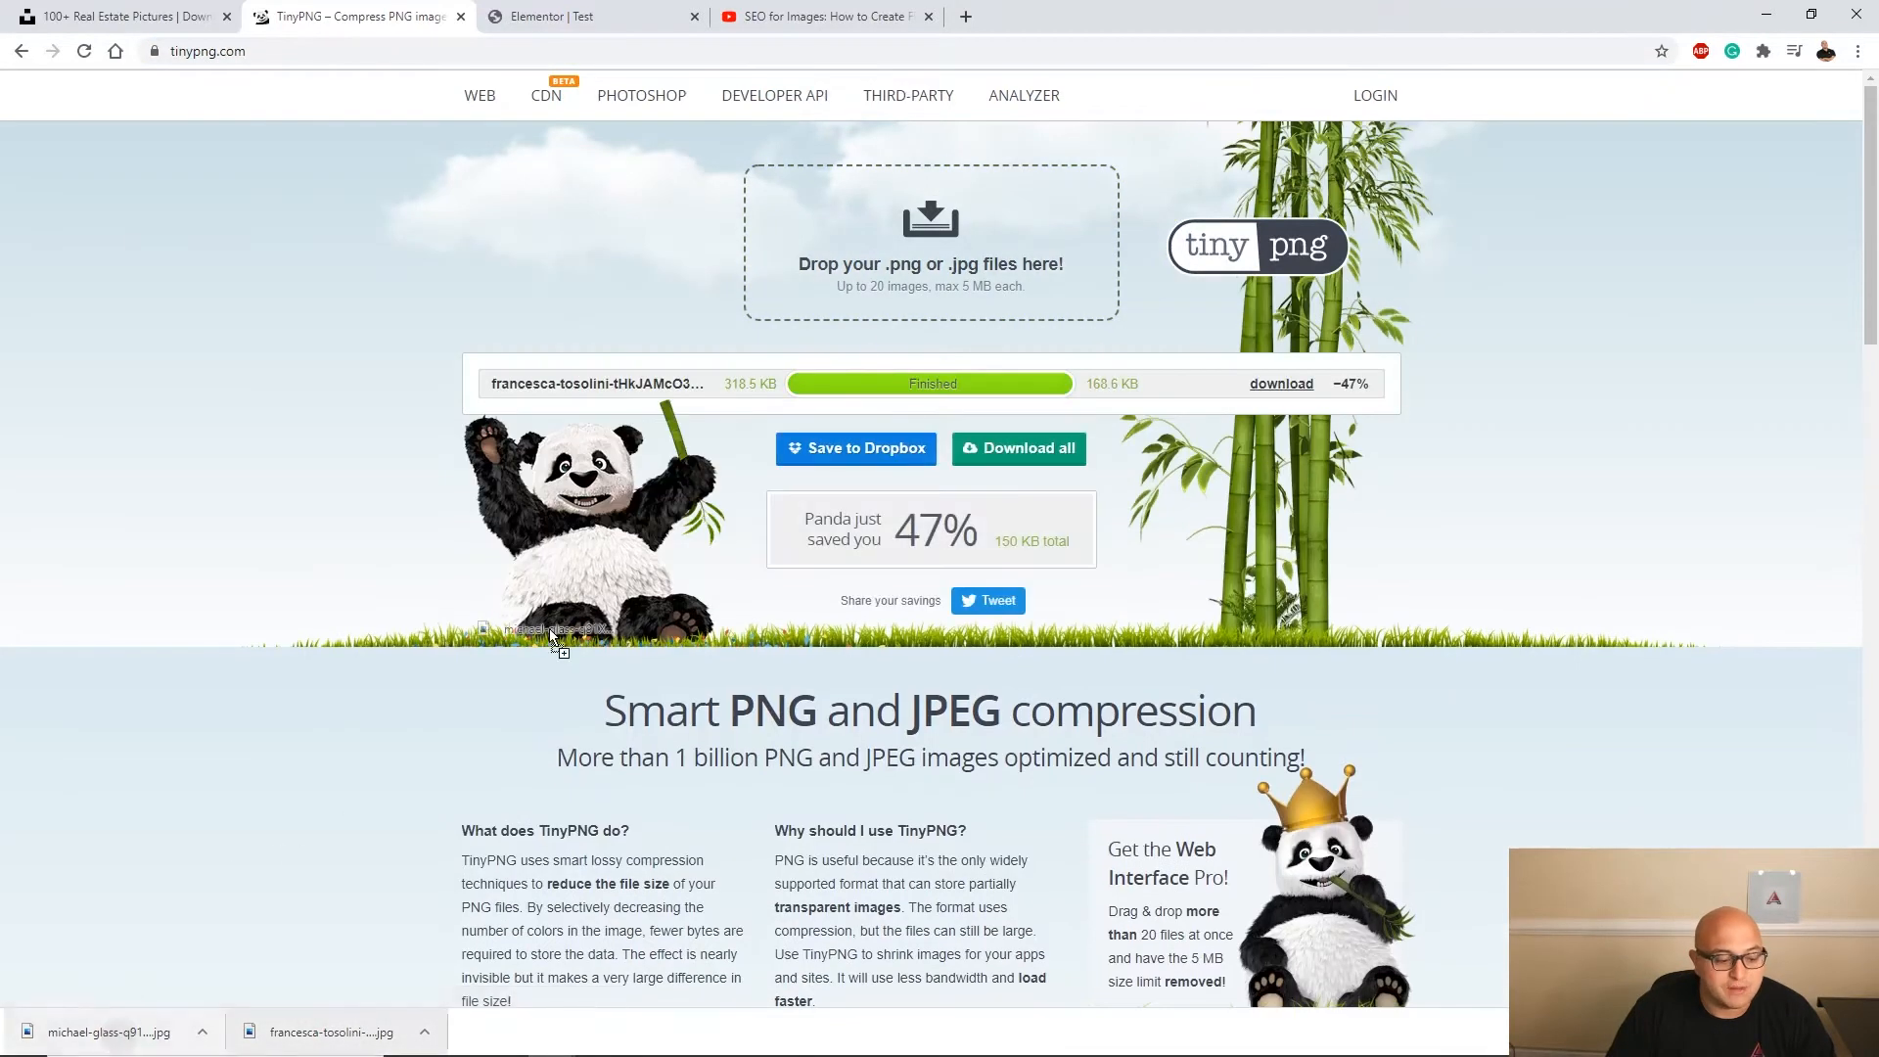
left_click_drag(108, 1032, 868, 222)
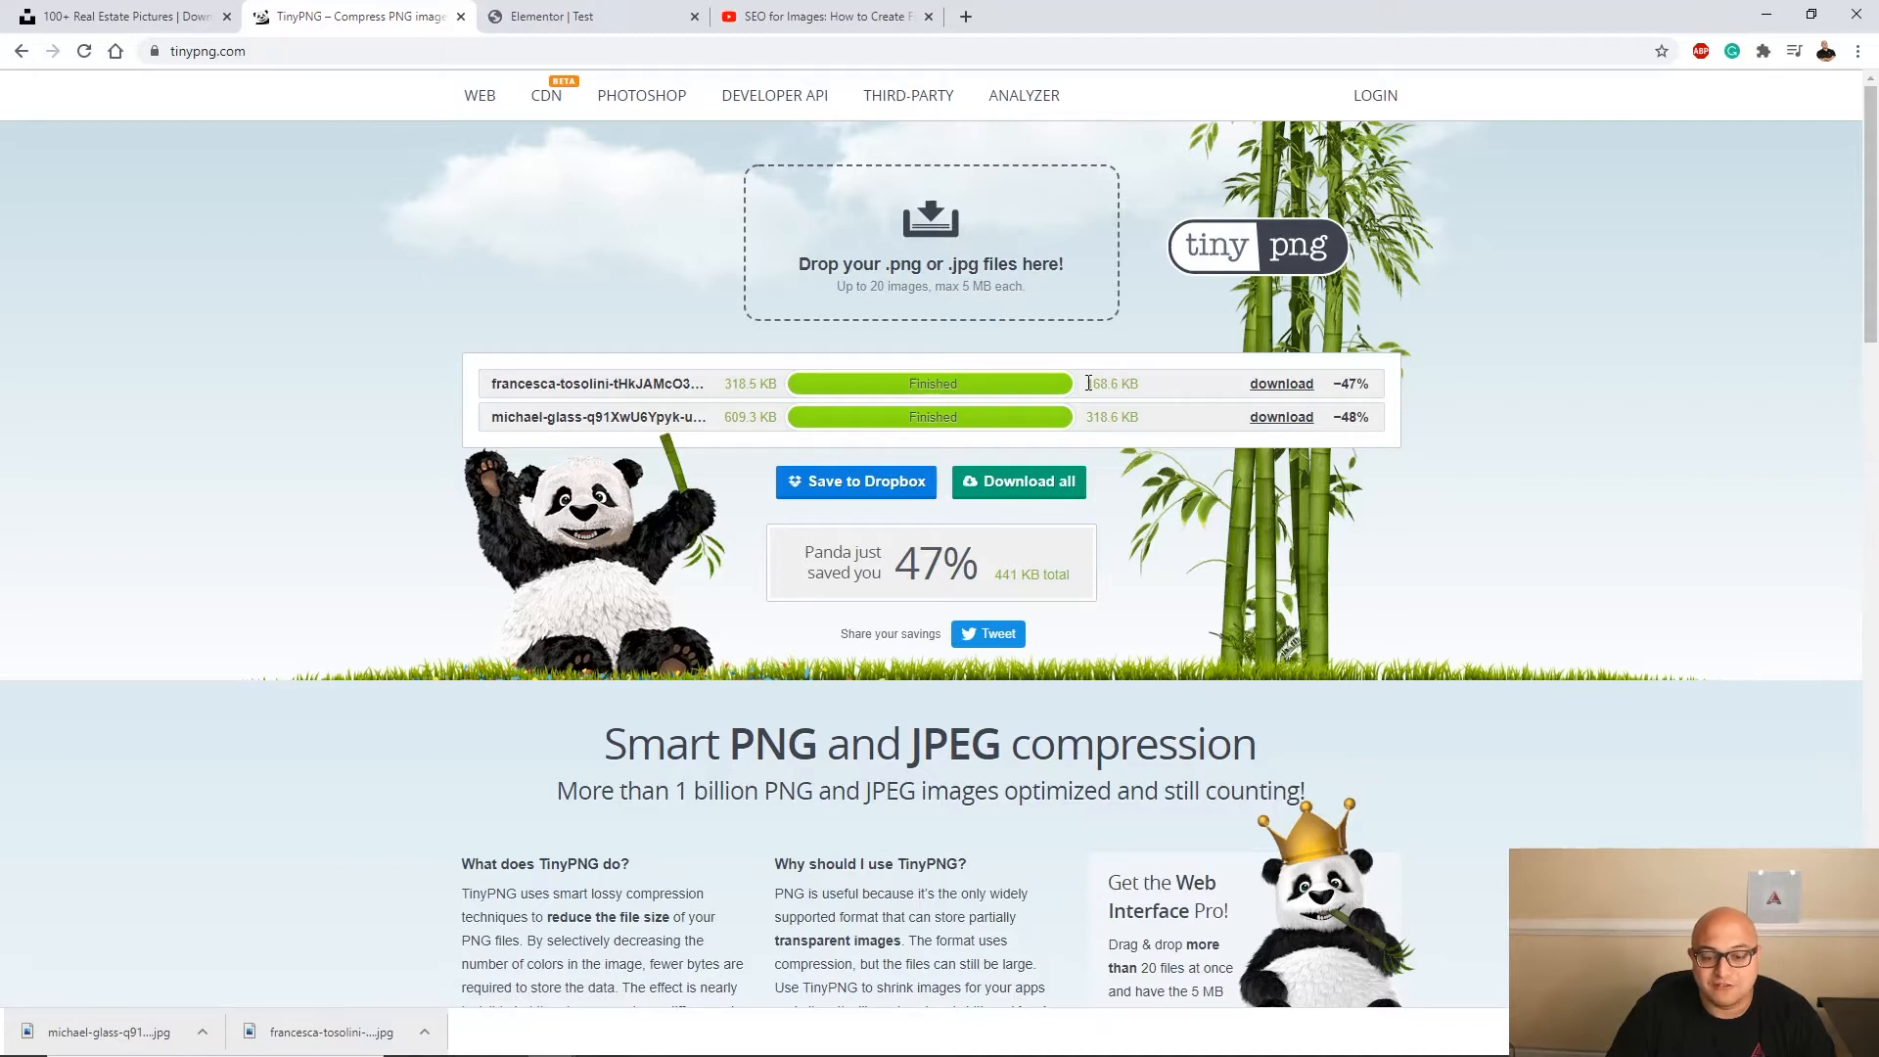
Download both compressed photos from TinyPNG and bring up the WebsiteImages folder in File Explorer.
left_click(1281, 383)
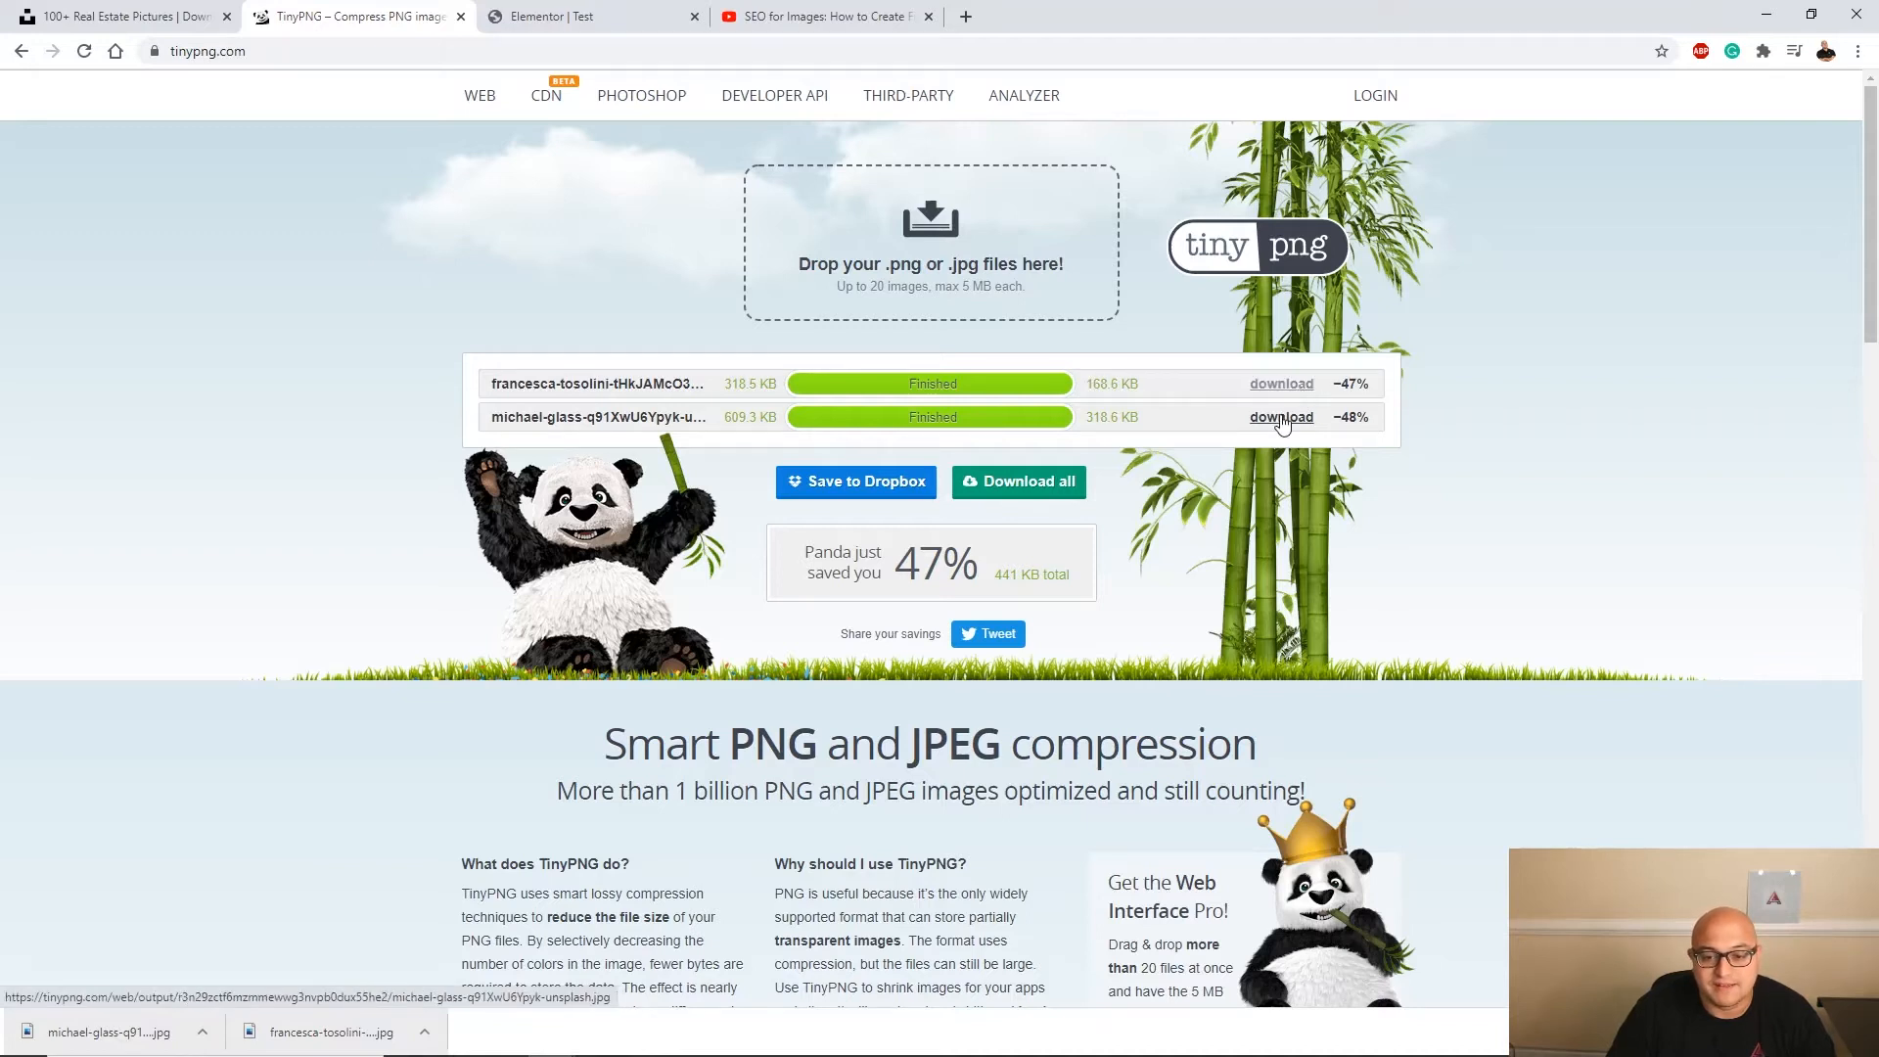
left_click(1281, 417)
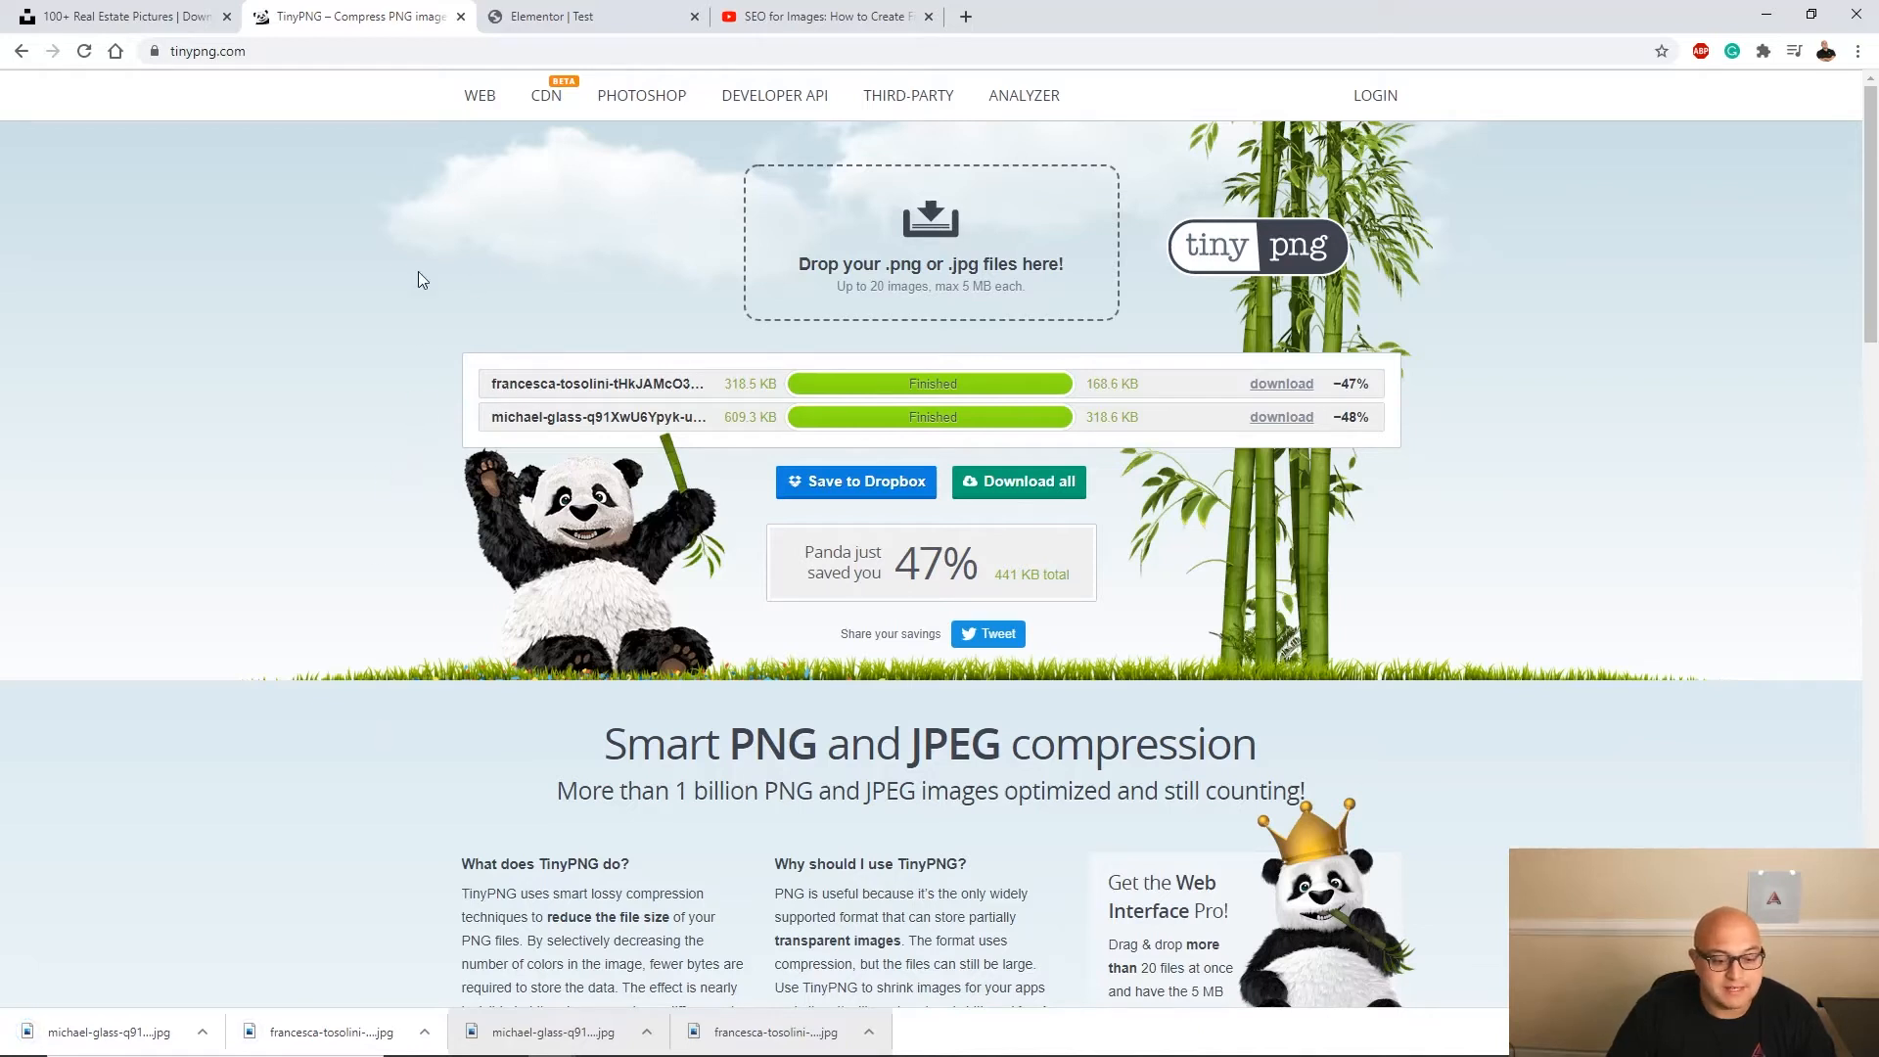
mouse_move(140, 1014)
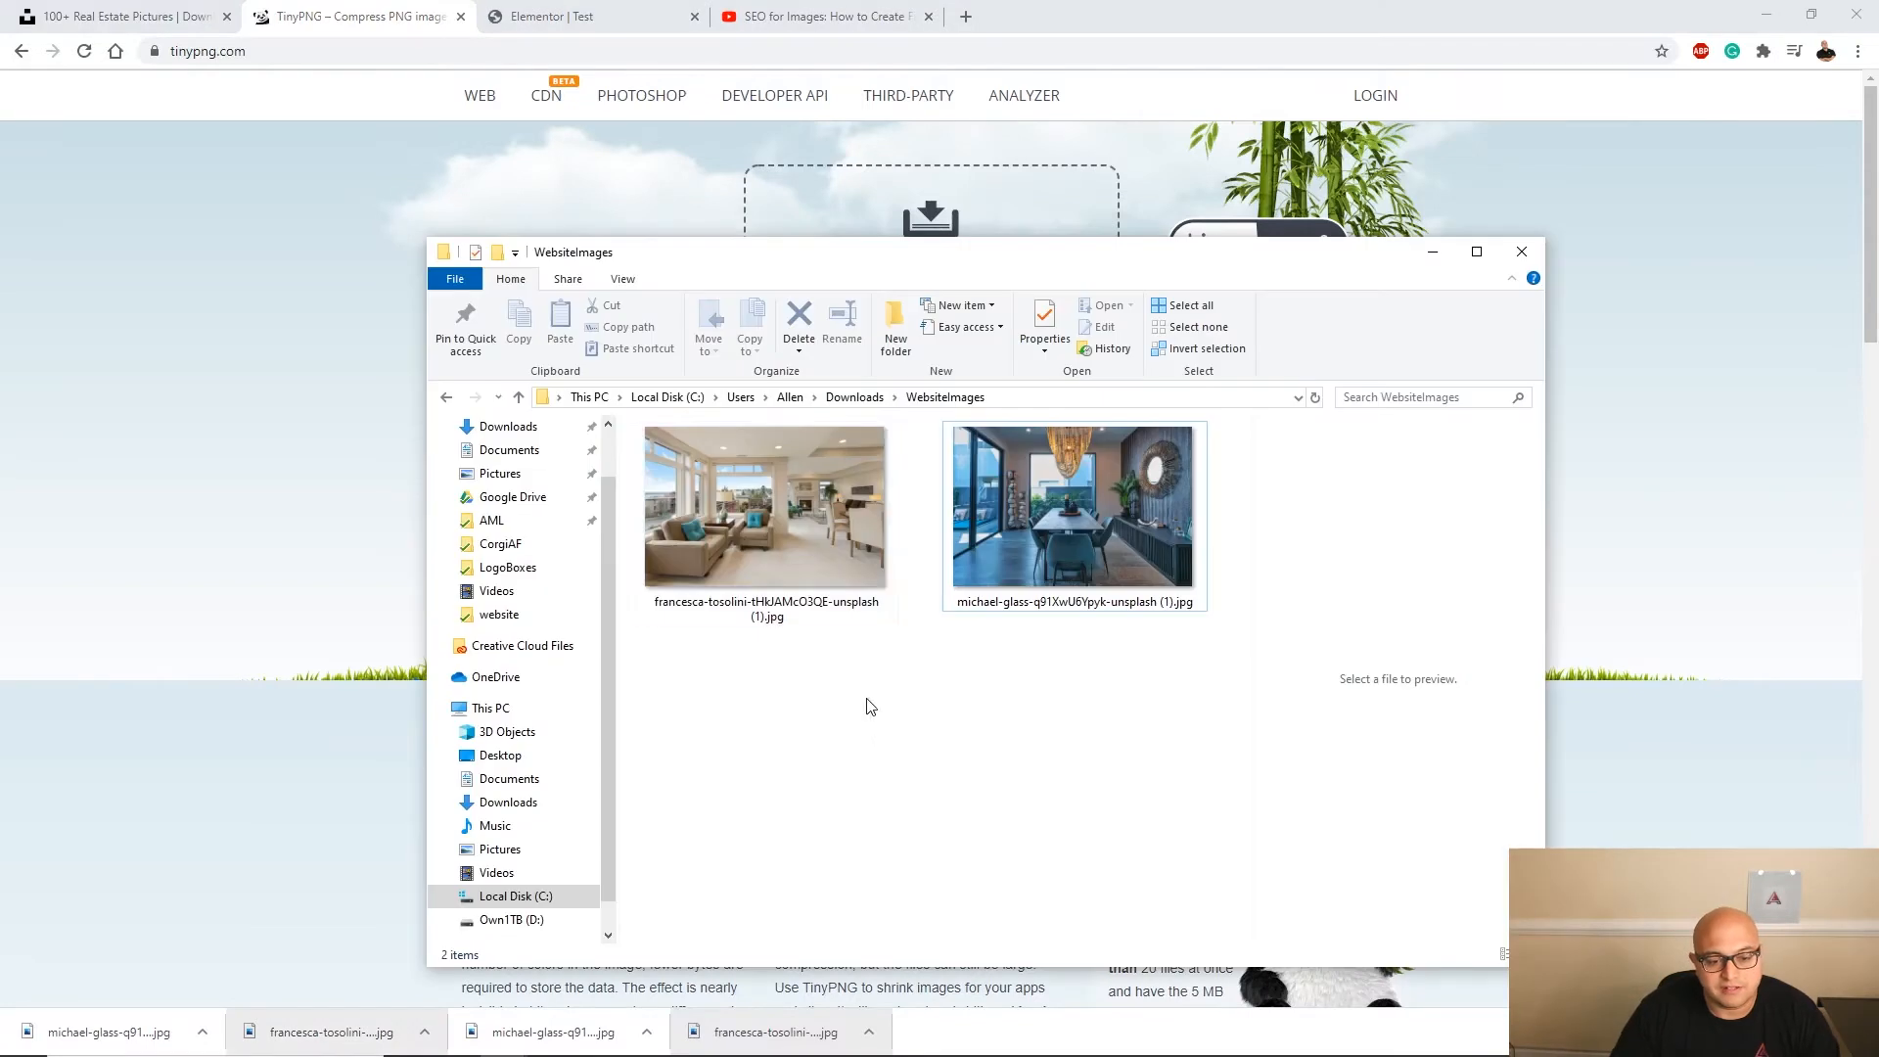
left_click_drag(1045, 260, 1006, 235)
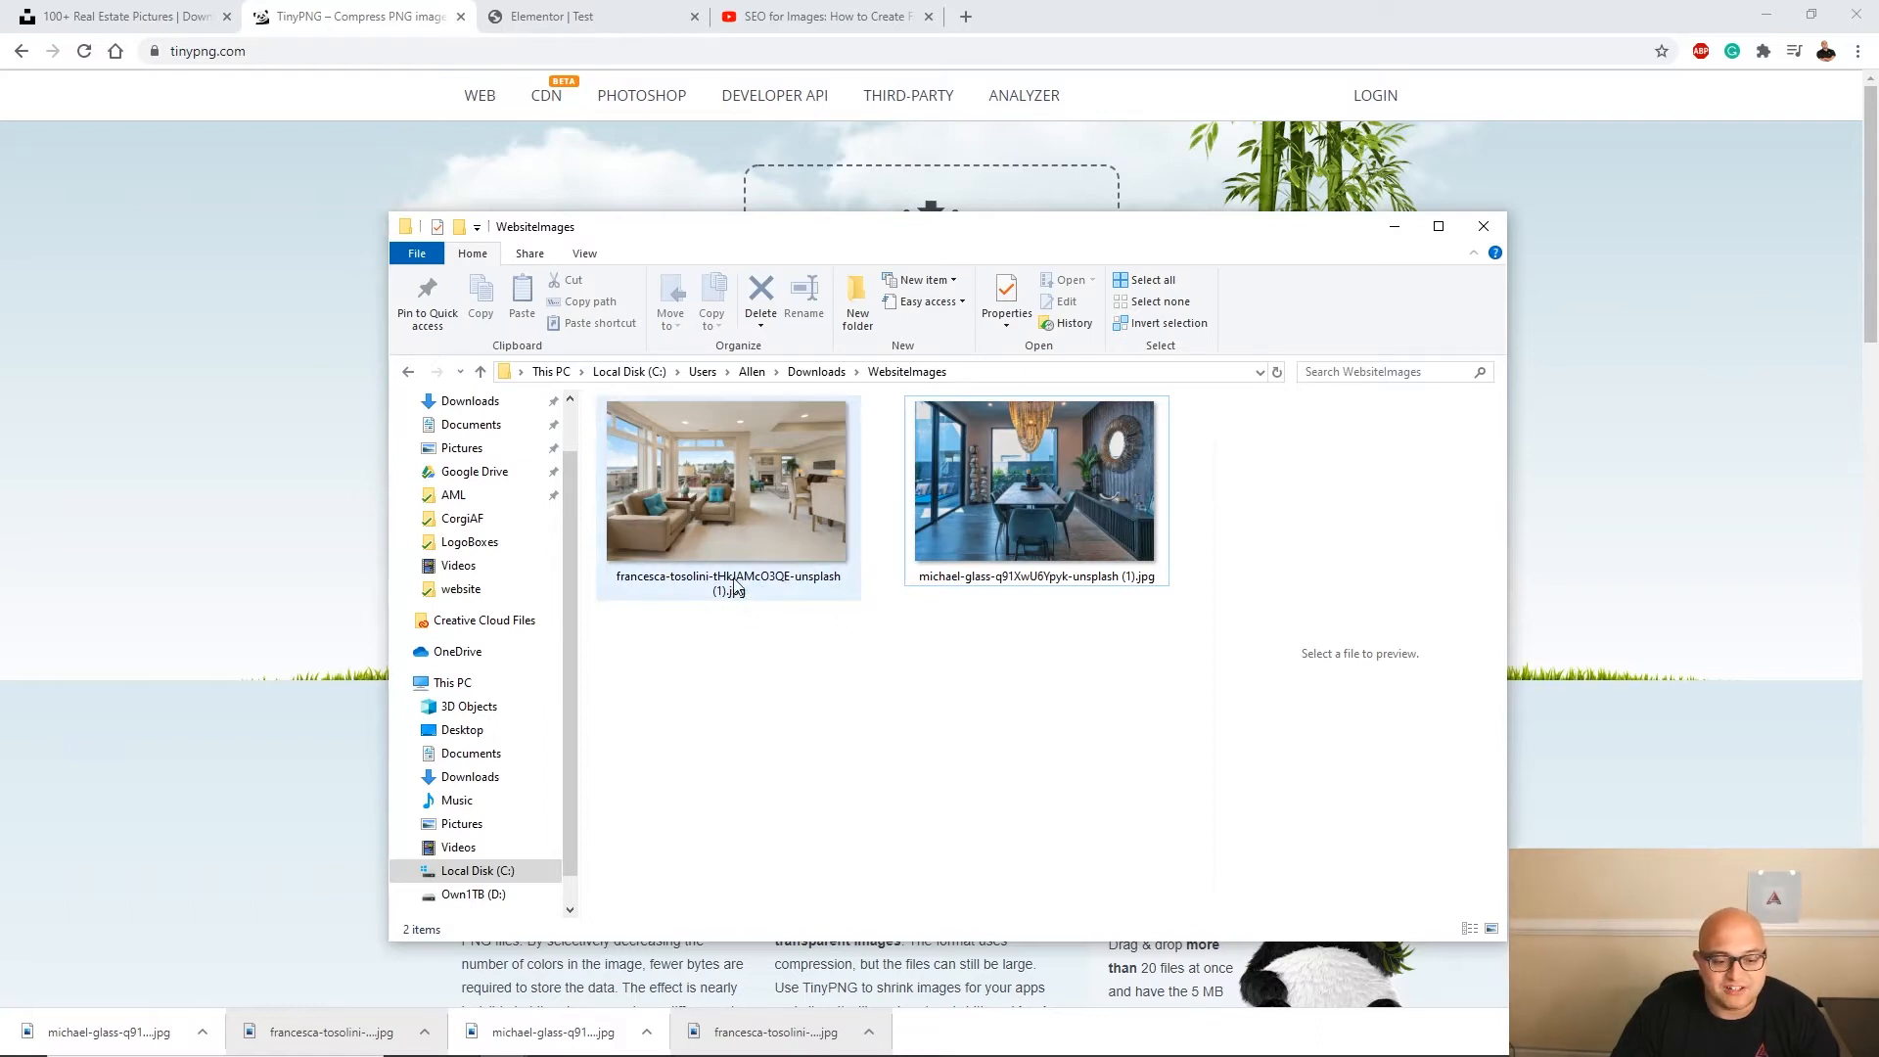
Rename the living room photo as Virginia-Beach-Real-Estate.jpg.
left_click(671, 586)
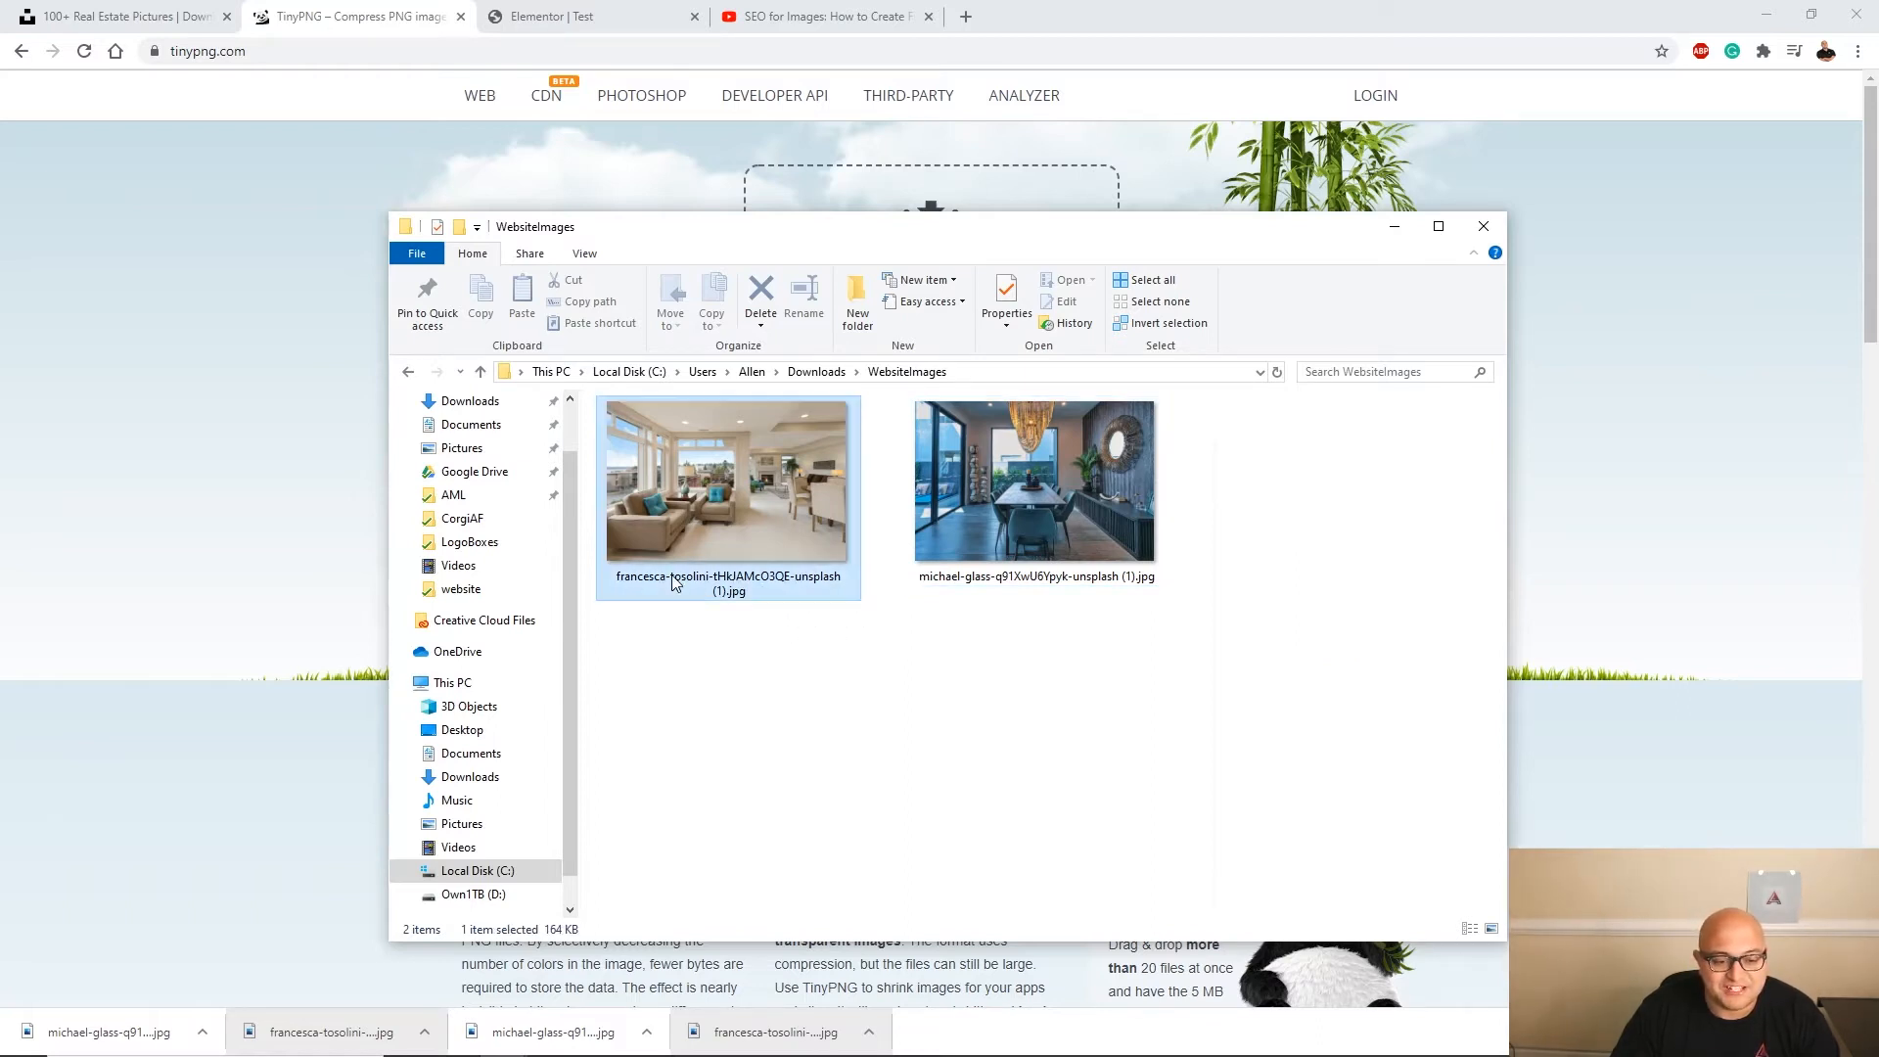
left_click(738, 584)
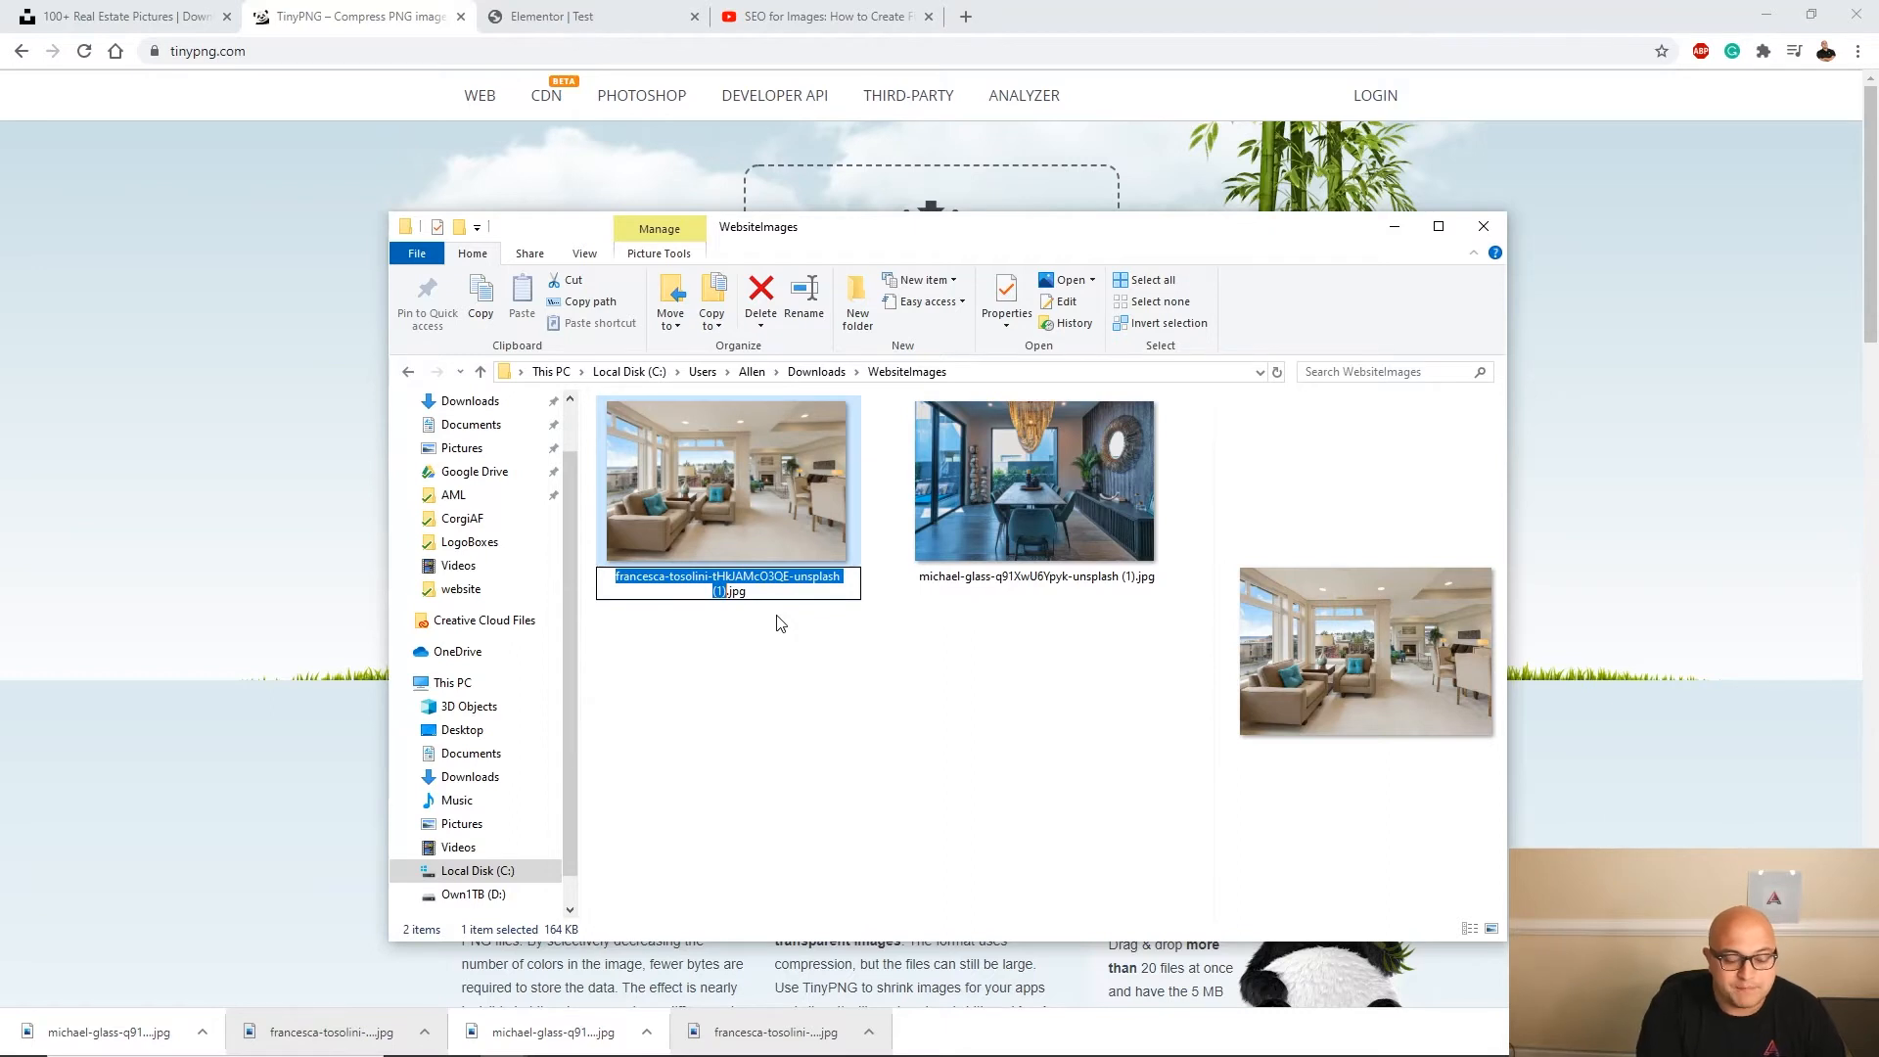
type("Virginia-Beach_")
key("BackSpace")
type("-")
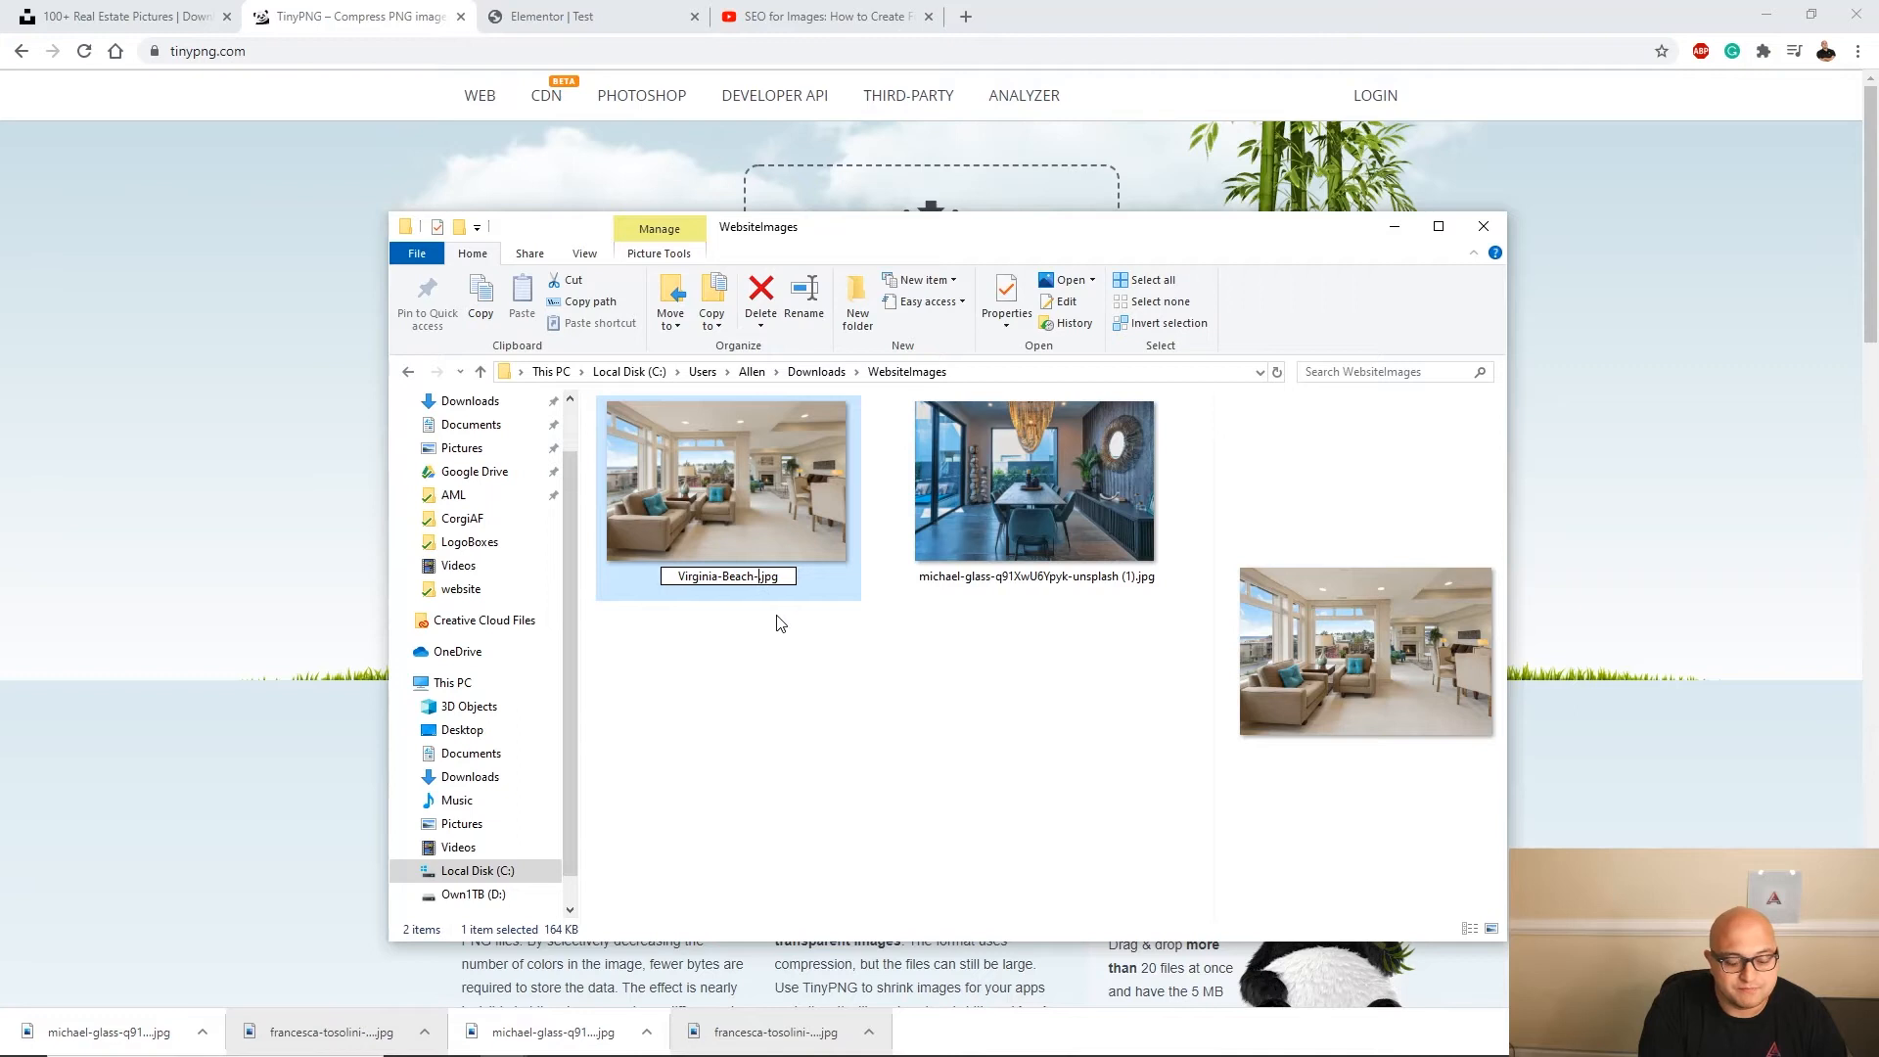
type("Real")
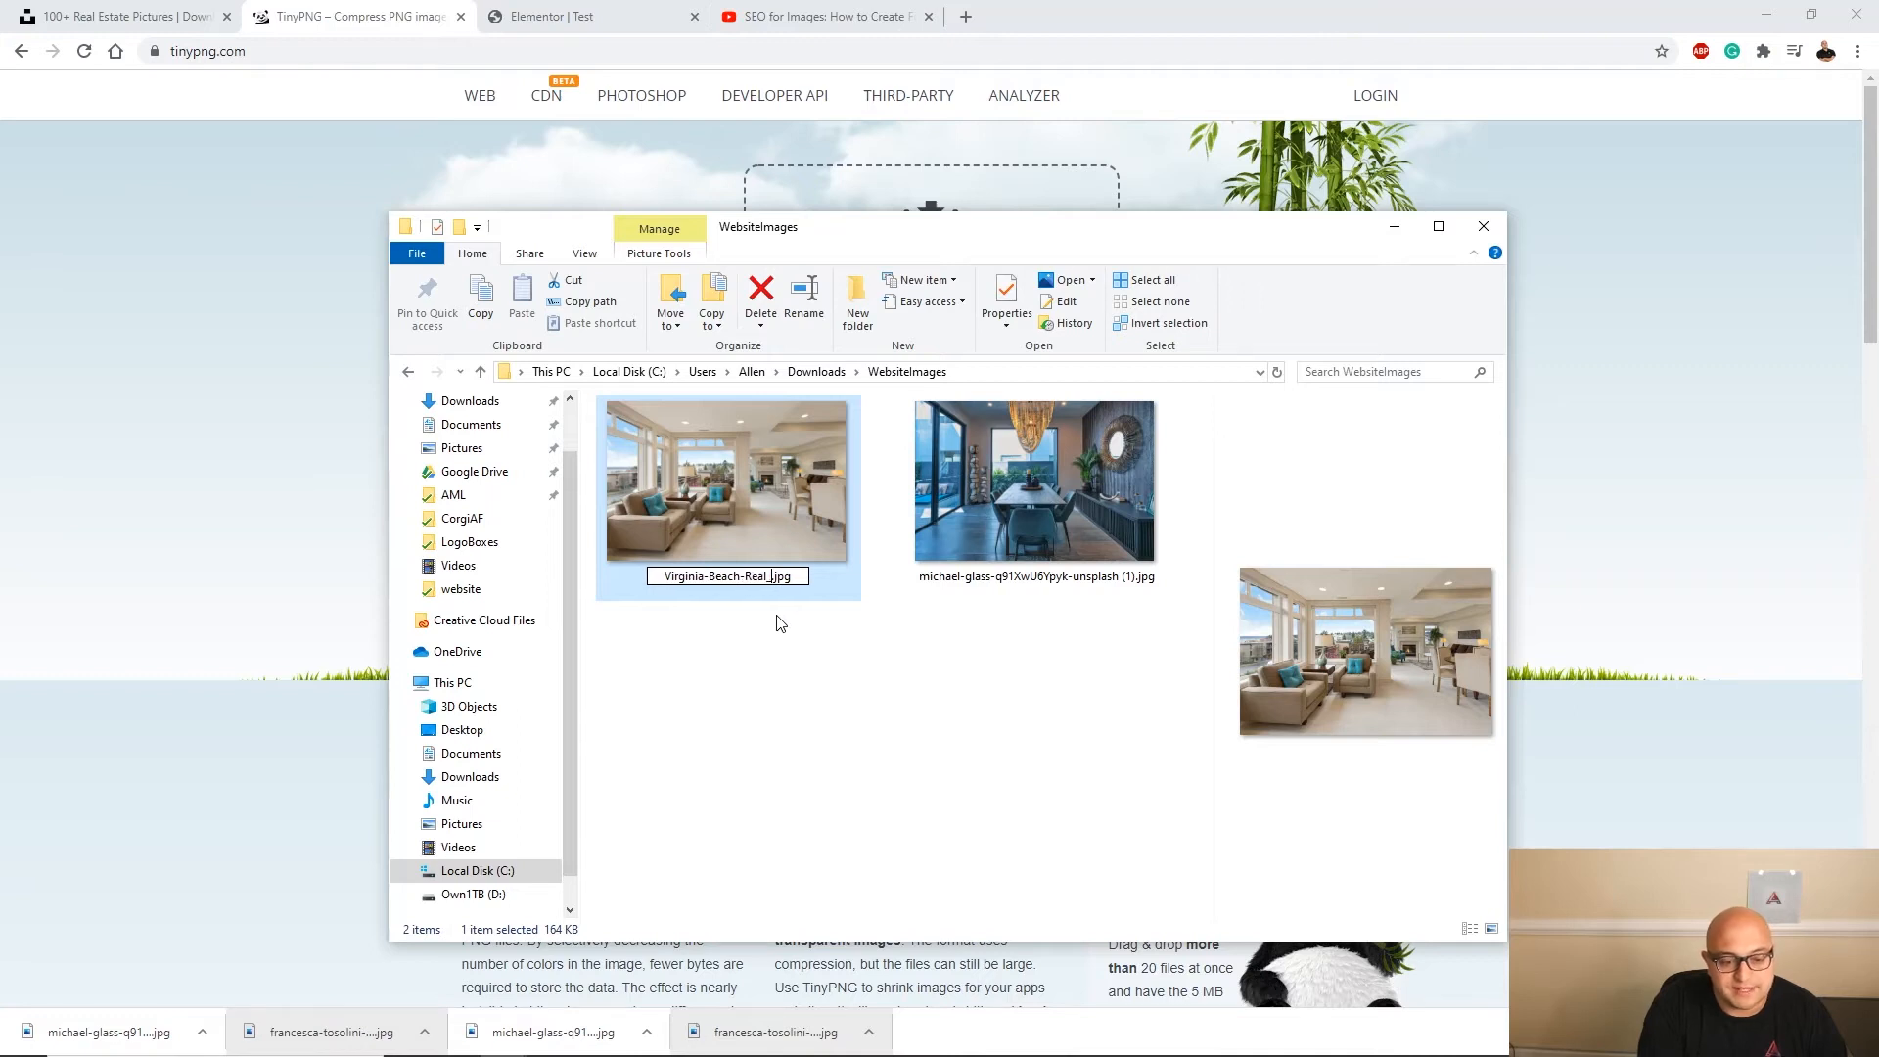
type("-Estate")
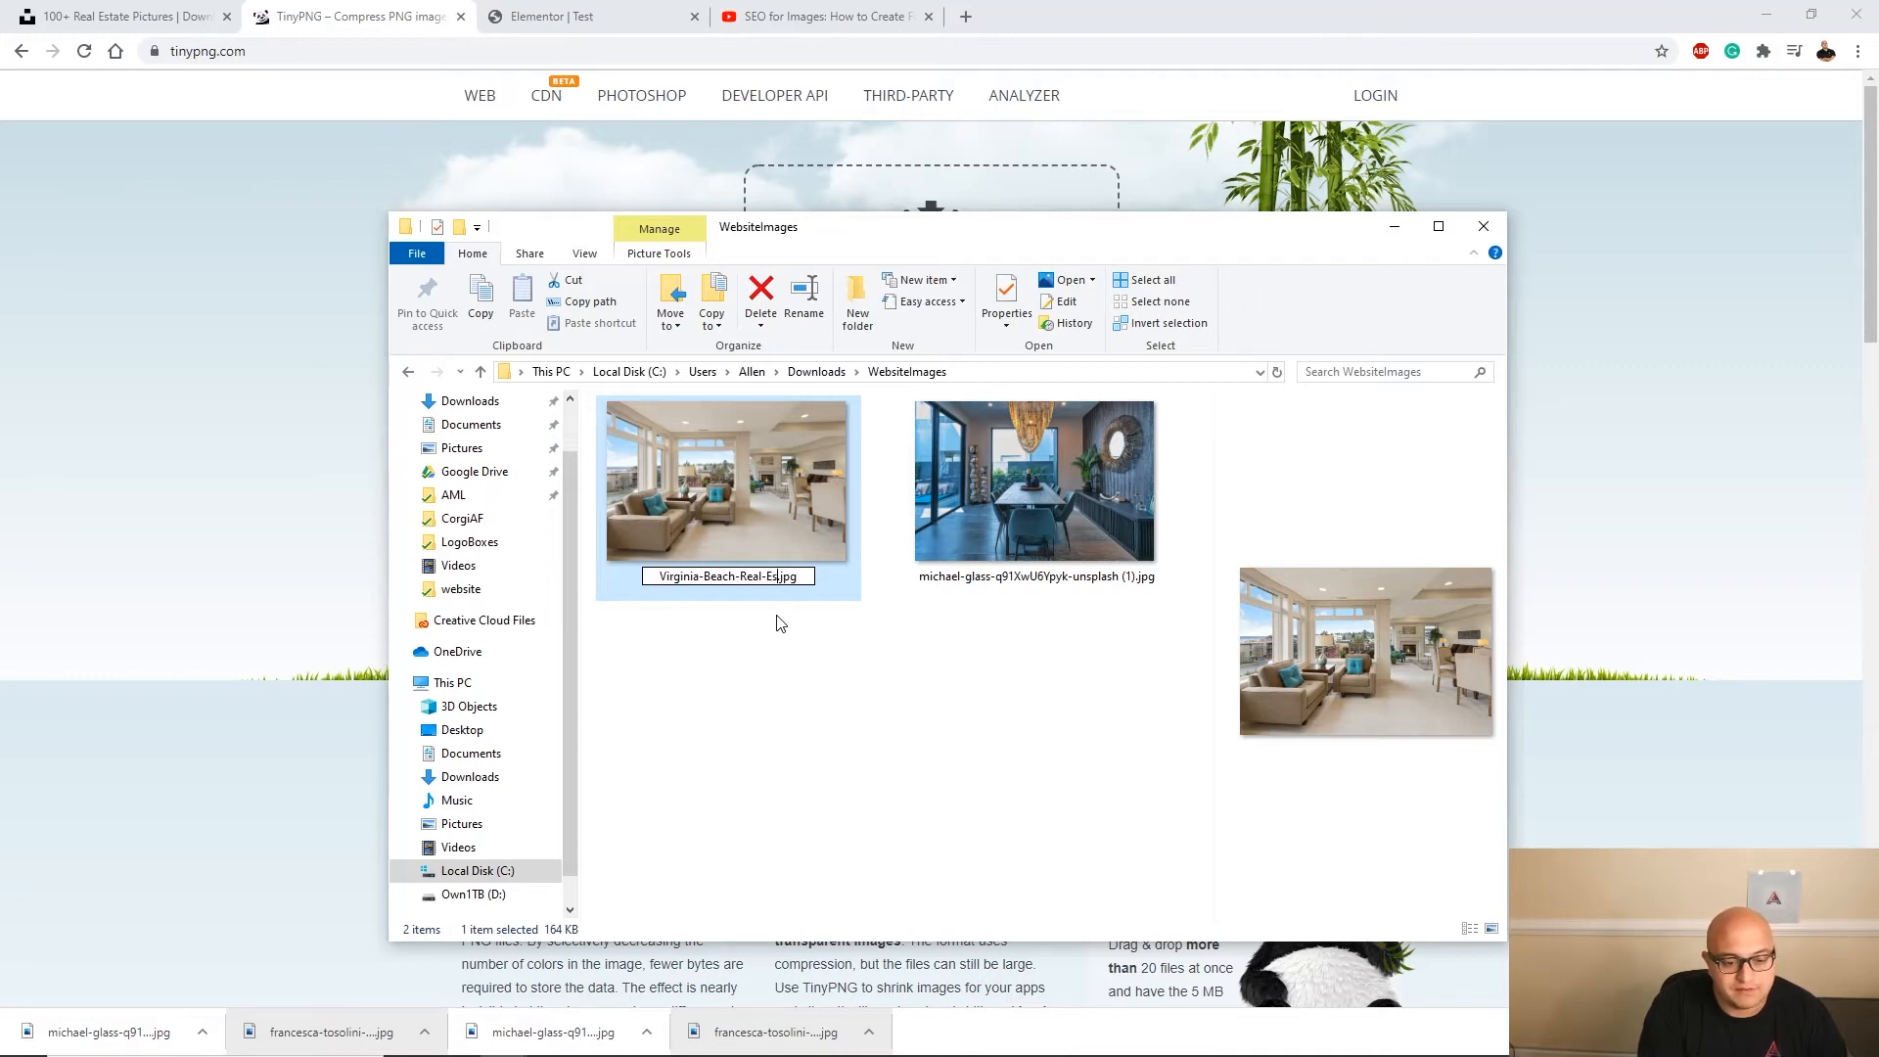
key("Return")
Rename the dining room photo as Real-Estate-Virginia-Beach.jpg.
left_click(800, 581)
left_click(801, 582)
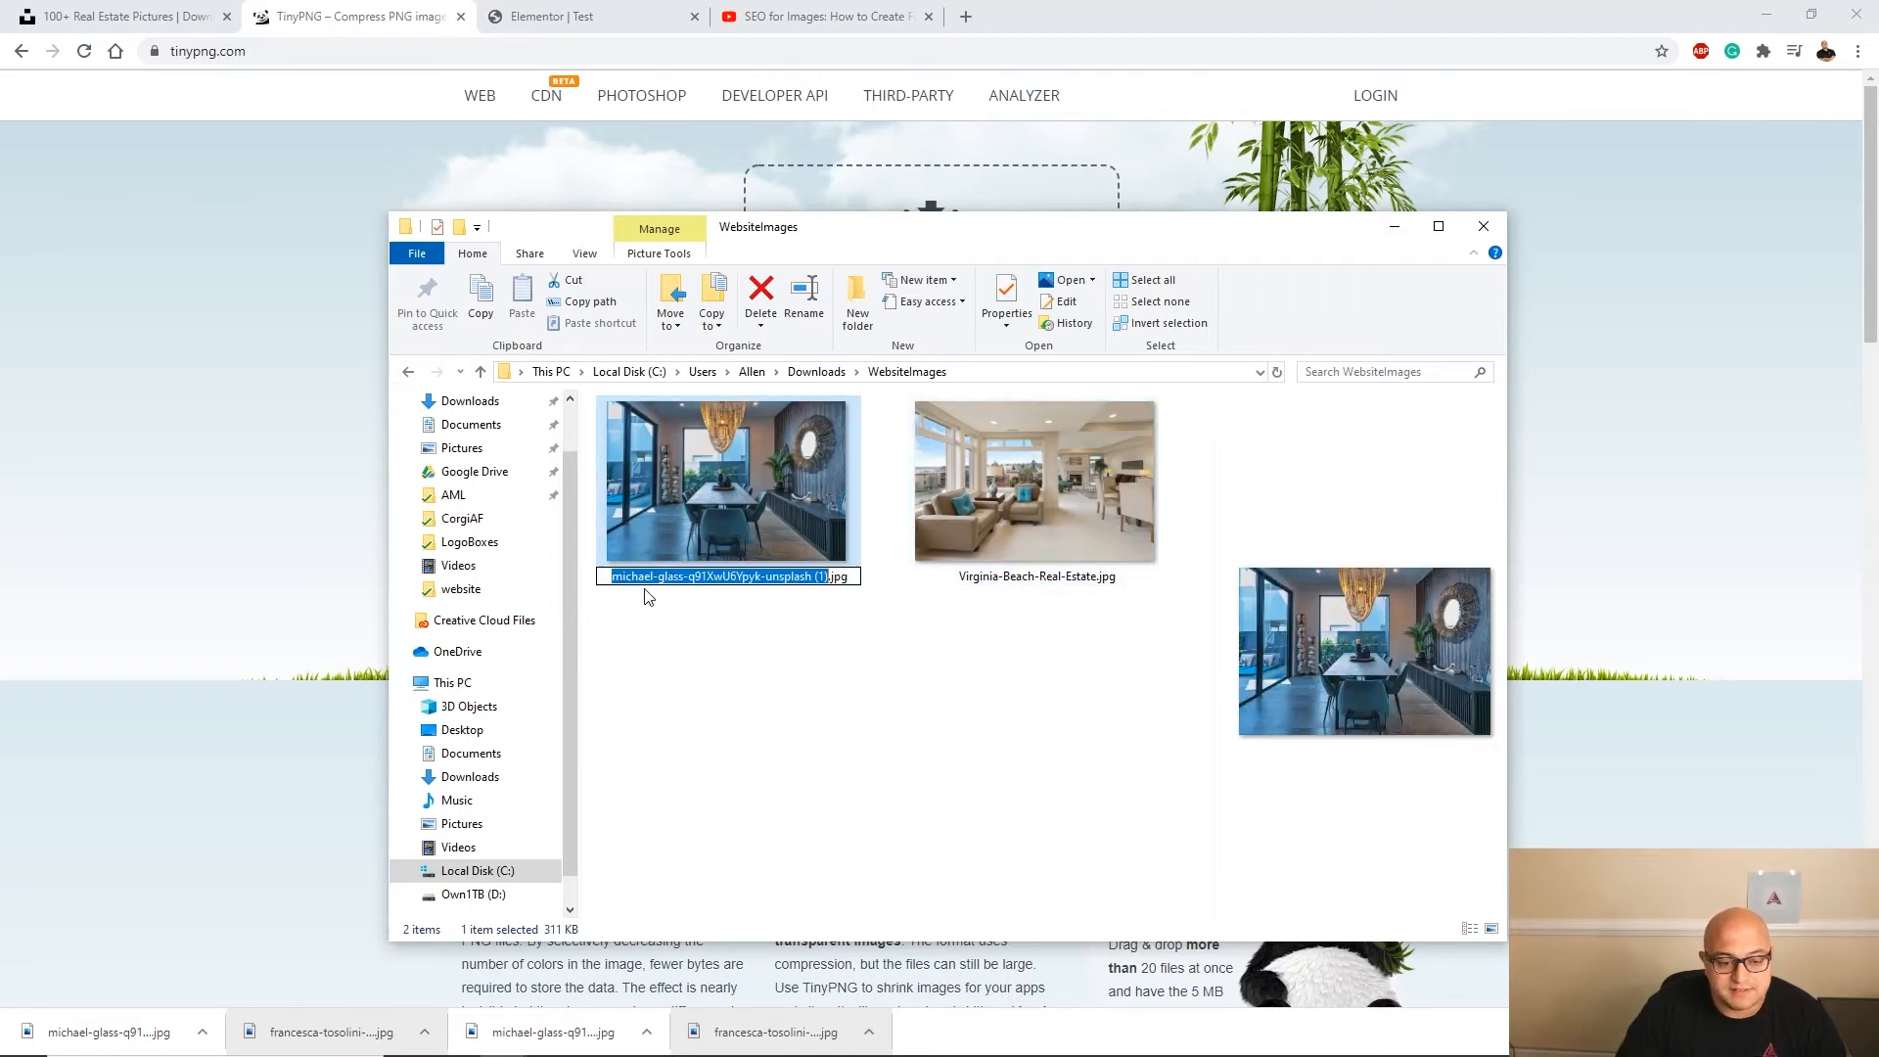
type("Real-Es")
type("tate")
type("-Virginia")
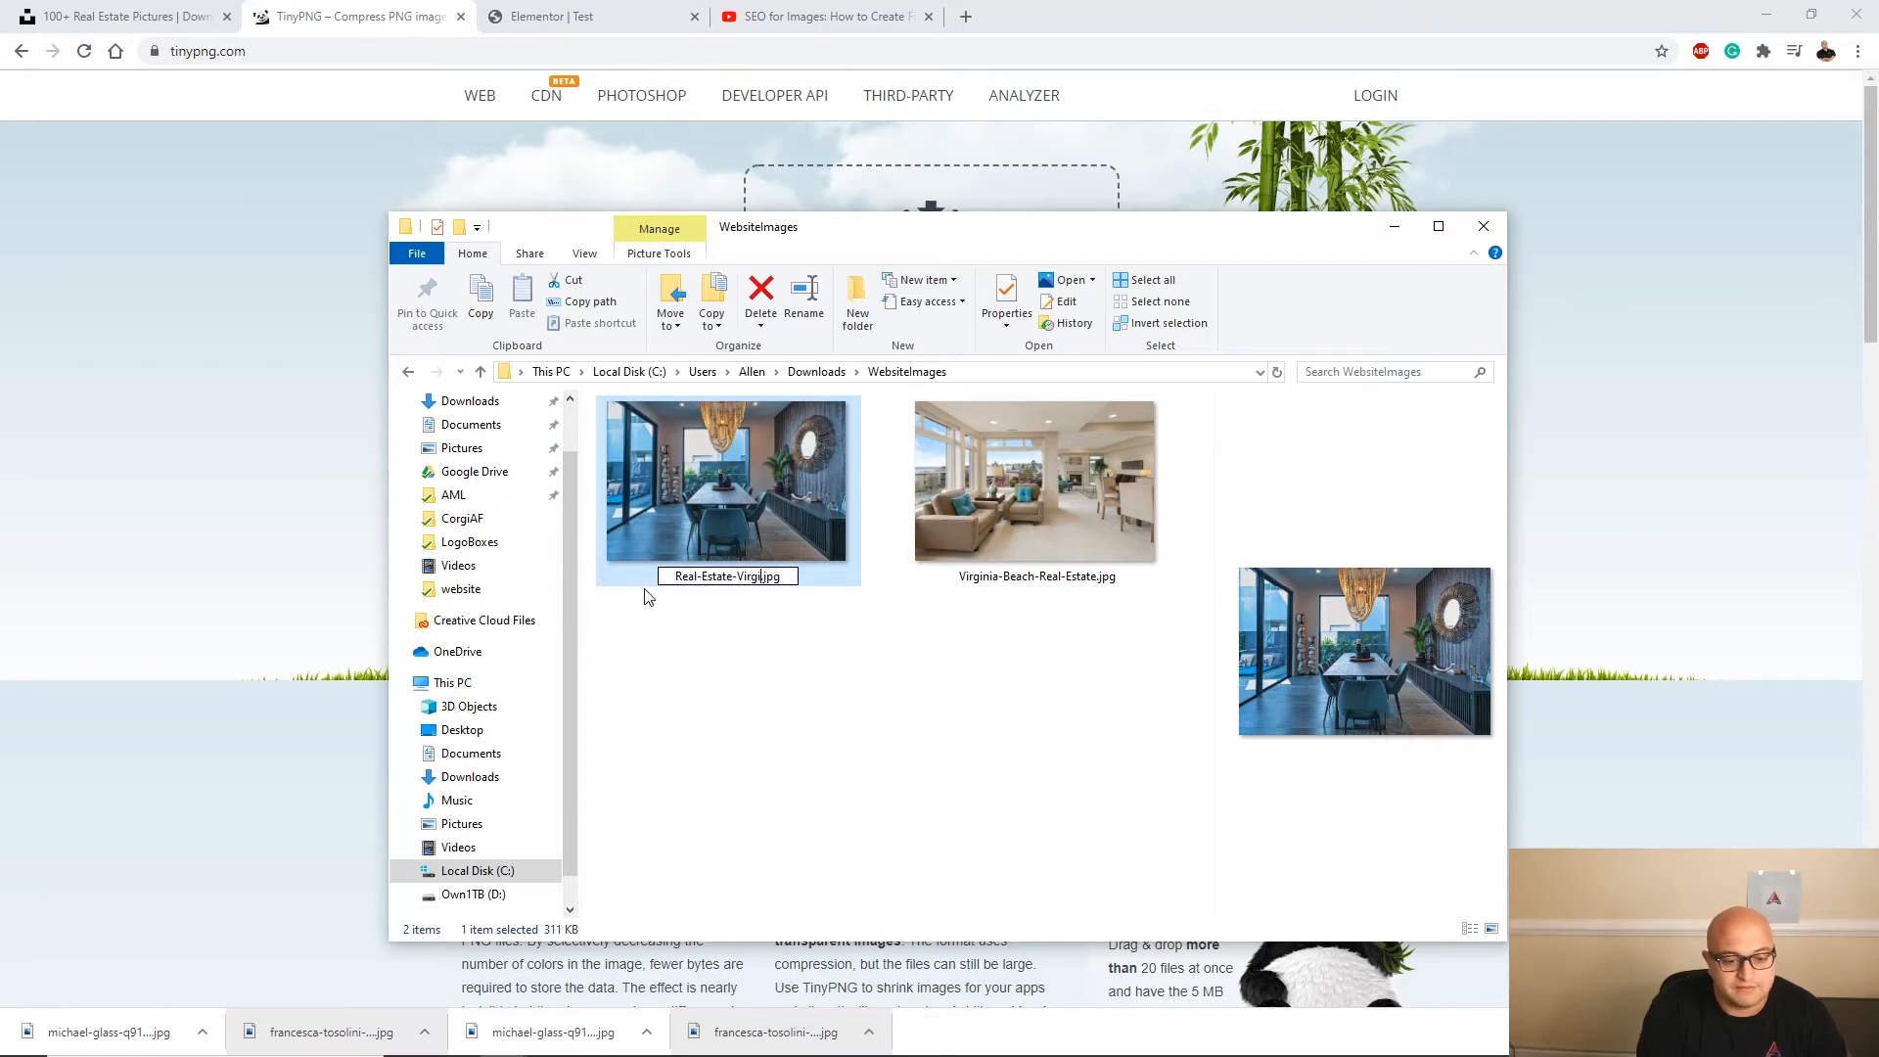
type("-Beach")
key("Return")
left_click_drag(1070, 640, 848, 612)
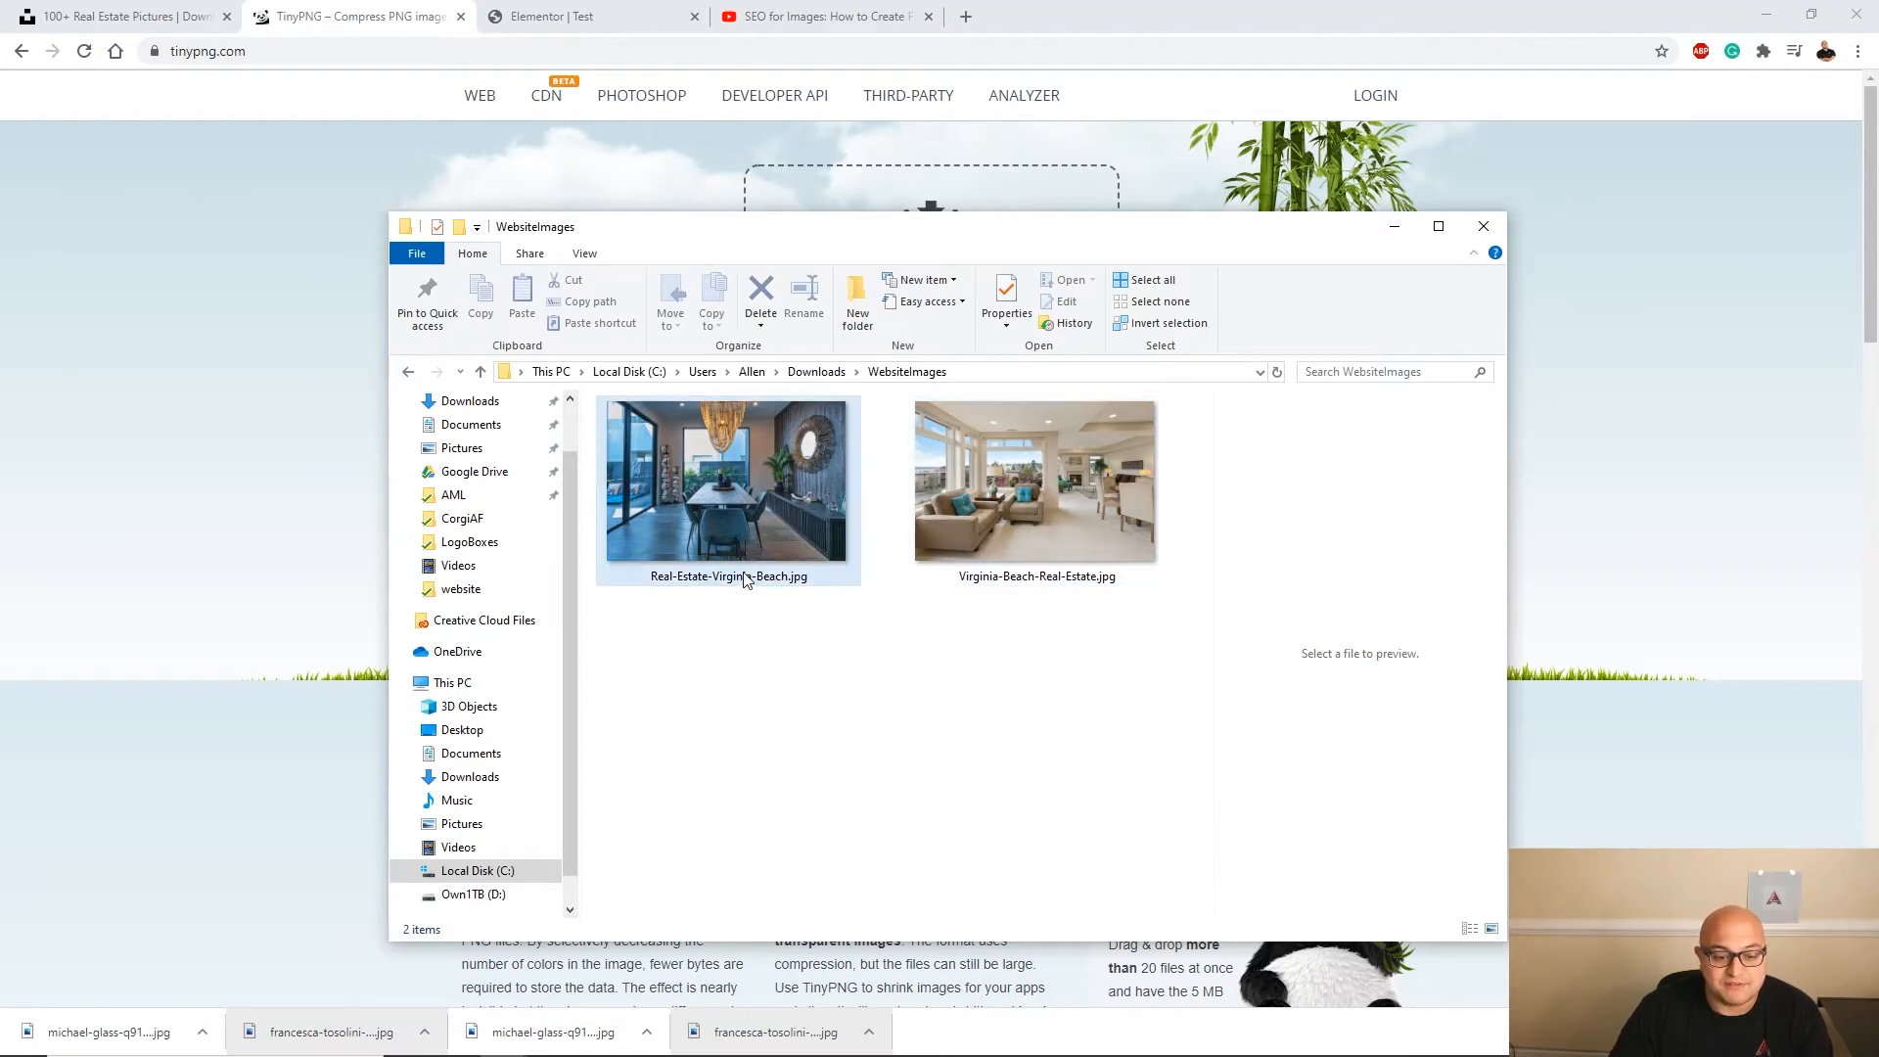
Switch to the Elementor page and upload both renamed photos to the media library through the image widget's image chooser.
left_click_drag(1044, 648, 945, 643)
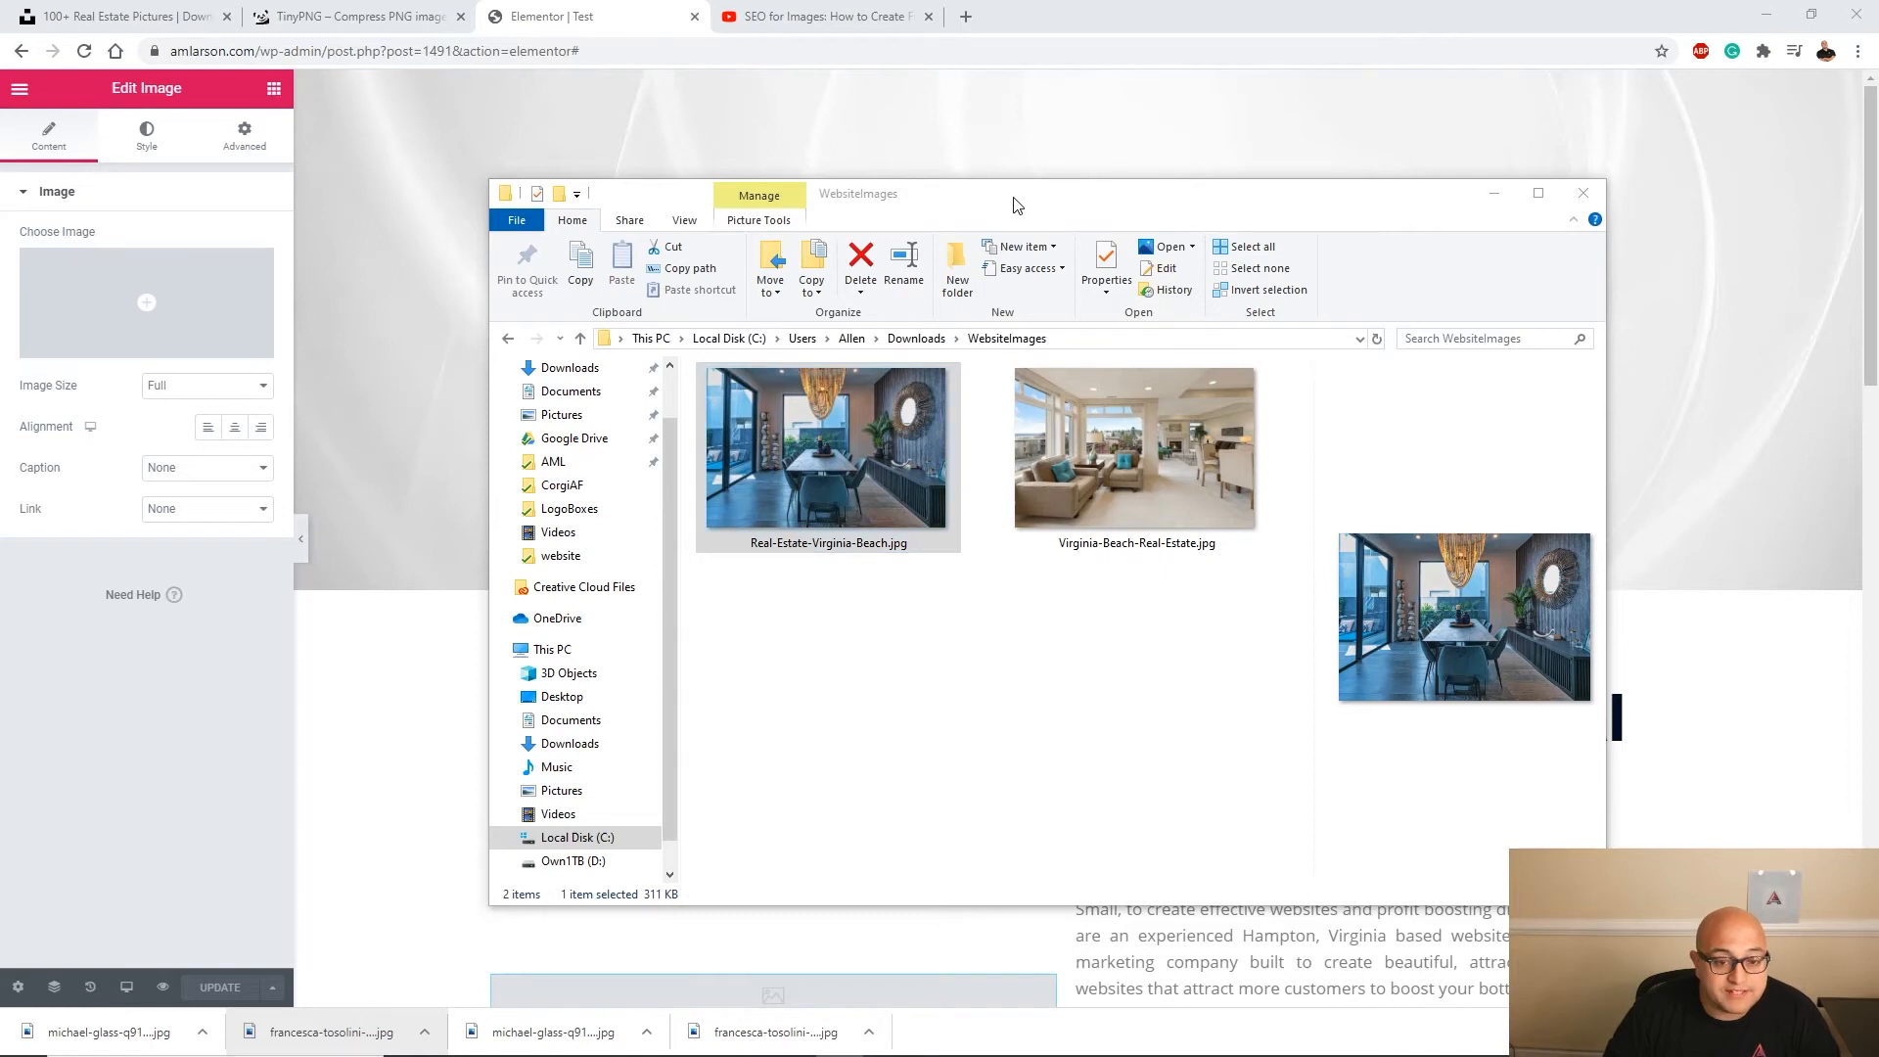
left_click_drag(1017, 203, 979, 201)
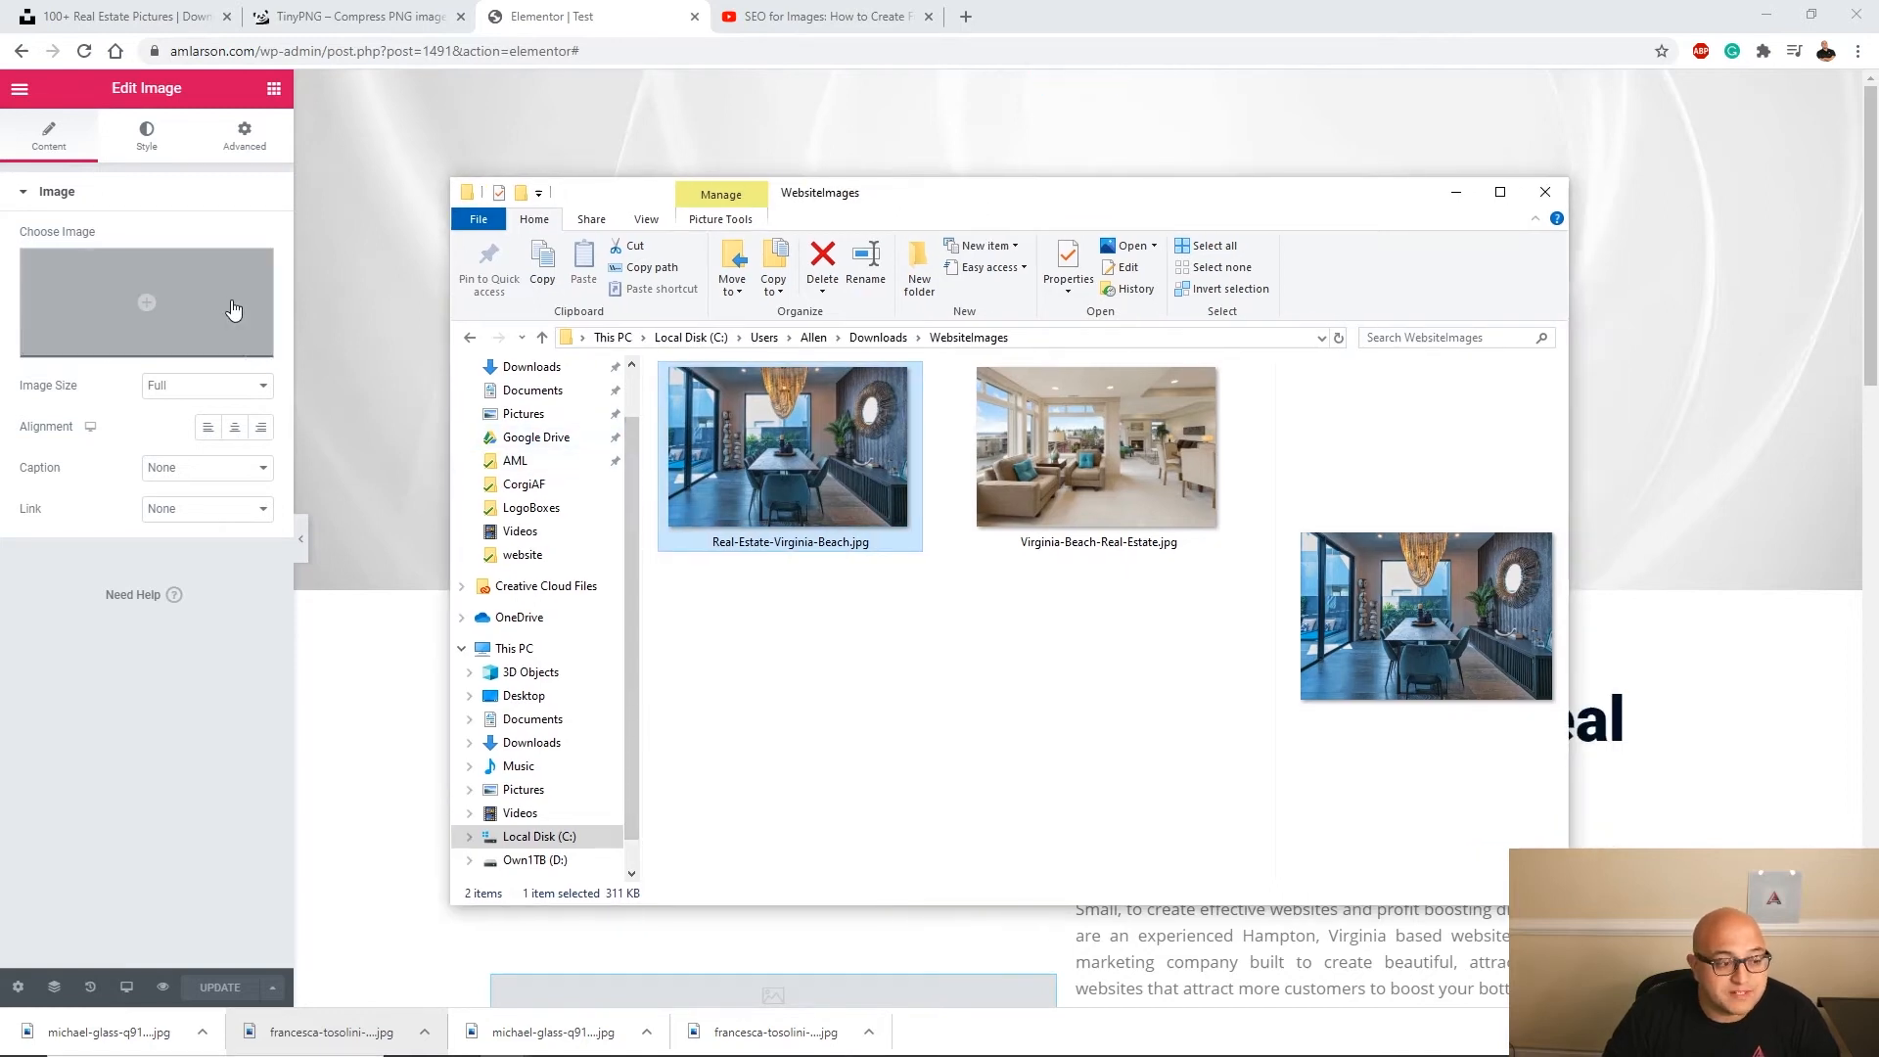
left_click(157, 284)
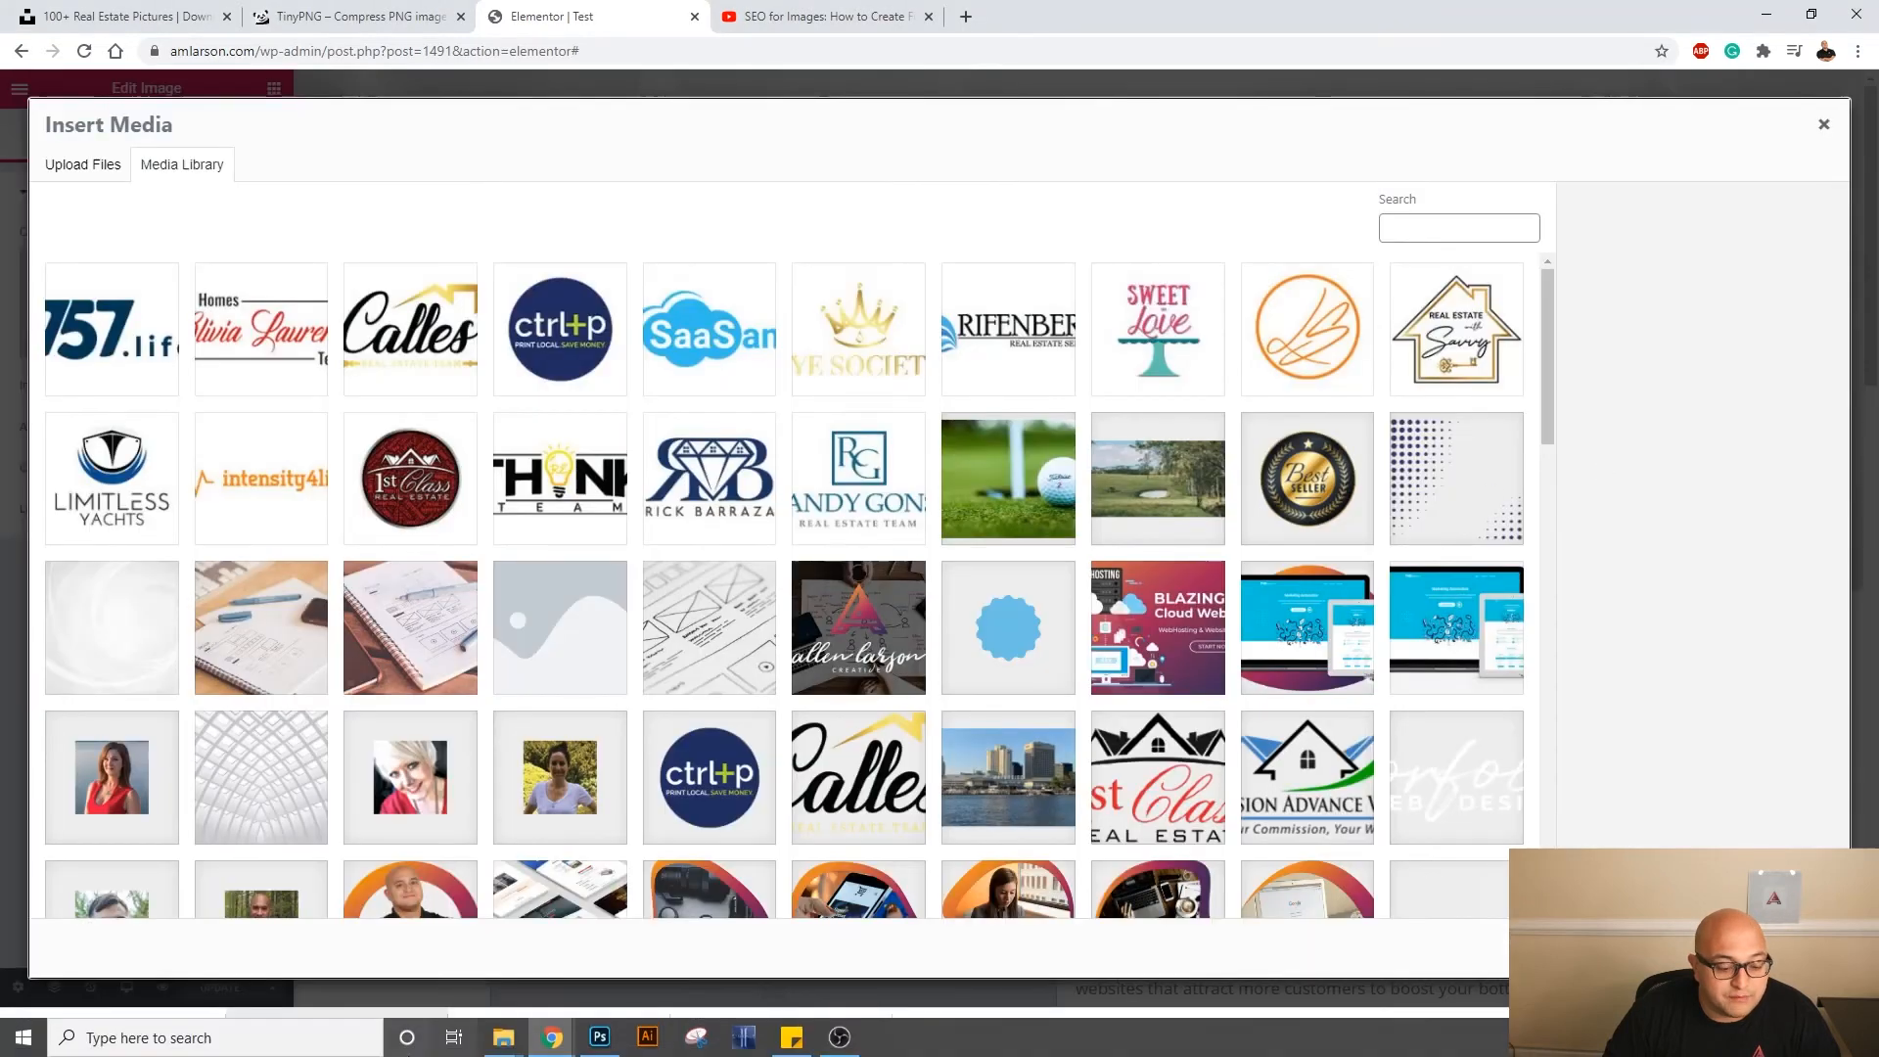
mouse_move(503, 1037)
left_click(617, 969)
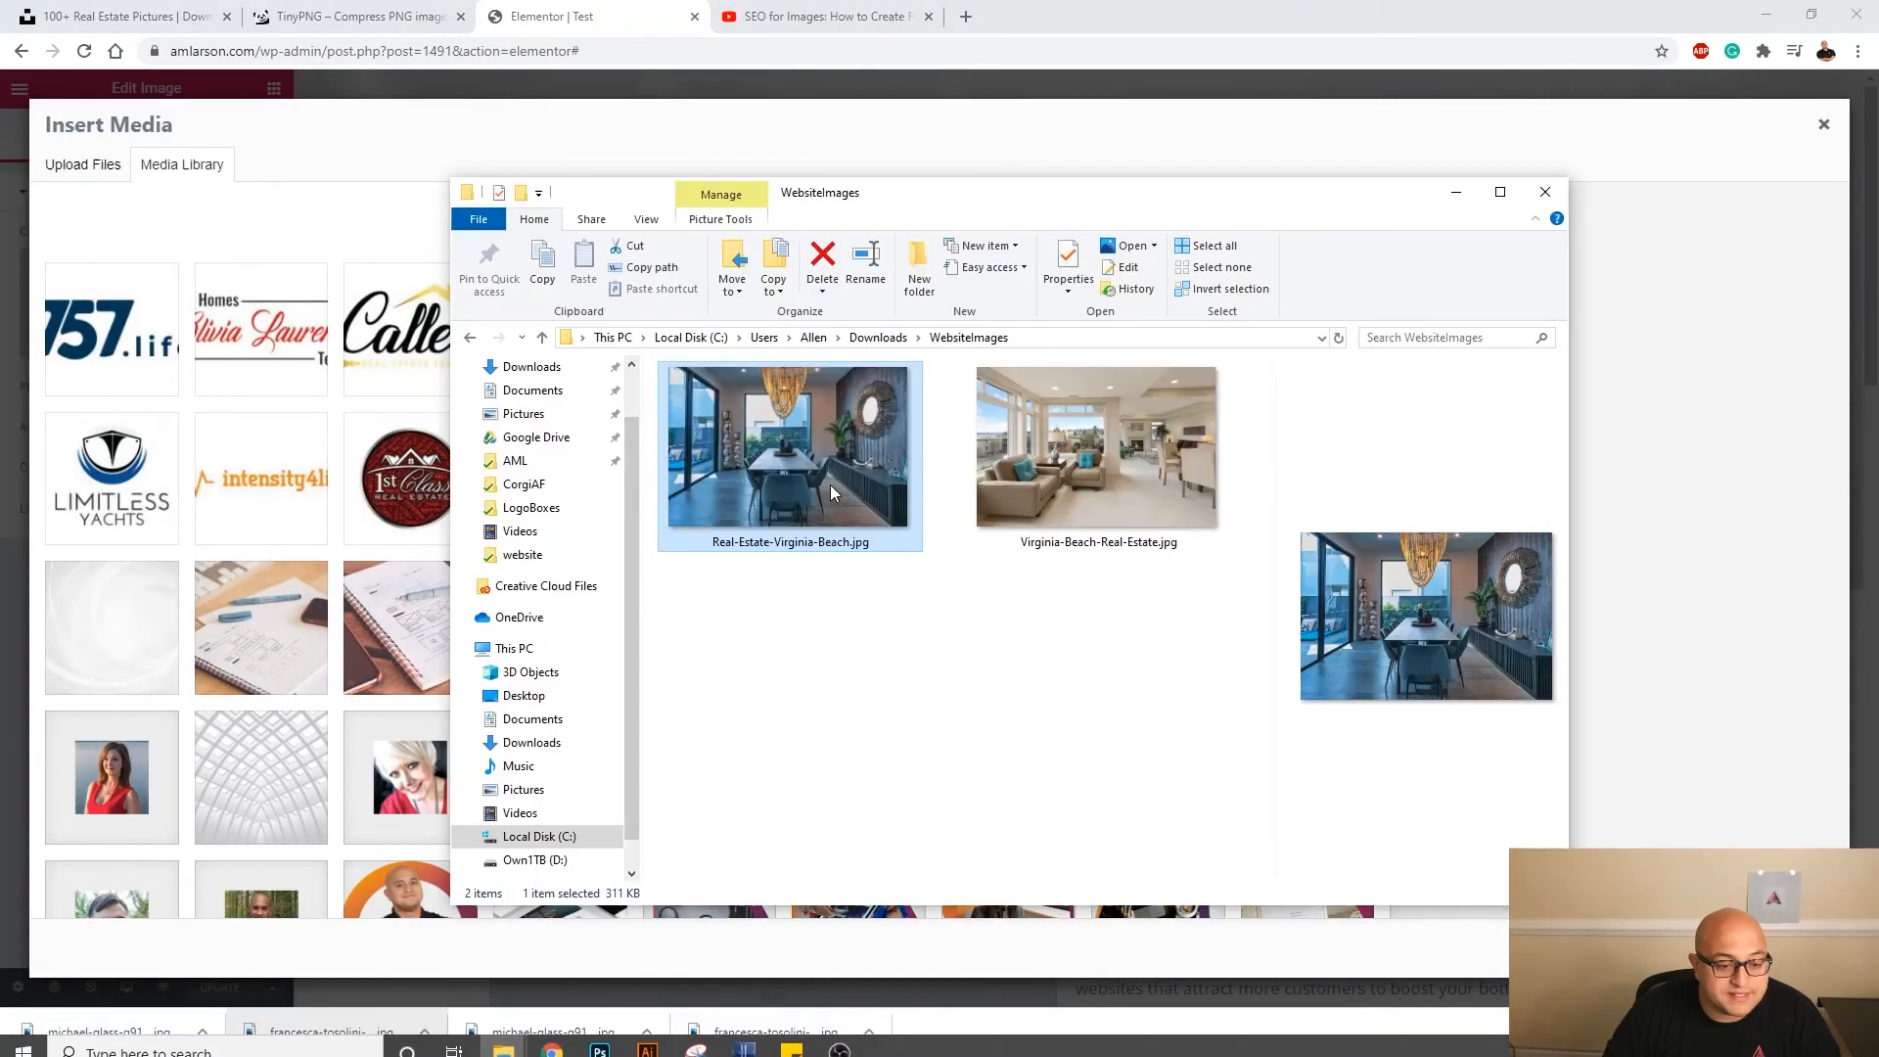
left_click_drag(1155, 472, 297, 439)
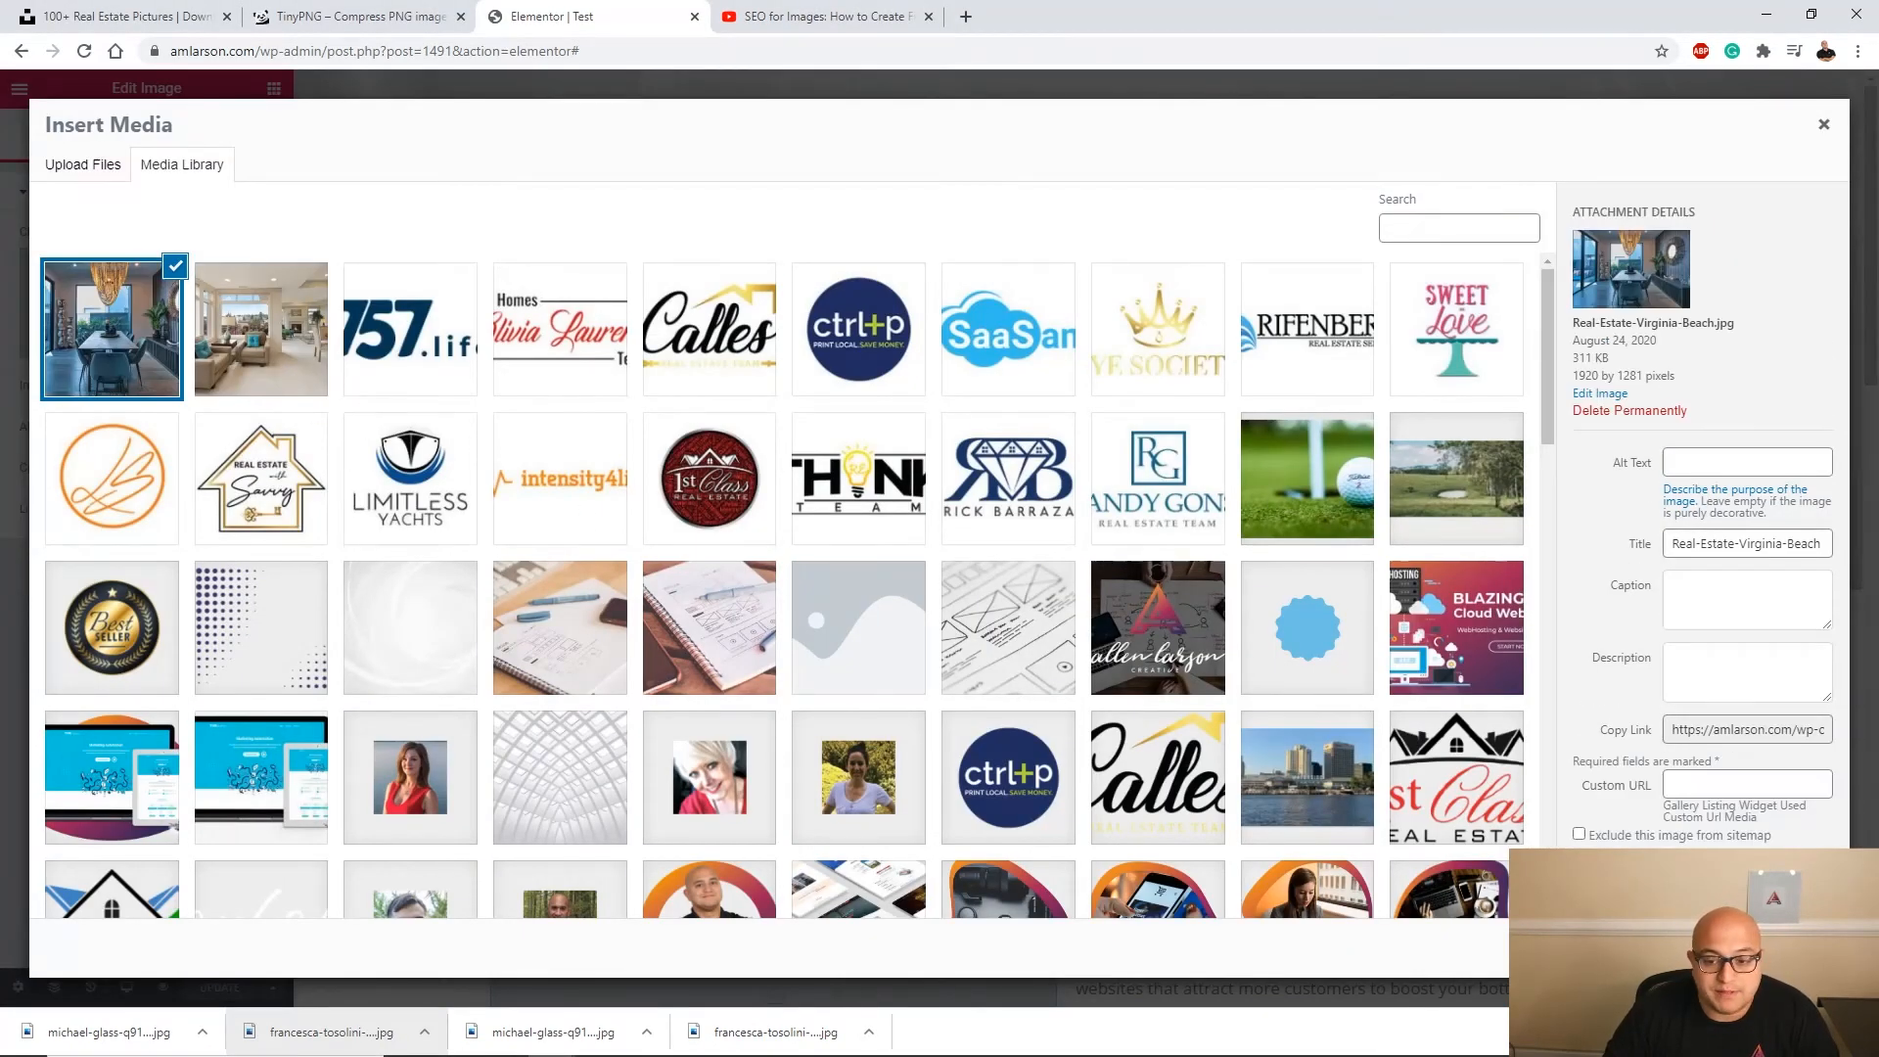
Copy the title of the Virginia-Beach-Real-Estate.jpg image into its alt text.
left_click(256, 333)
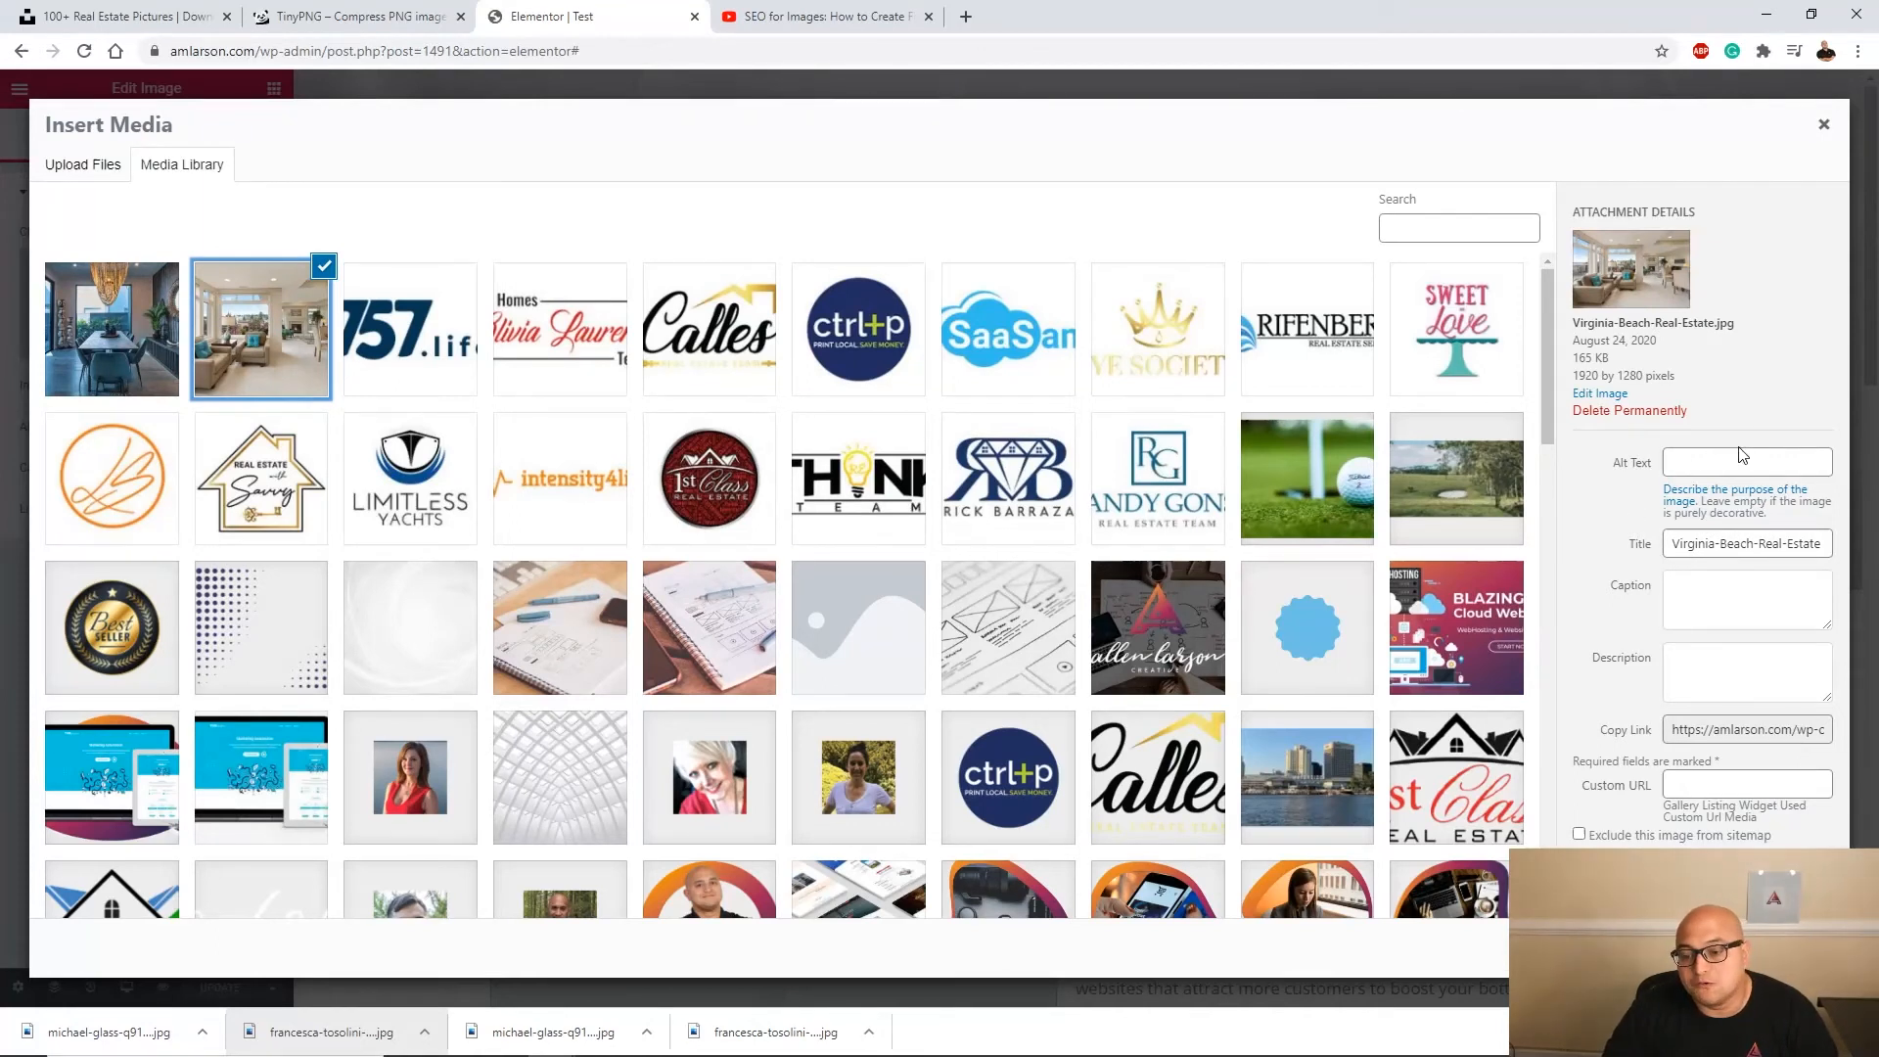
left_click(1713, 544)
left_click_drag(1673, 546, 1833, 545)
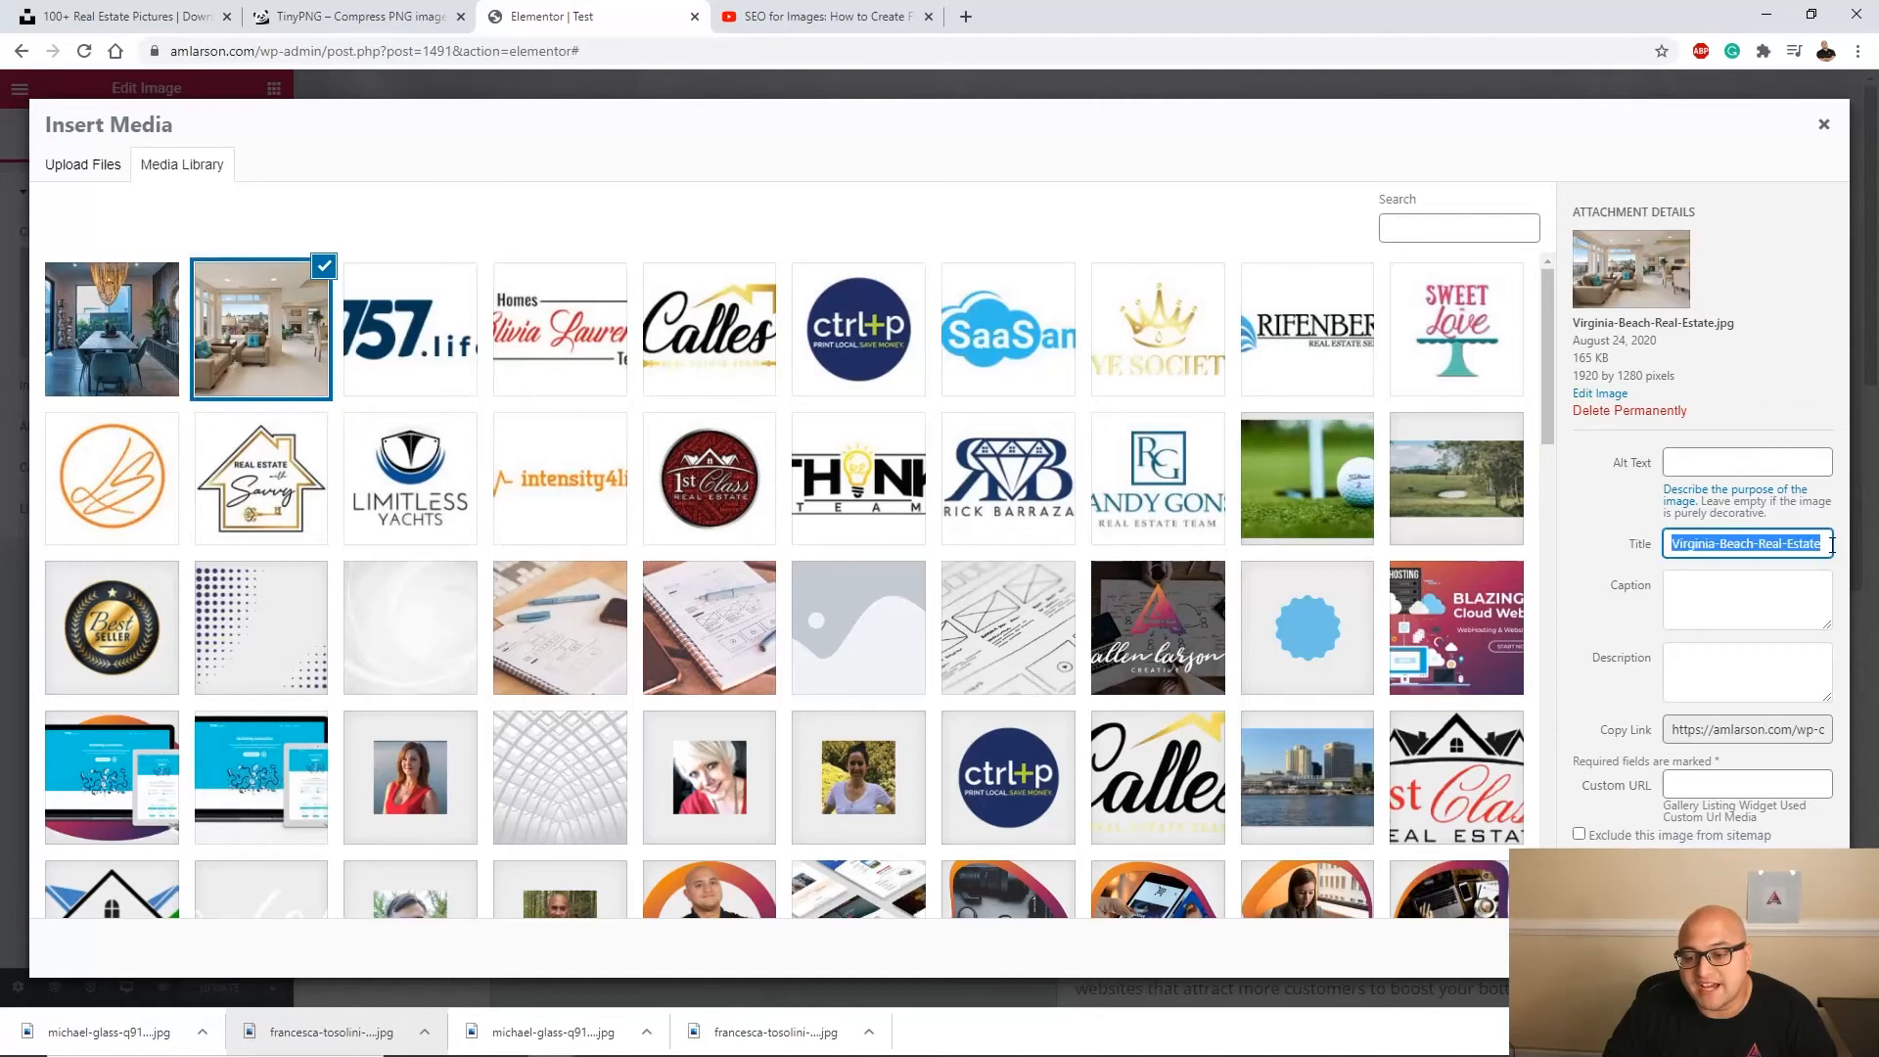
left_click(1669, 464)
left_click(1735, 545)
double_click(1735, 545)
right_click(1737, 547)
left_click(1725, 545)
triple_click(1724, 545)
right_click(1723, 544)
left_click(1719, 611)
right_click(1723, 462)
left_click(1709, 530)
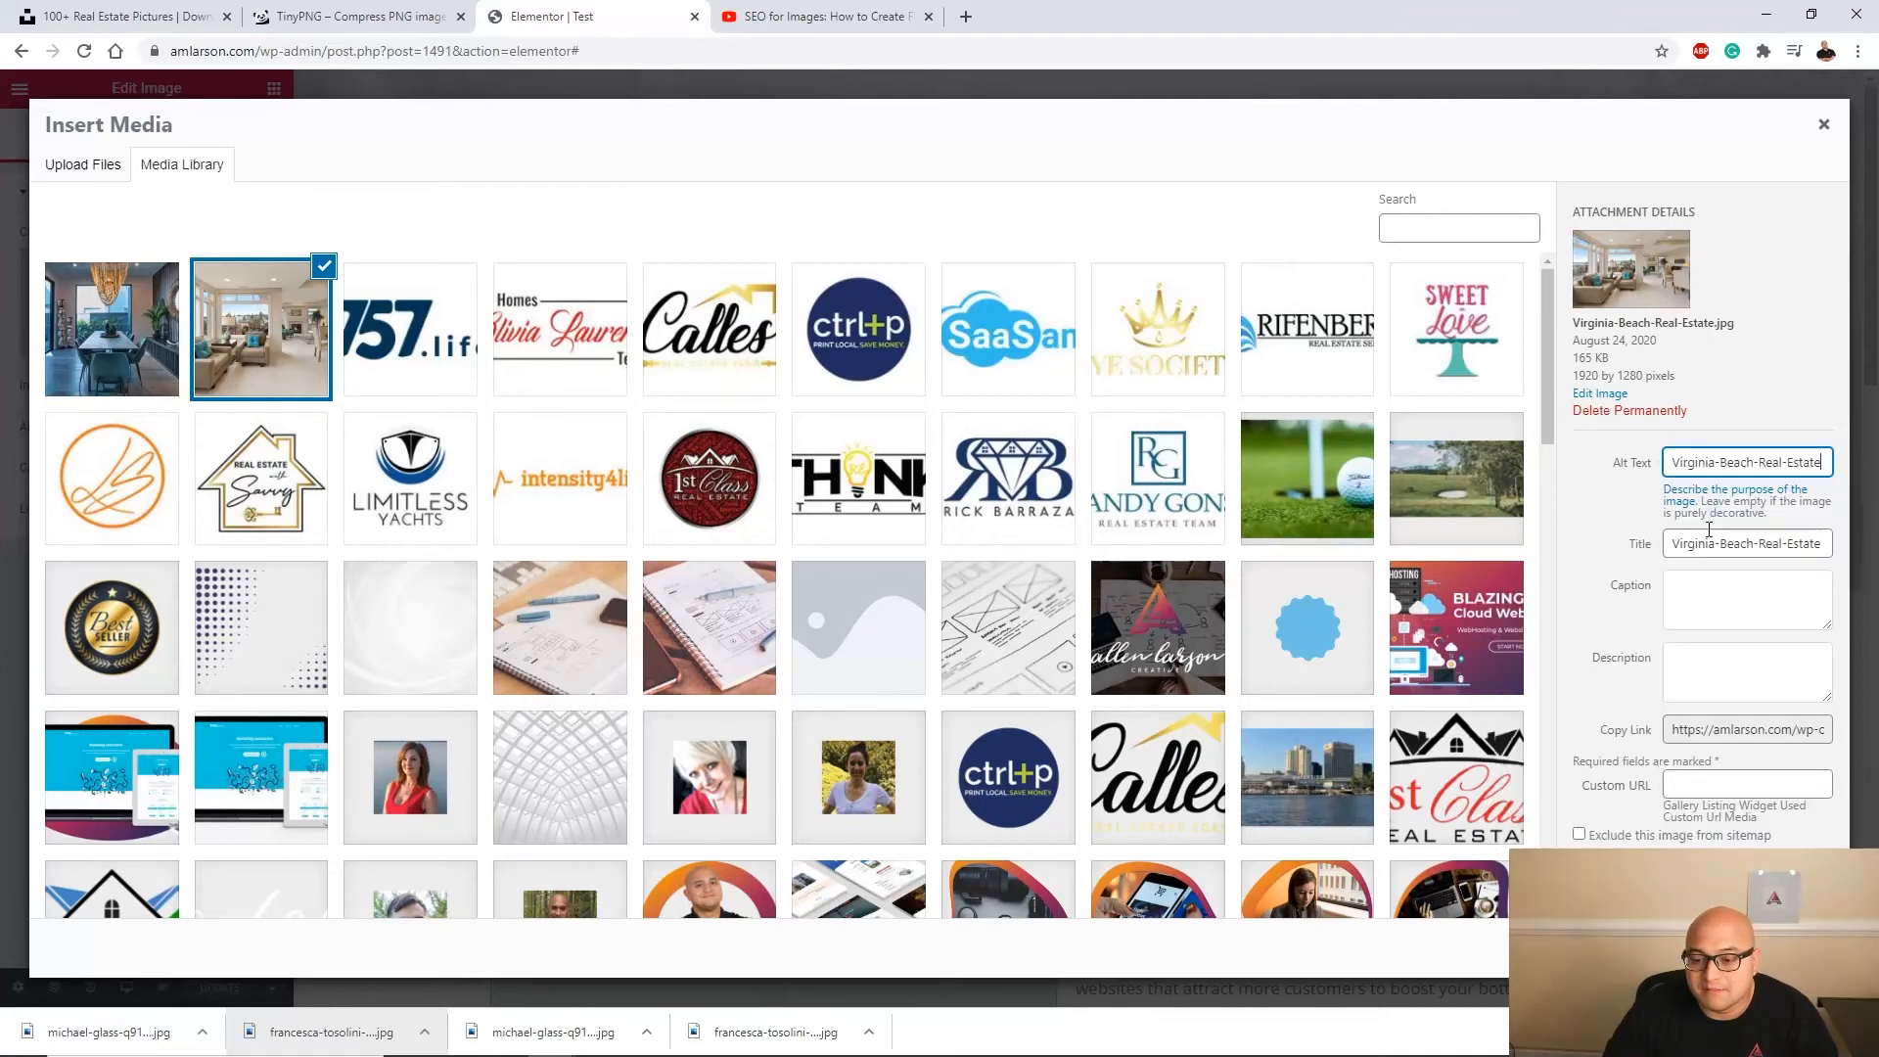
Replace the hyphens in the living room image's alt text with spaces so it reads Virginia Beach Real Estate.
left_click(1721, 464)
key("BackSpace")
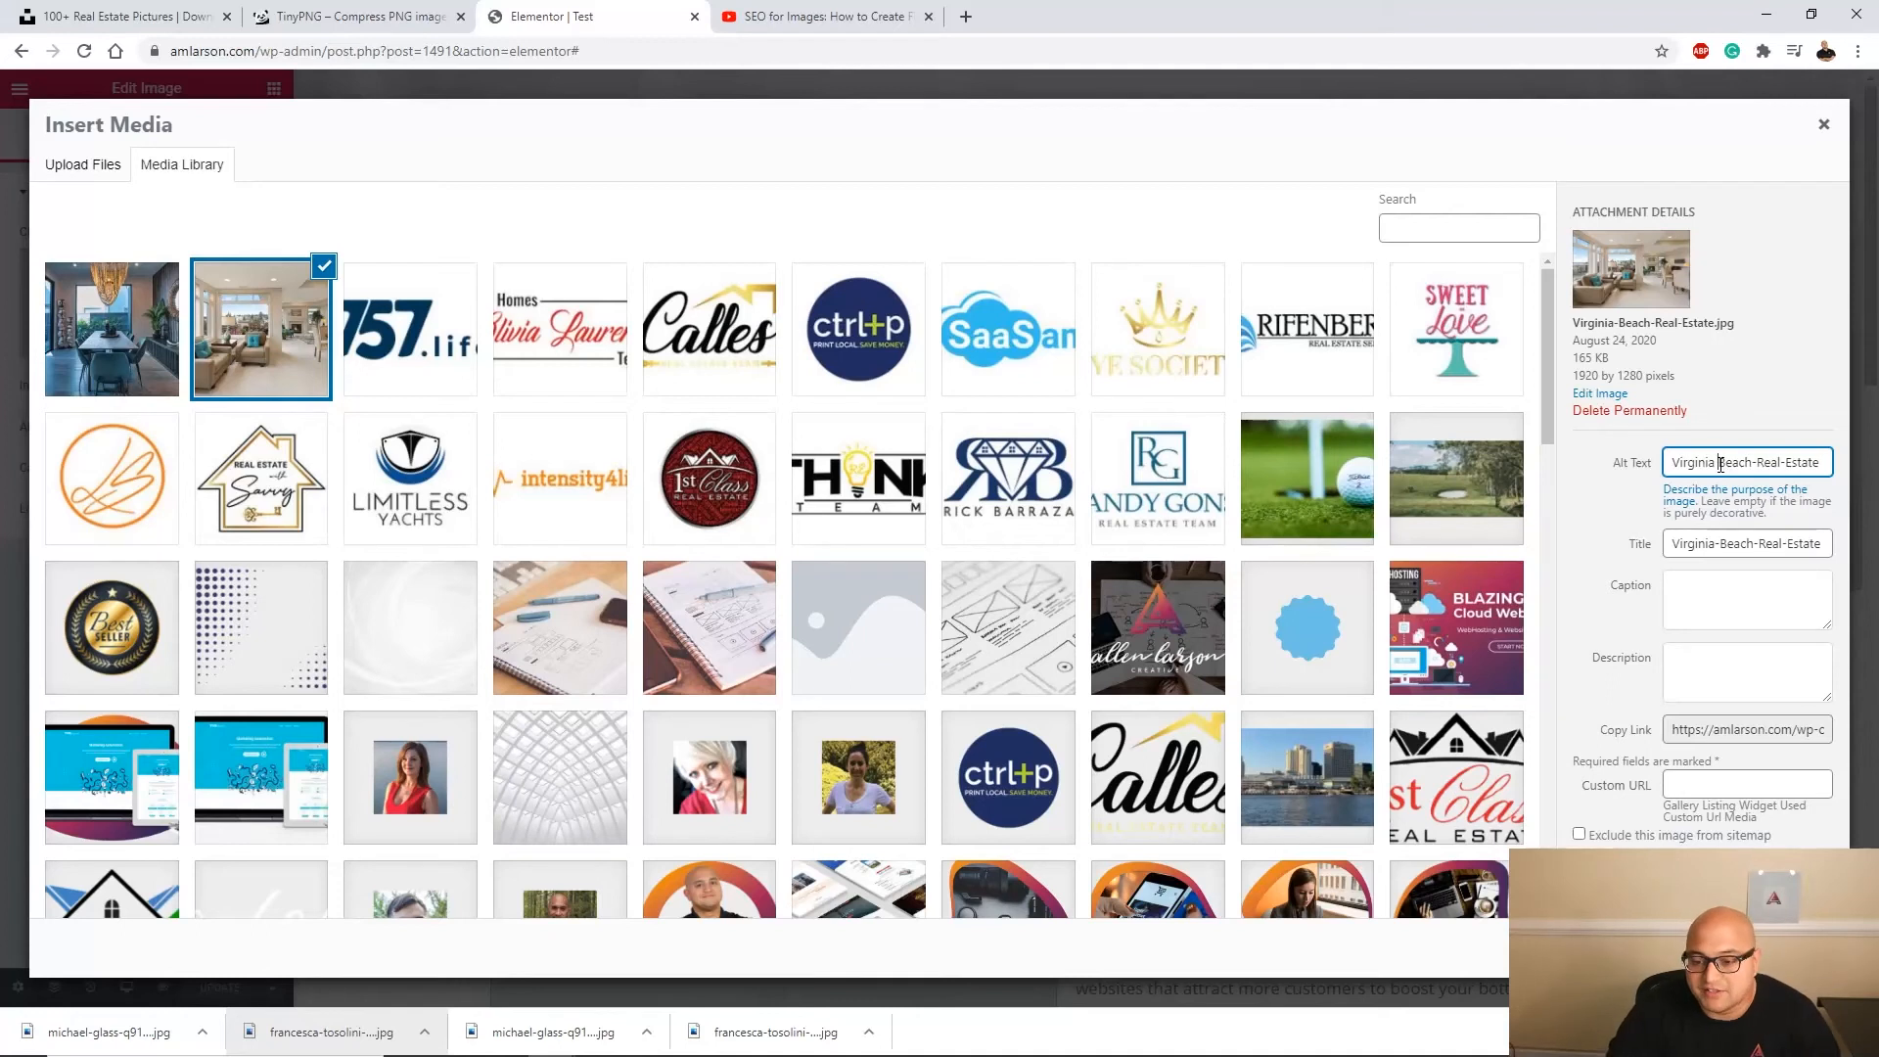
left_click(1758, 464)
key("BackSpace")
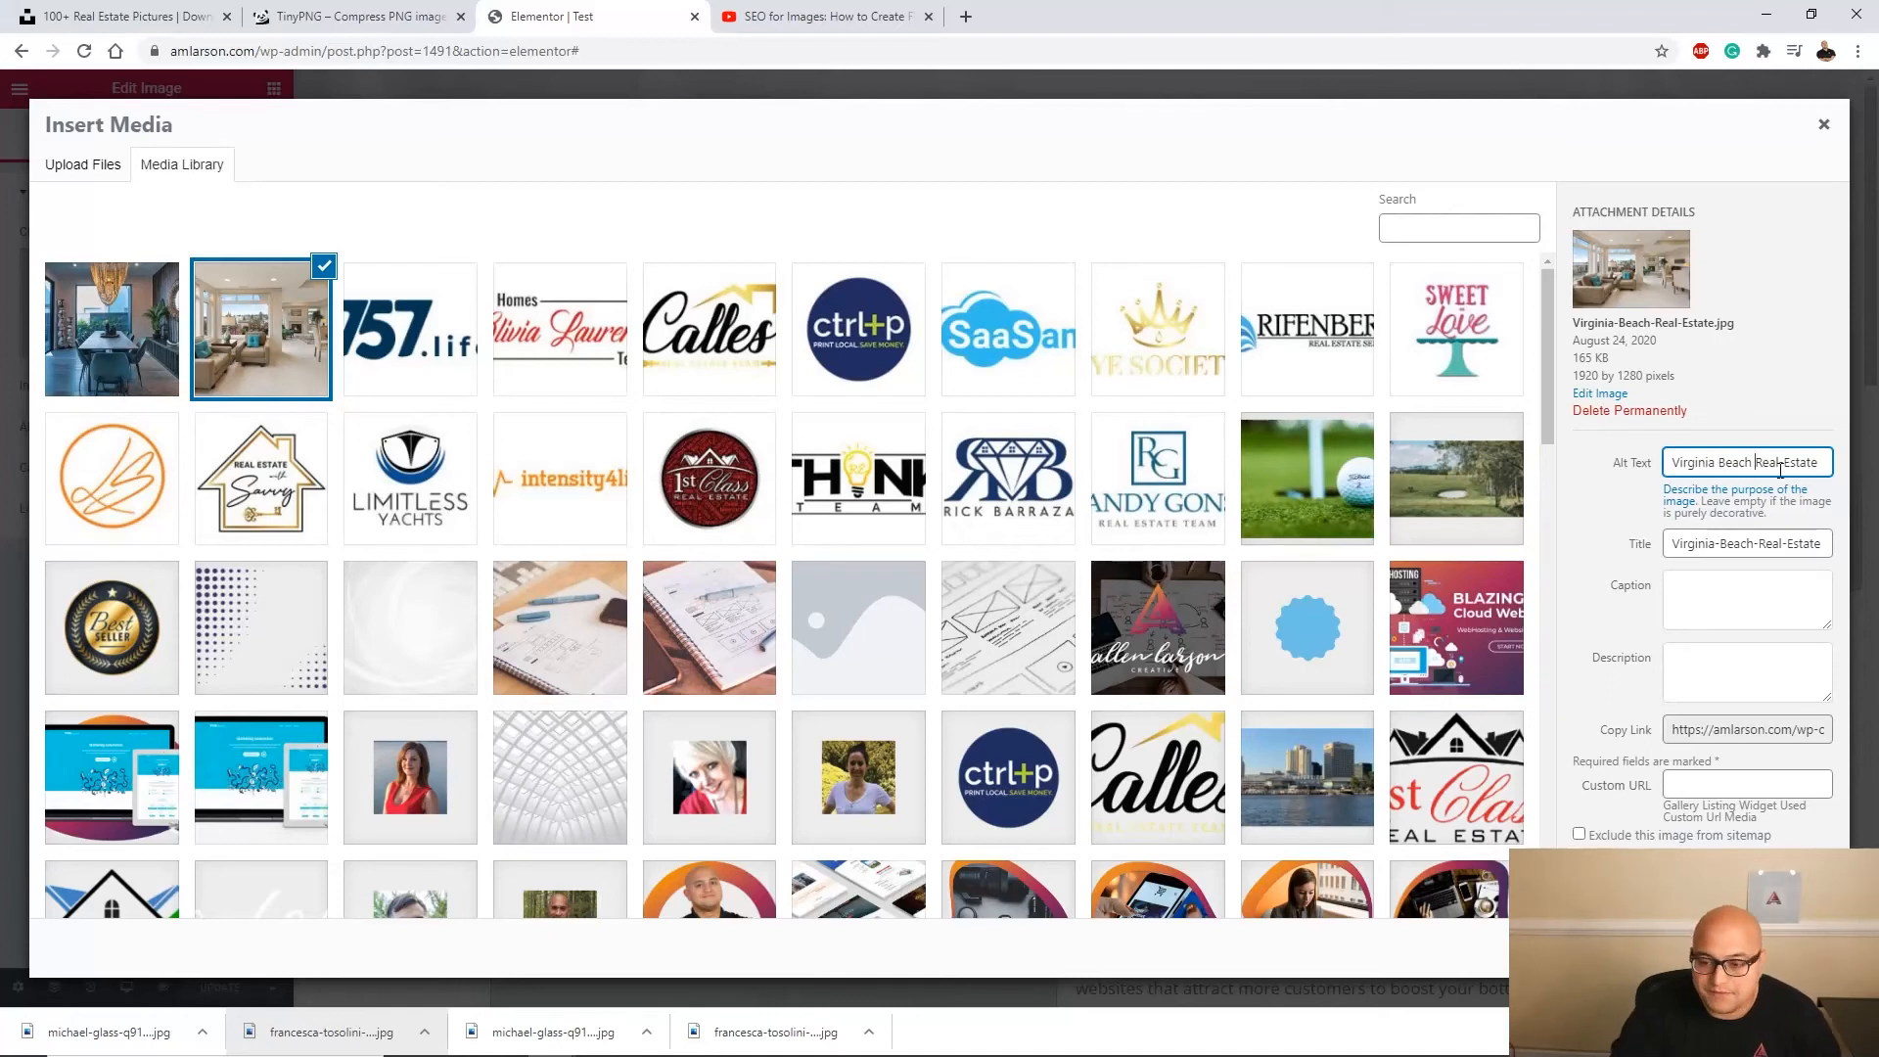
left_click(1784, 464)
key("BackSpace")
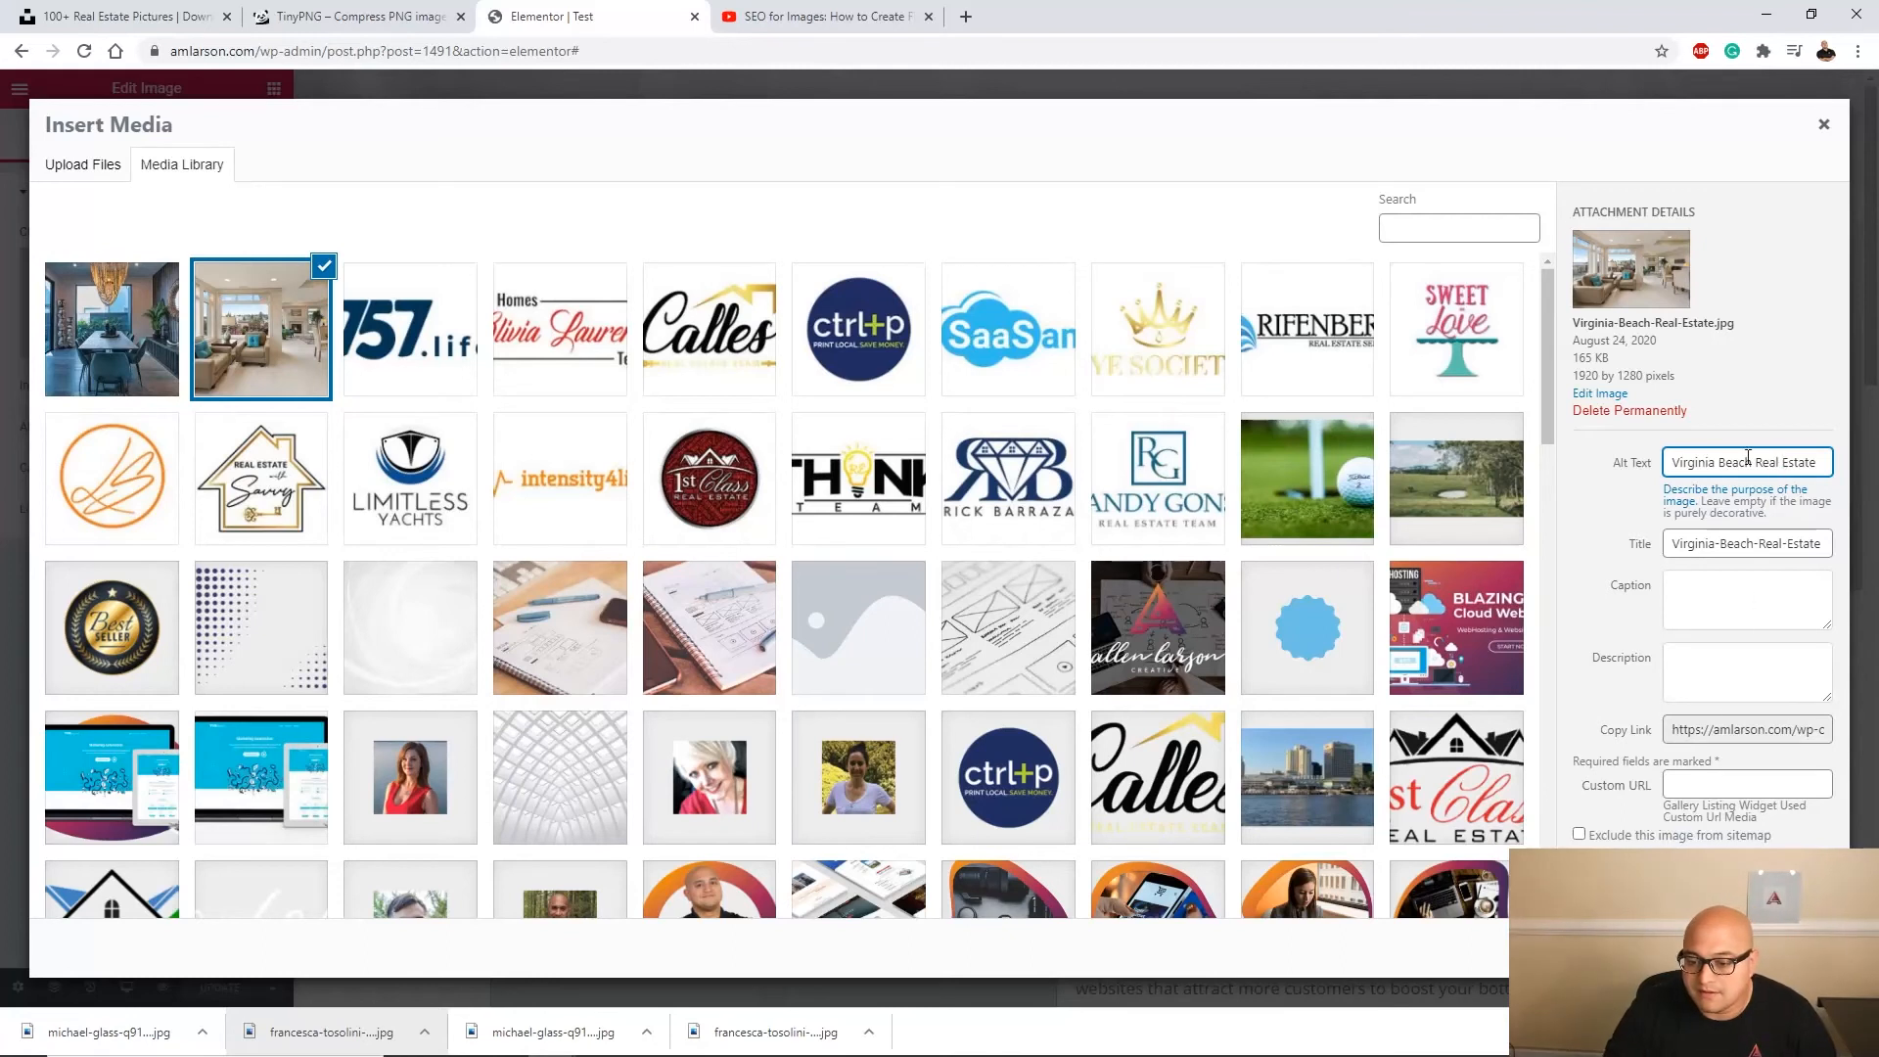
Copy the alt text Virginia Beach Real Estate into the image's caption and description, and insert the image into the page.
key("ctrl+a")
left_click(1774, 609)
key("ctrl+v")
left_click(1759, 686)
key("ctrl+v")
left_click(1783, 948)
scroll(964, 421, "down", 5)
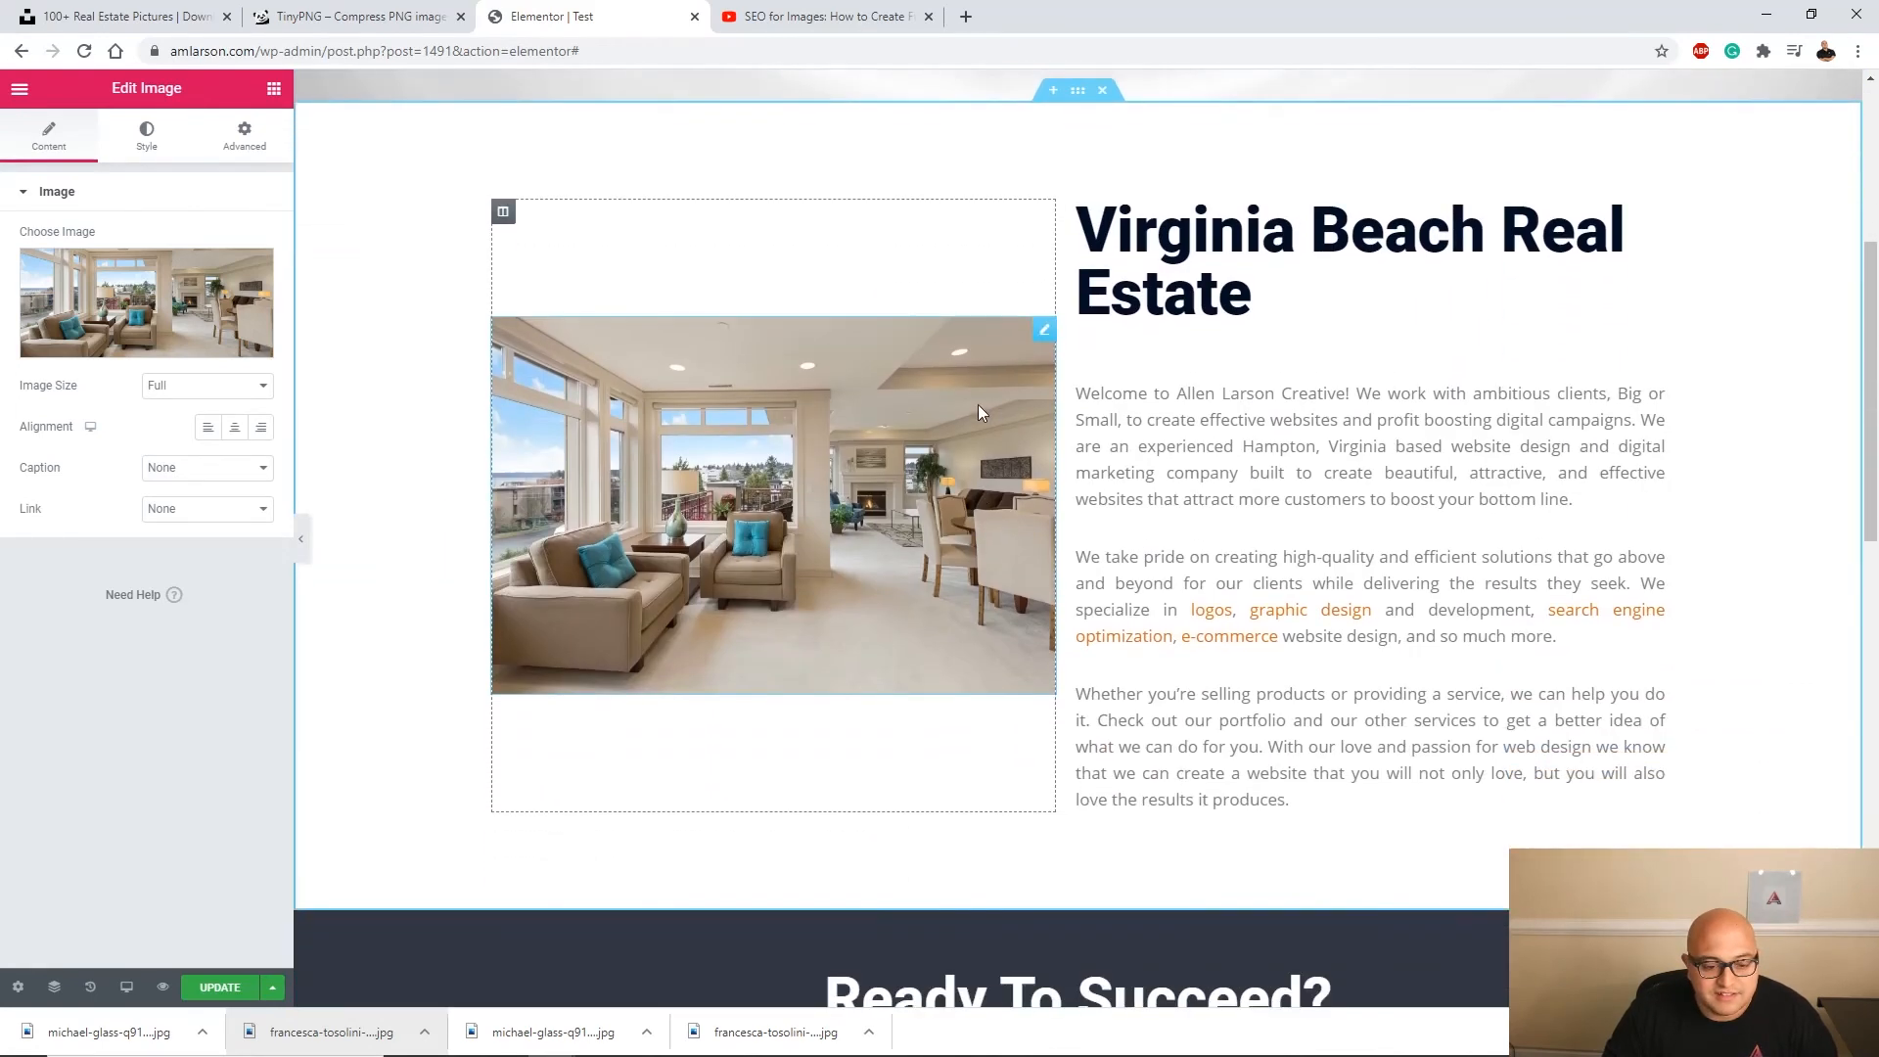
Reopen the living room image's media details, re-enter Virginia Beach Real Estate as alt text, and insert the image again.
left_click(157, 308)
left_click(1762, 470)
key("ctrl+a")
key("ctrl+v")
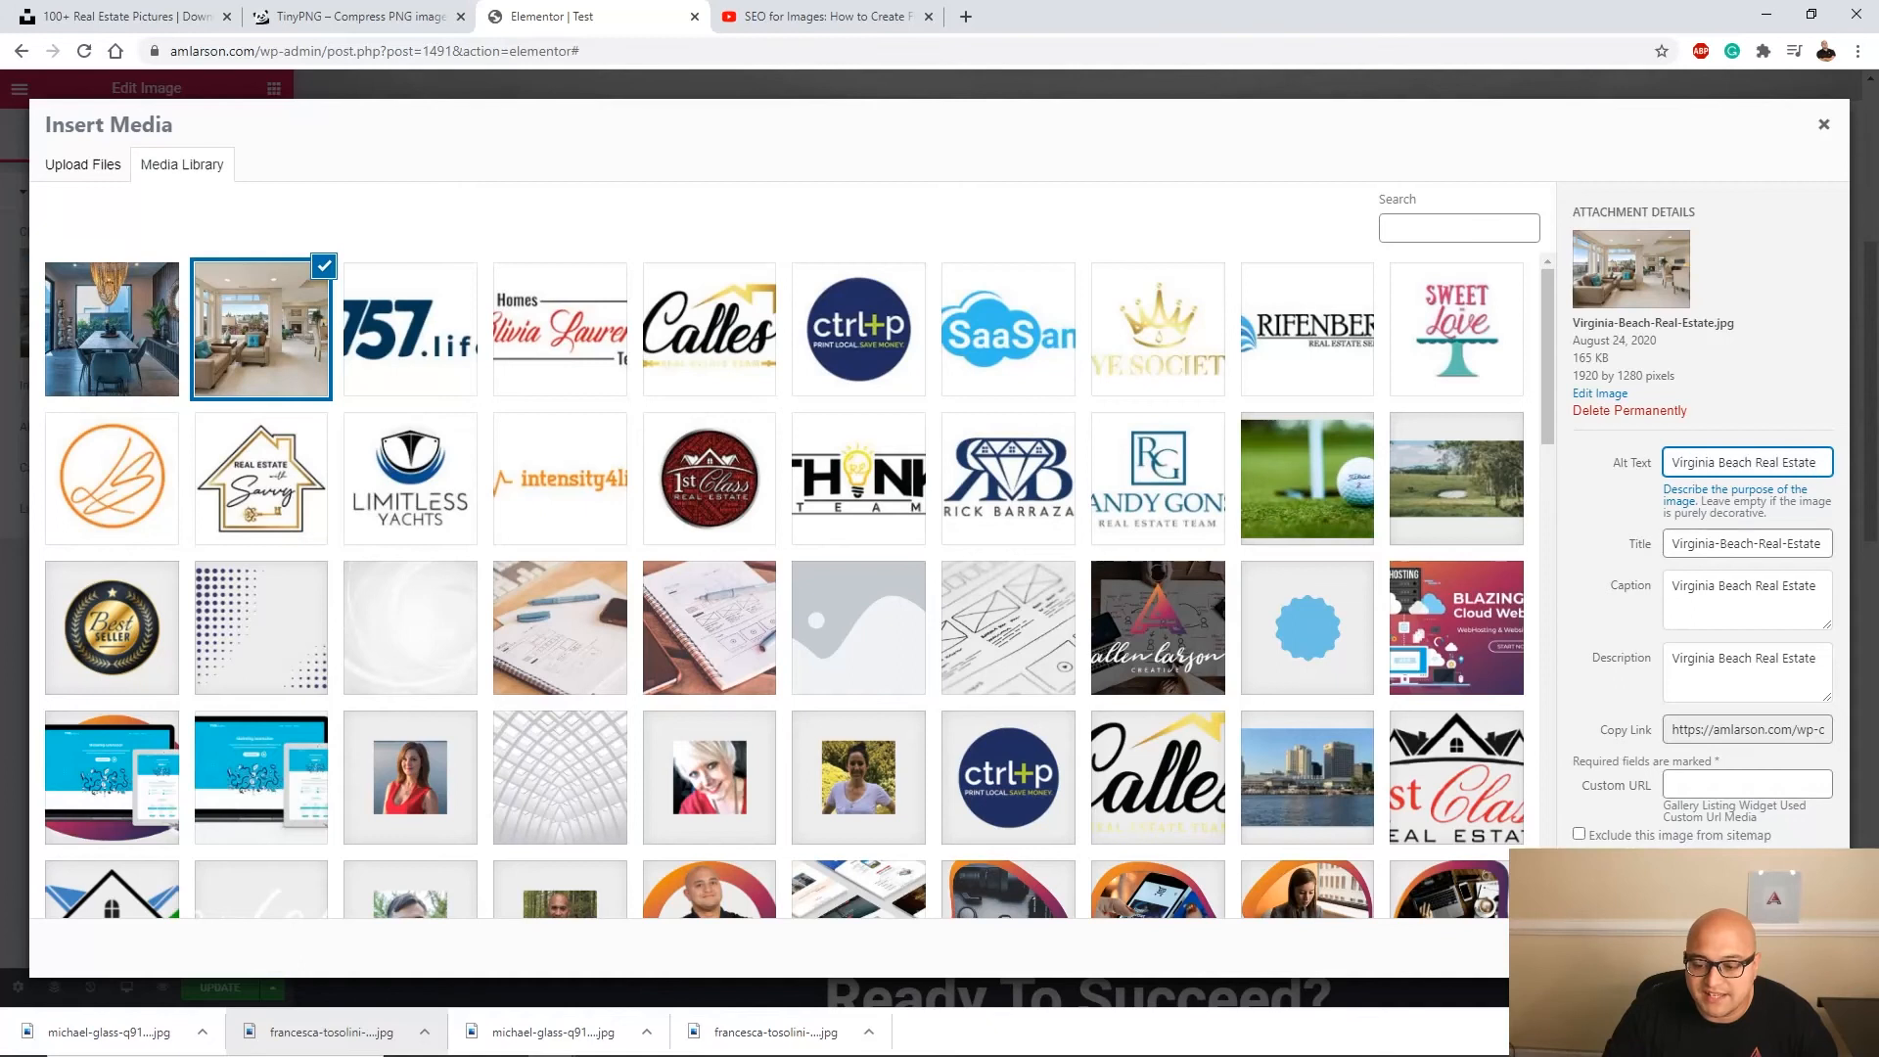
left_click(1752, 947)
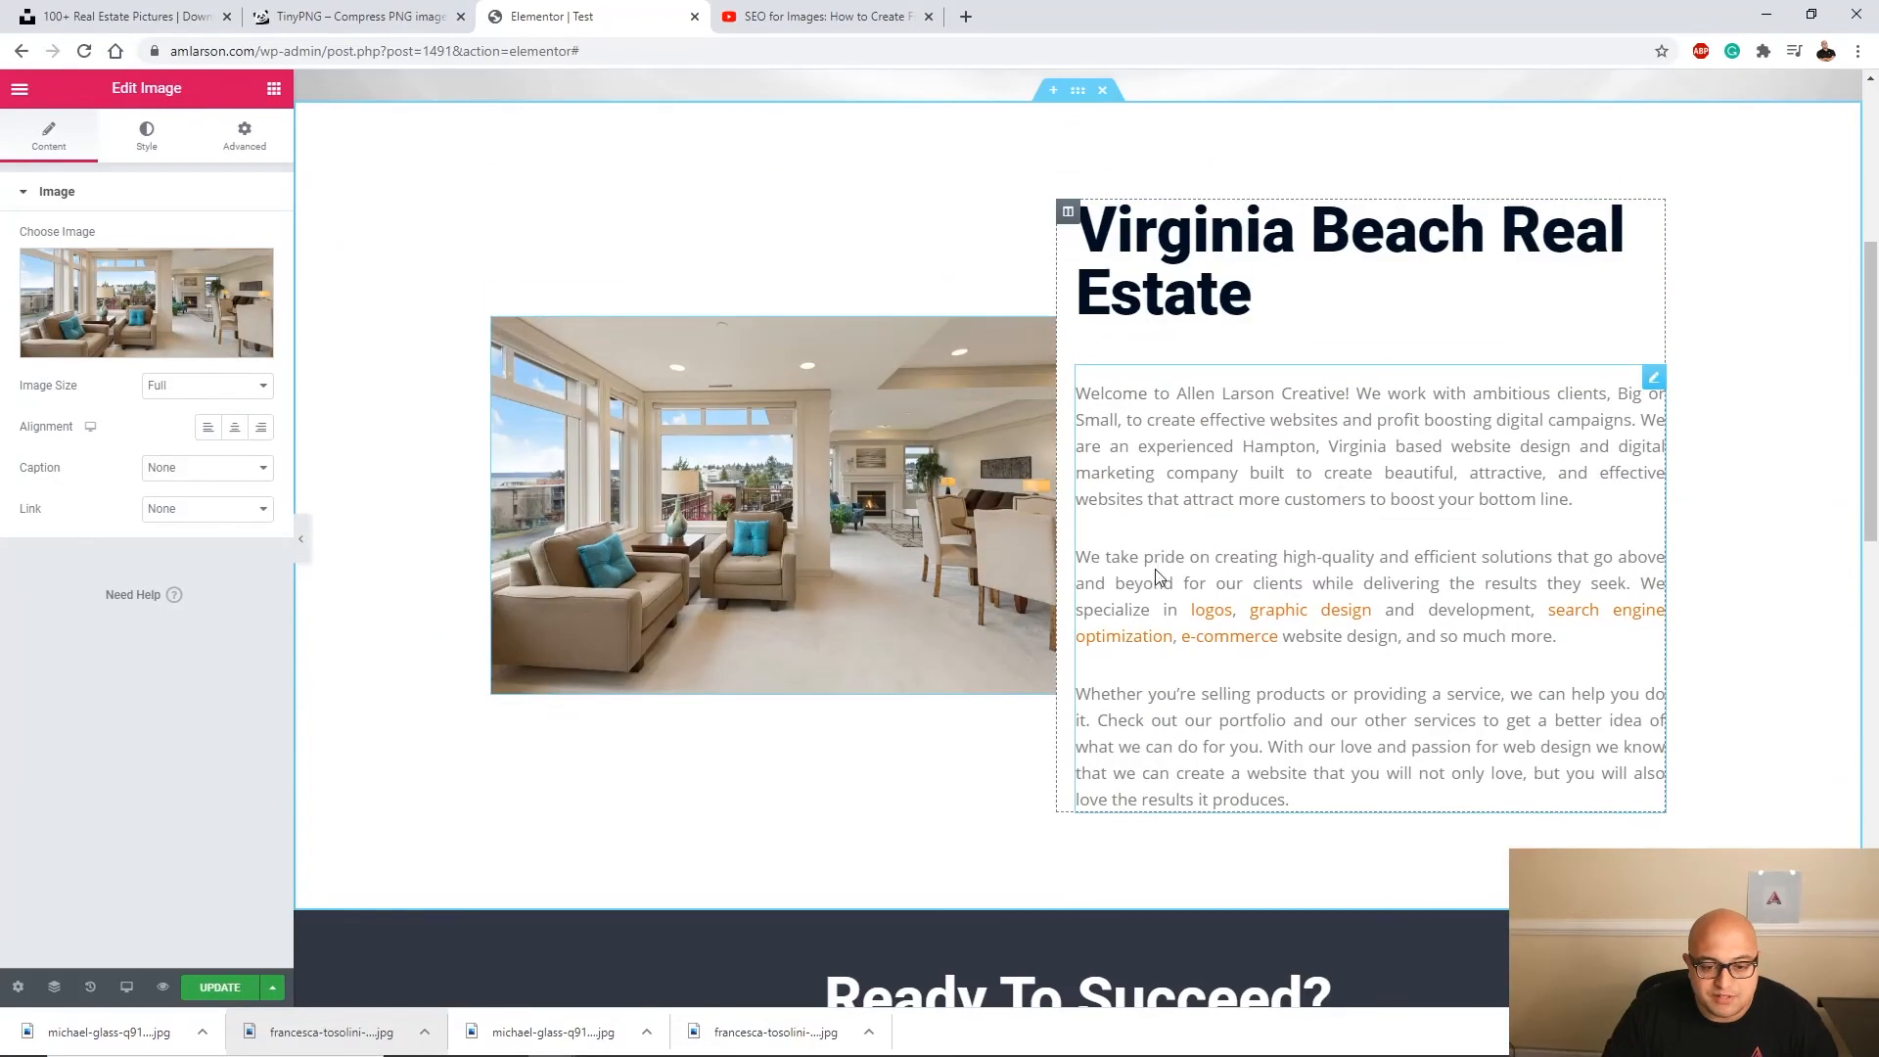
Duplicate the living room image widget and move the copy above the Virginia Beach Real Estate heading in the text column.
right_click(1039, 334)
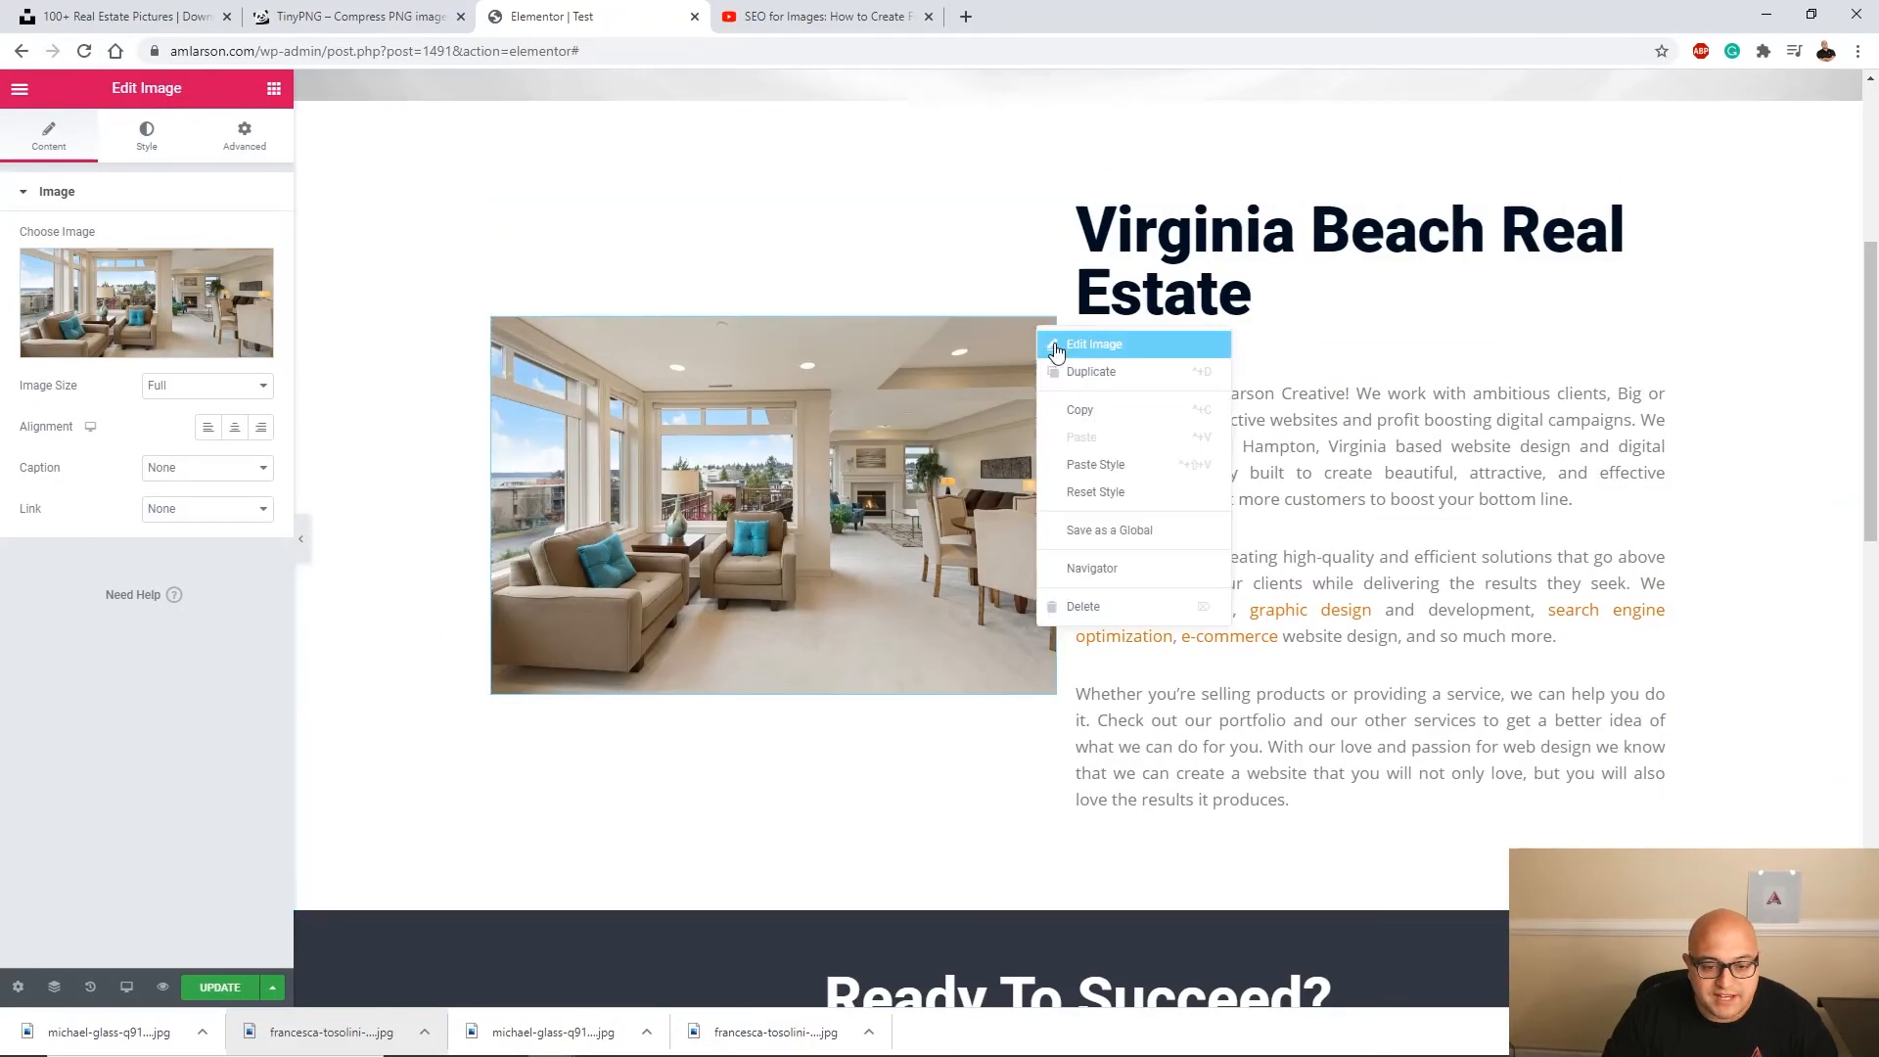
left_click(1082, 375)
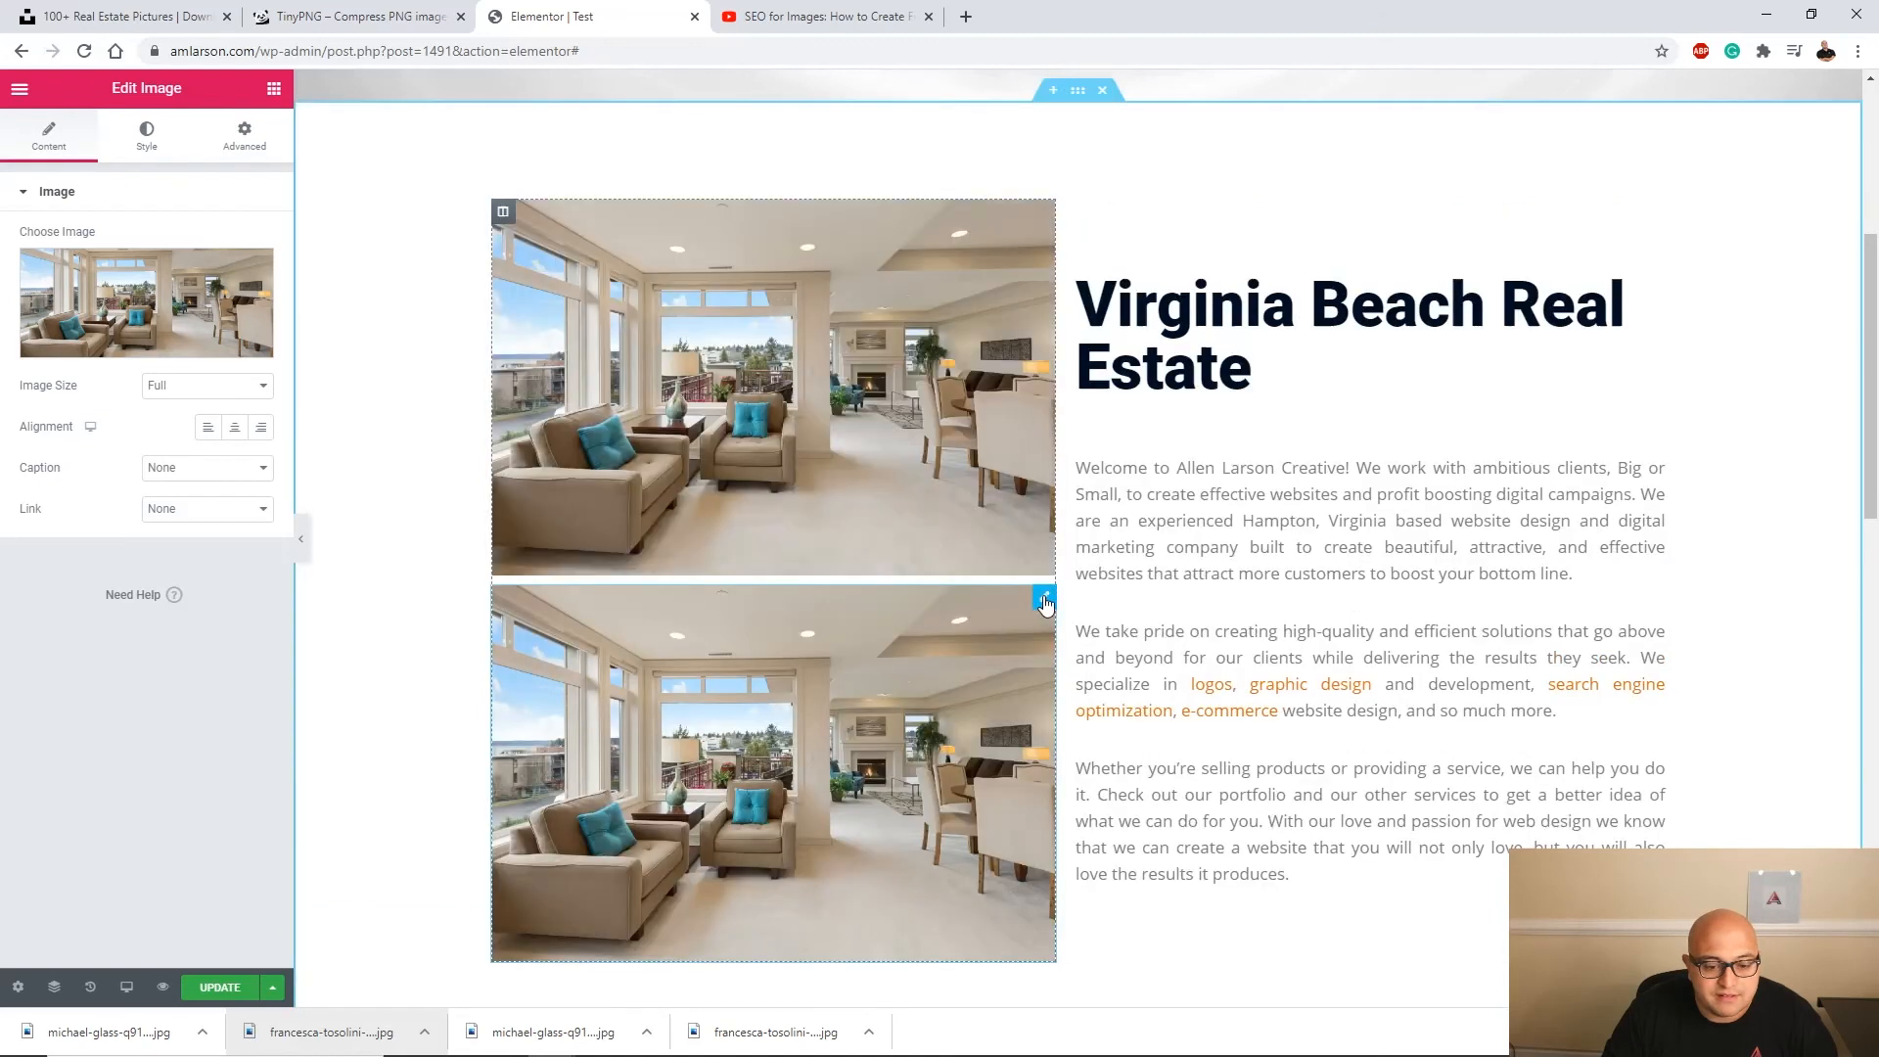
left_click_drag(1044, 597, 1039, 605)
right_click(1453, 409)
left_click(1493, 428)
Choose Real-Estate-Virginia-Beach.jpg for the image above the heading and copy its title into its alt text.
left_click(169, 289)
left_click(152, 338)
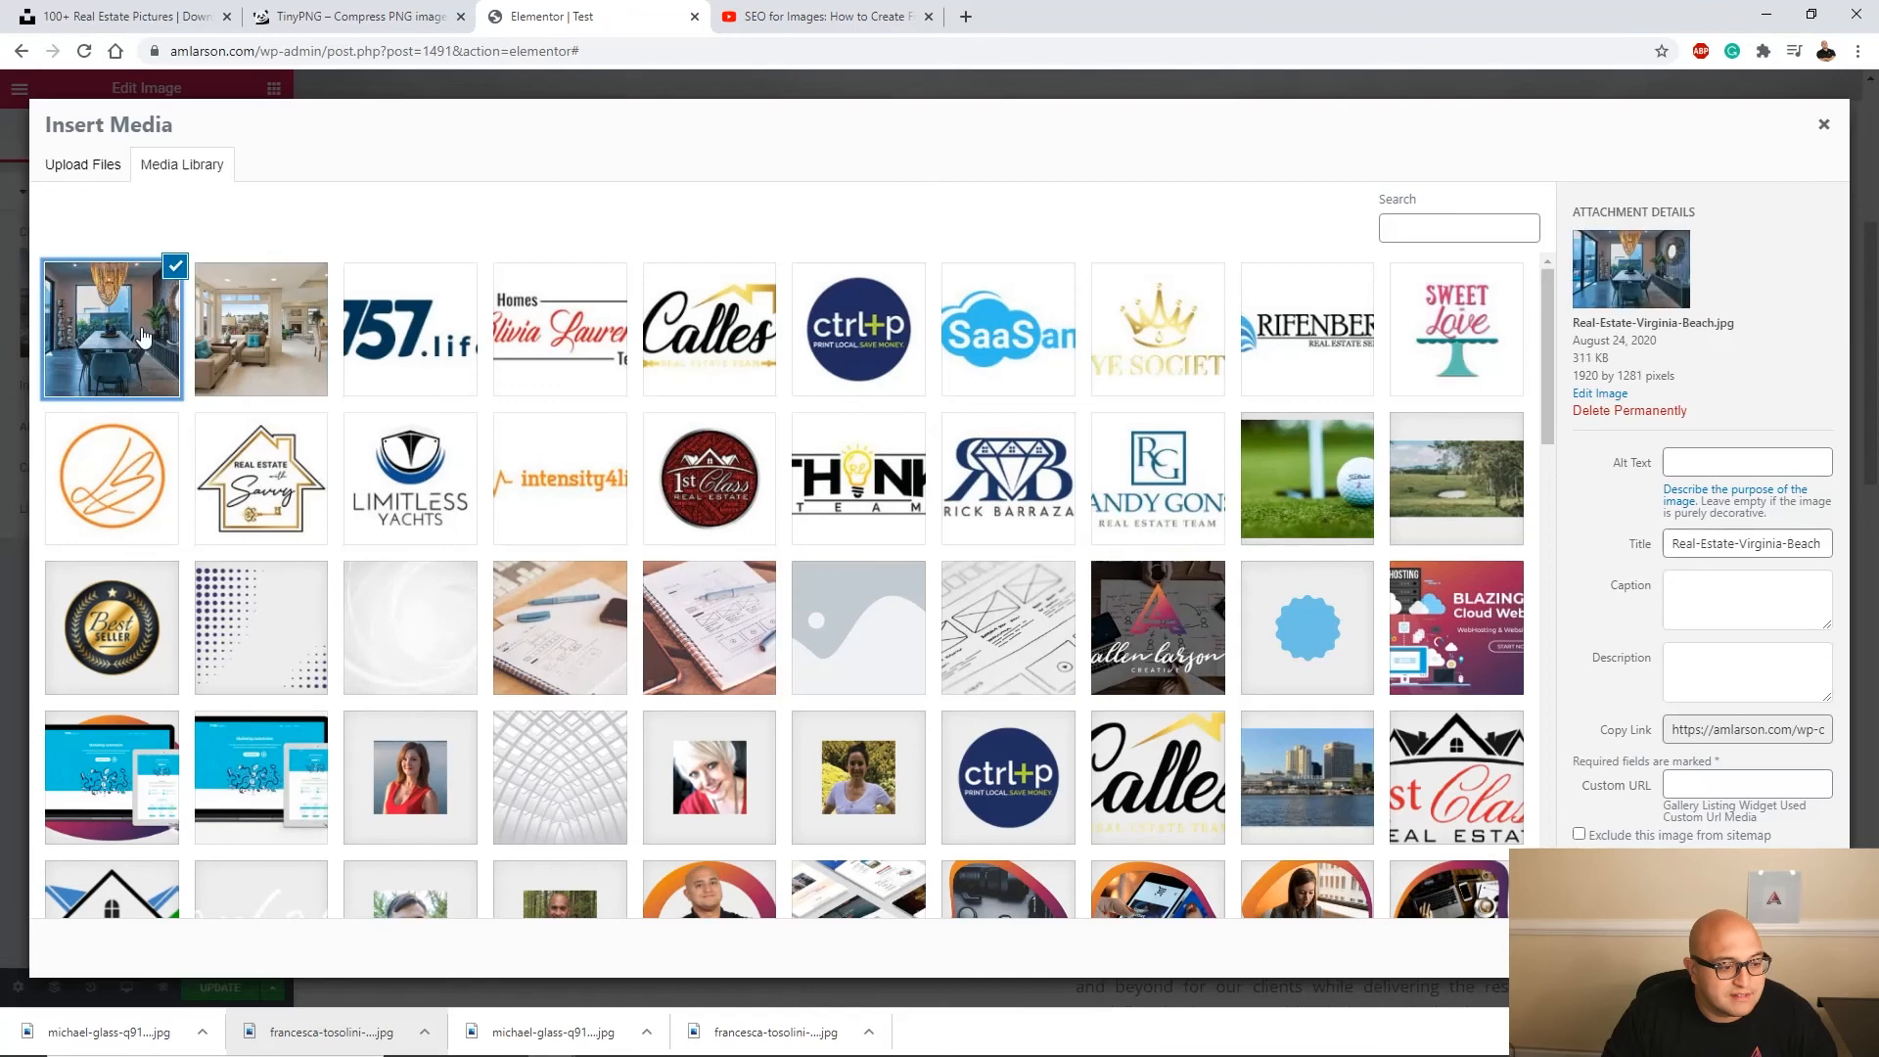
triple_click(1731, 547)
key("ctrl+c")
left_click(1728, 462)
key("ctrl+v")
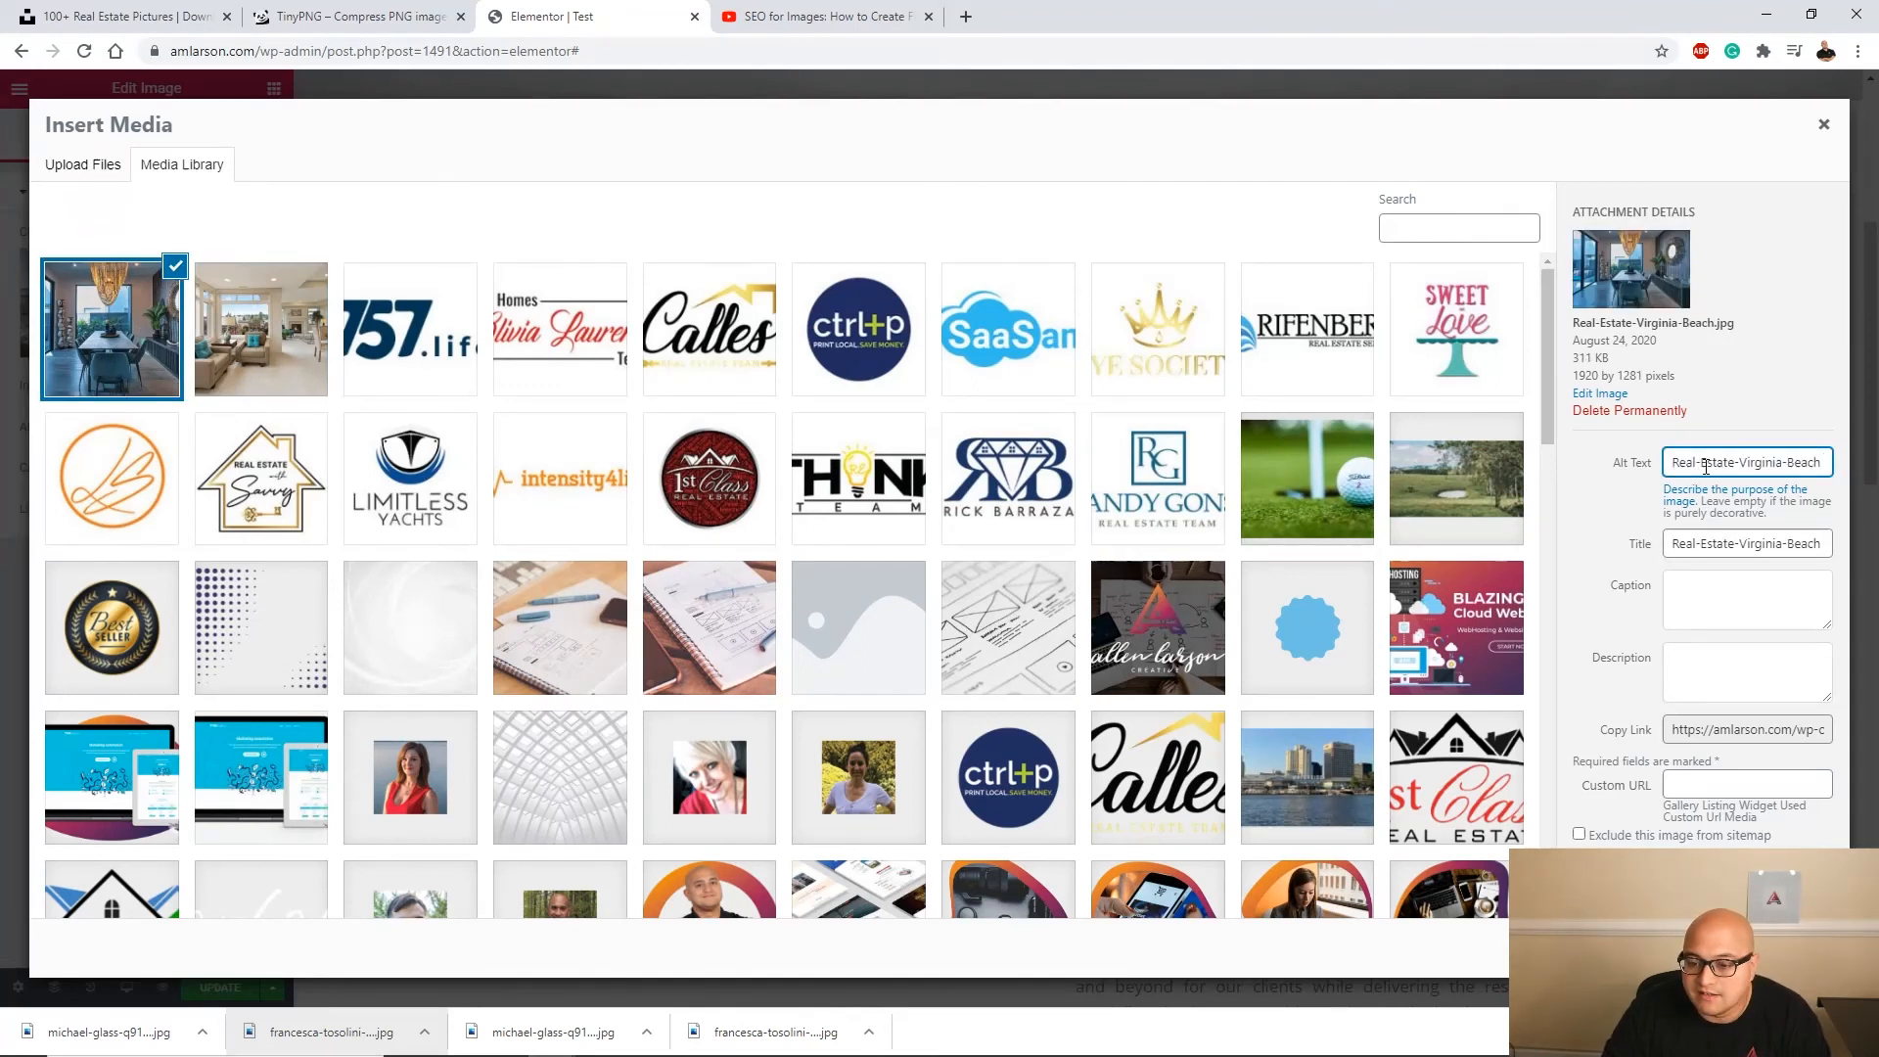
Replace the hyphens in the dining room image's alt text with spaces to read Real Estate Virginia Beach, and insert the image.
left_click(1701, 464)
key("BackSpace")
left_click(1740, 464)
key("BackSpace")
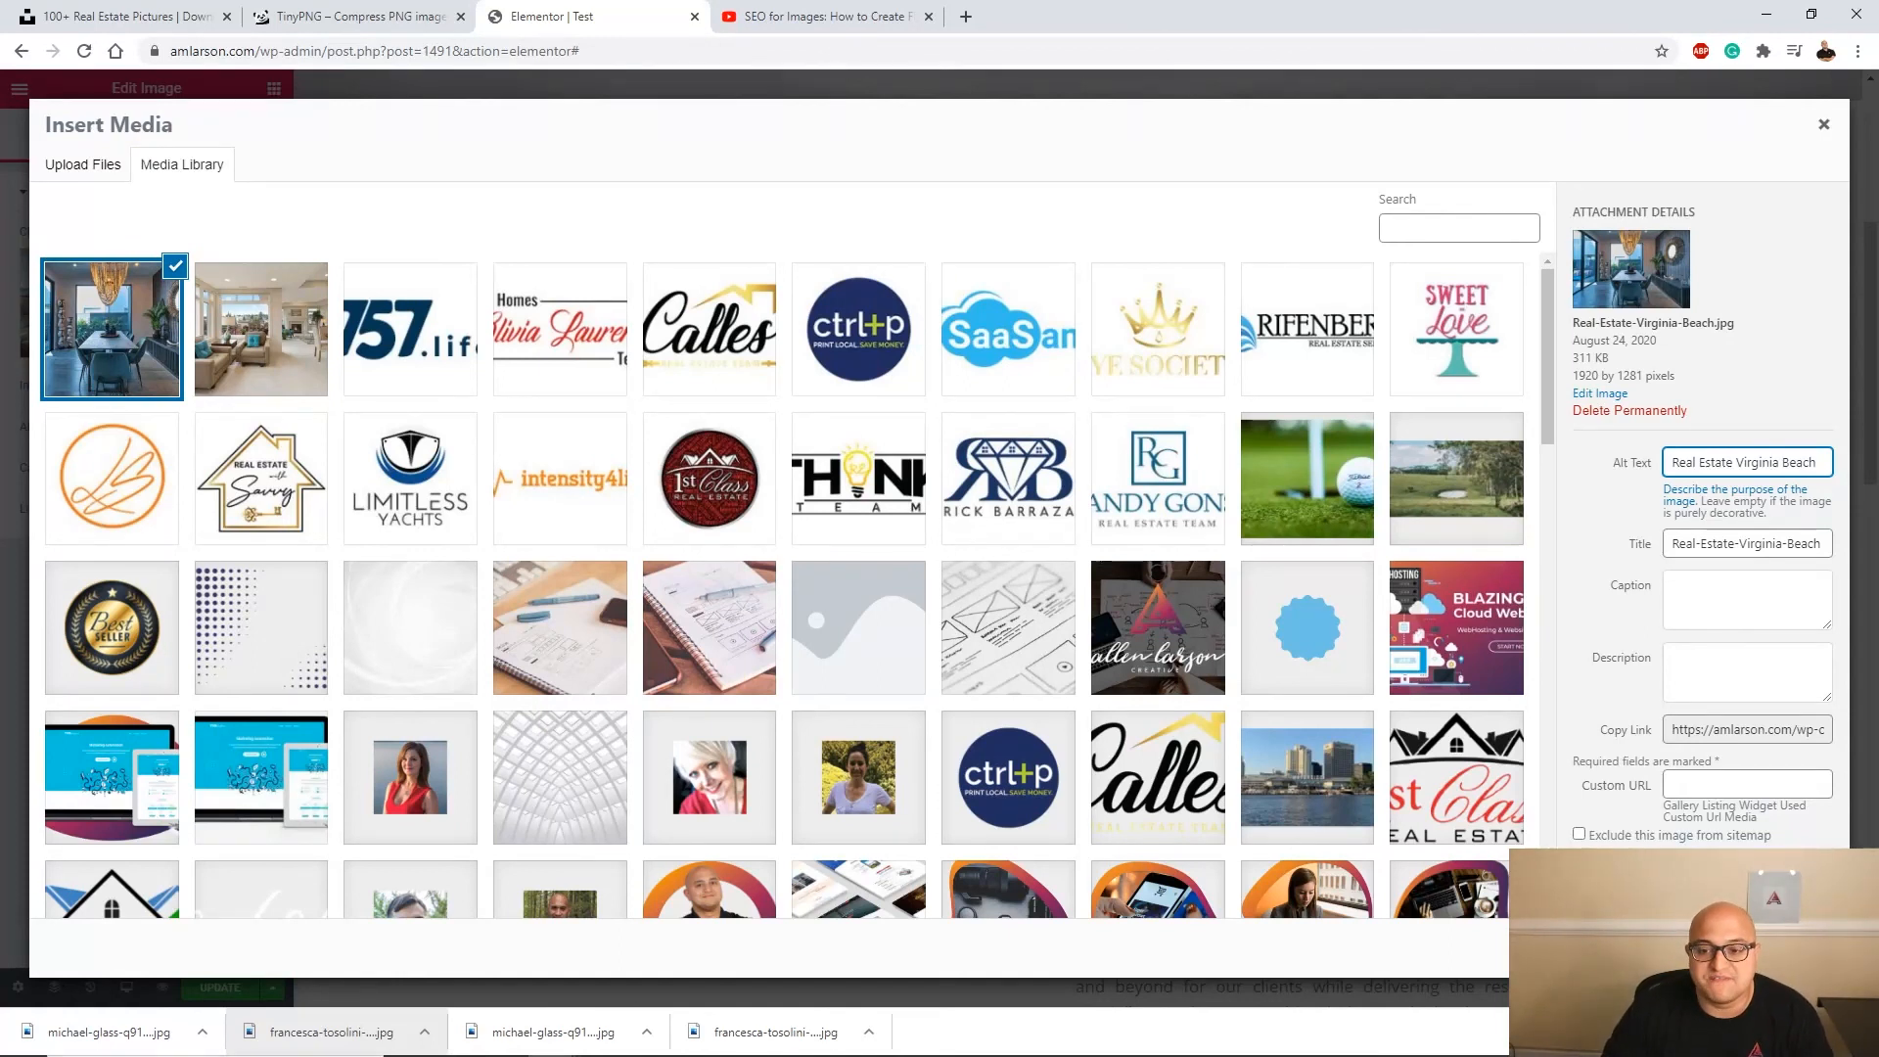
left_click(1784, 947)
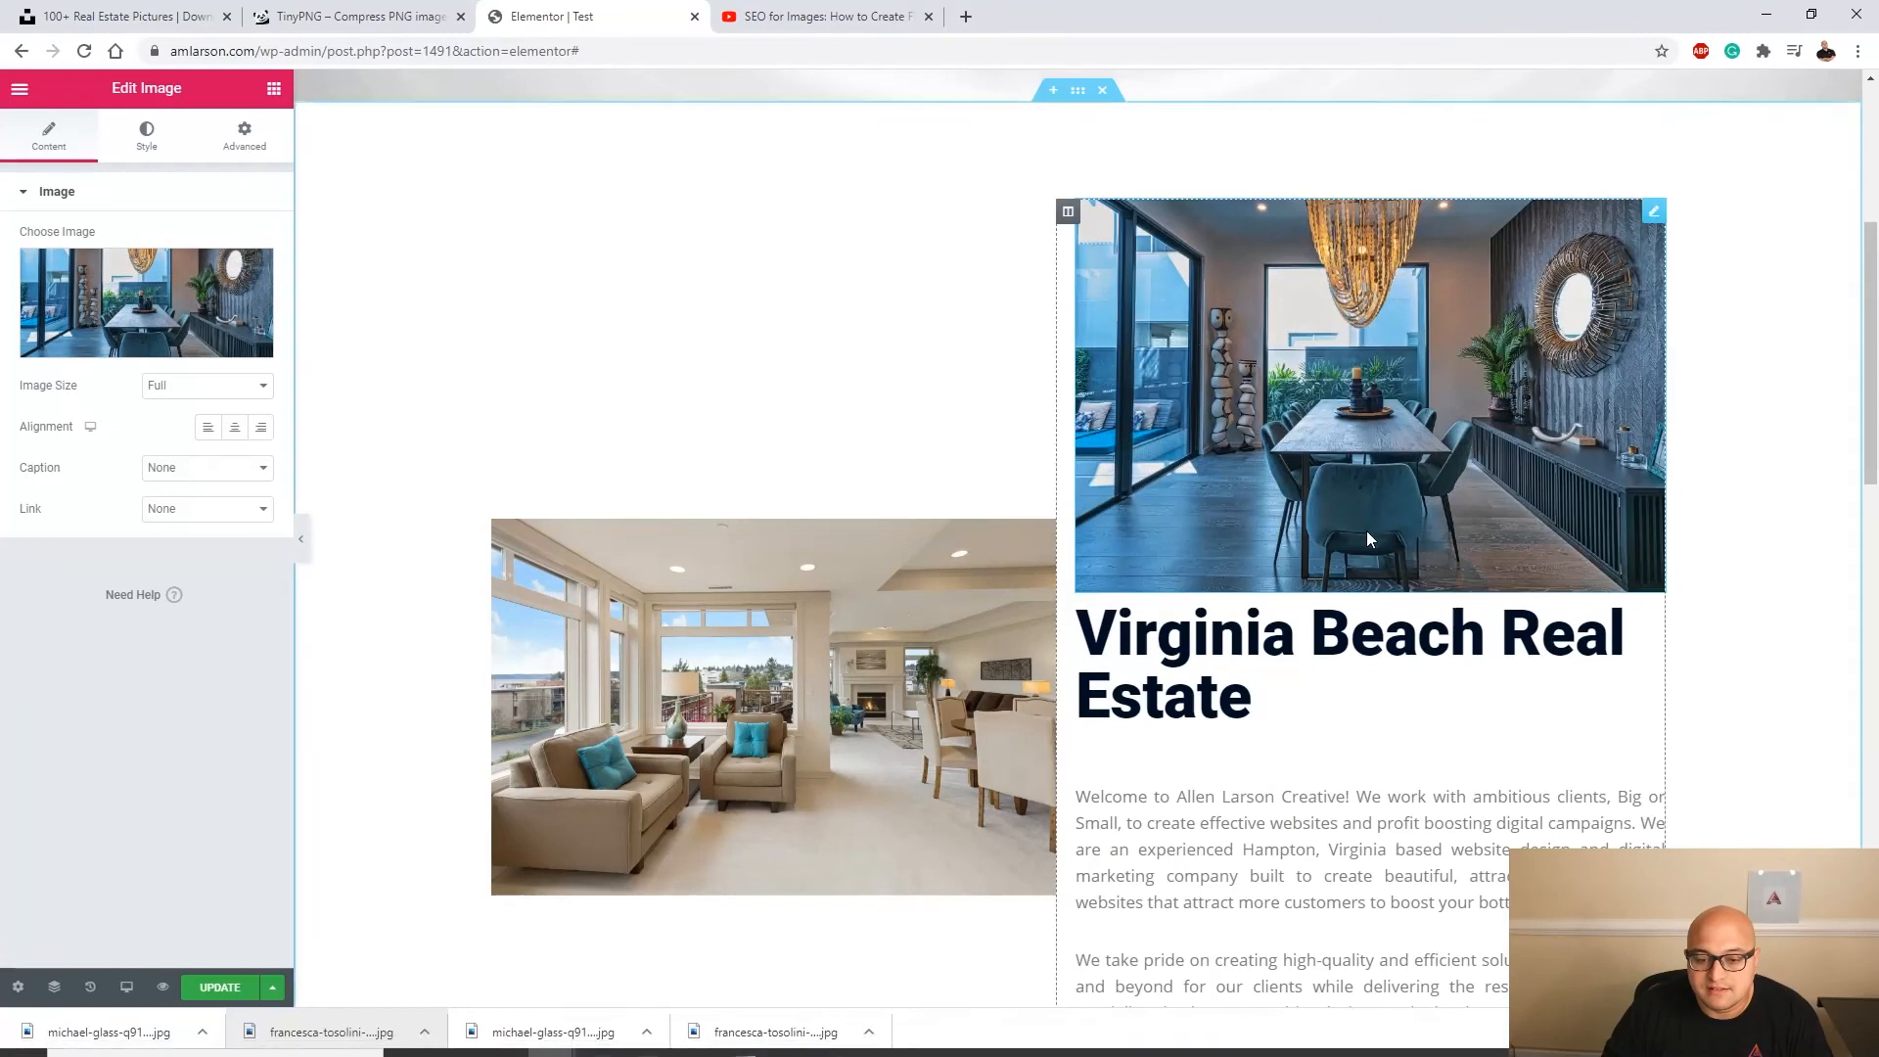
Review the page's headings and both placed photos, and update the page to save the changes.
scroll(1365, 513, "up", 5)
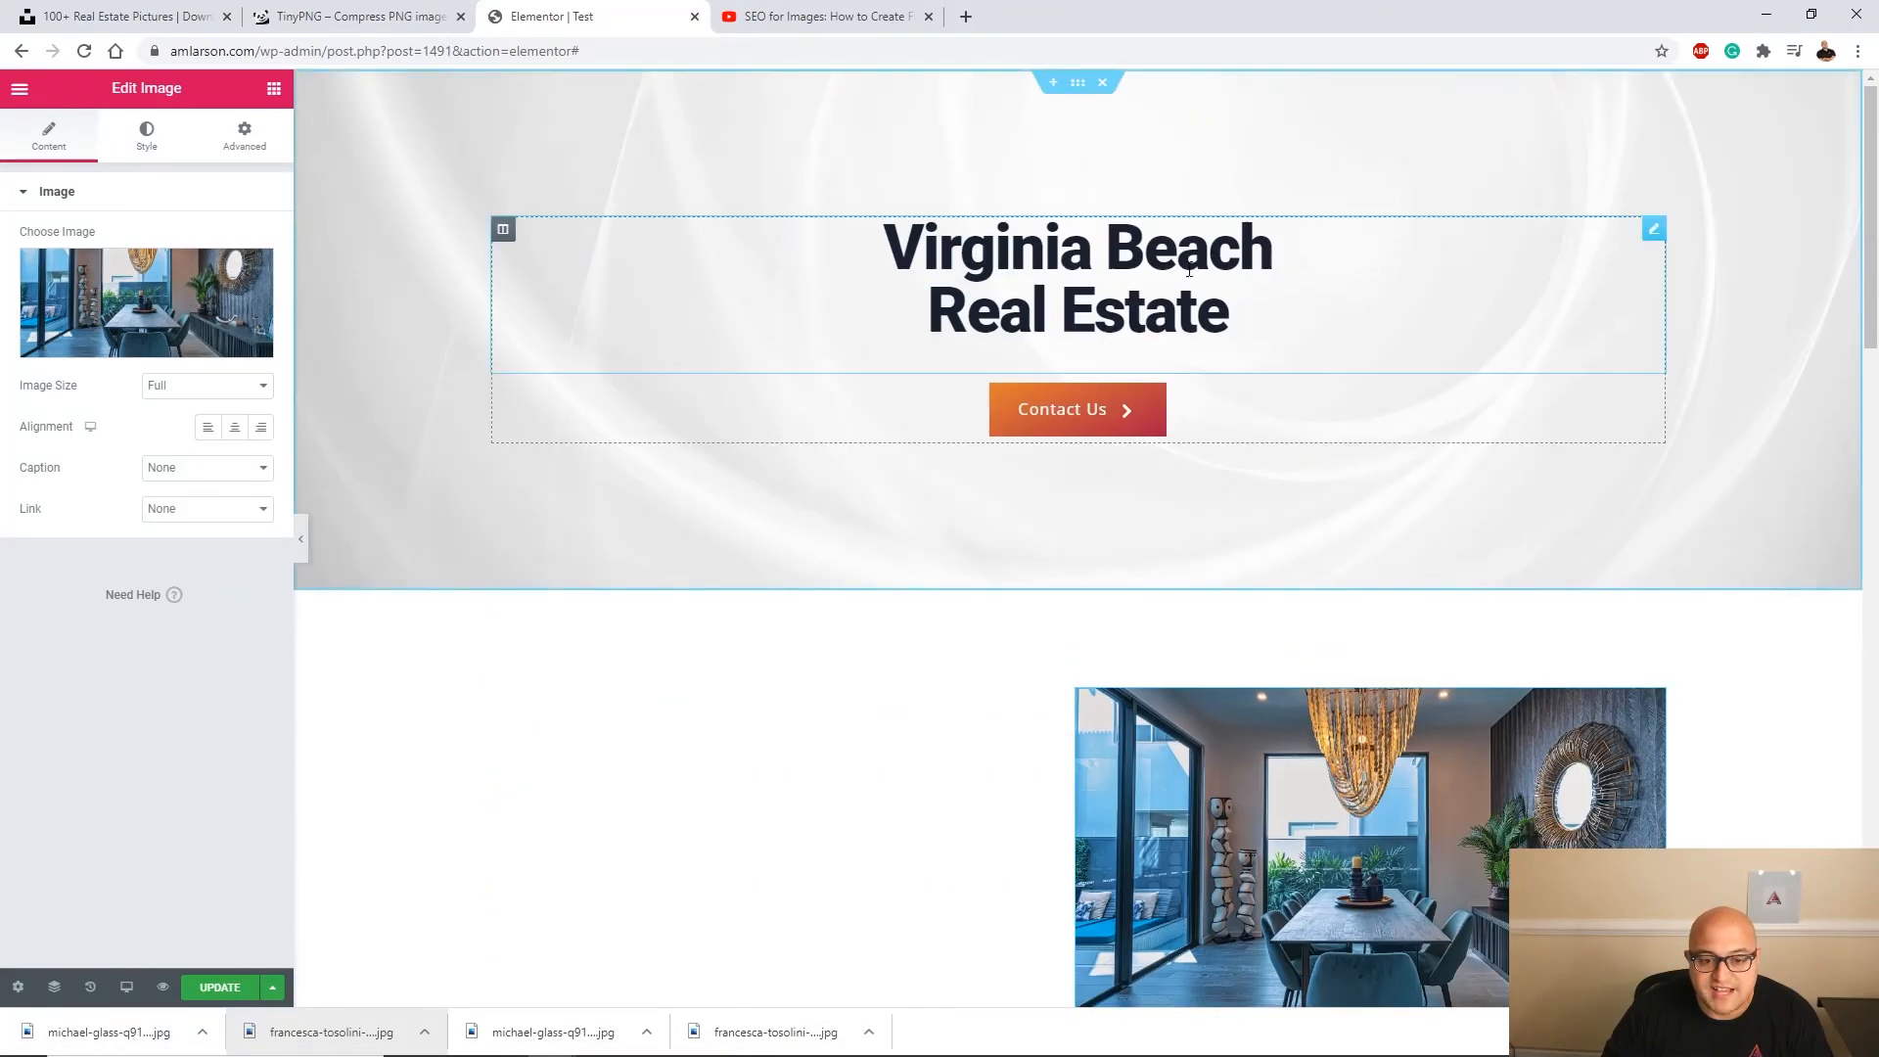
scroll(1067, 250, "down", 6)
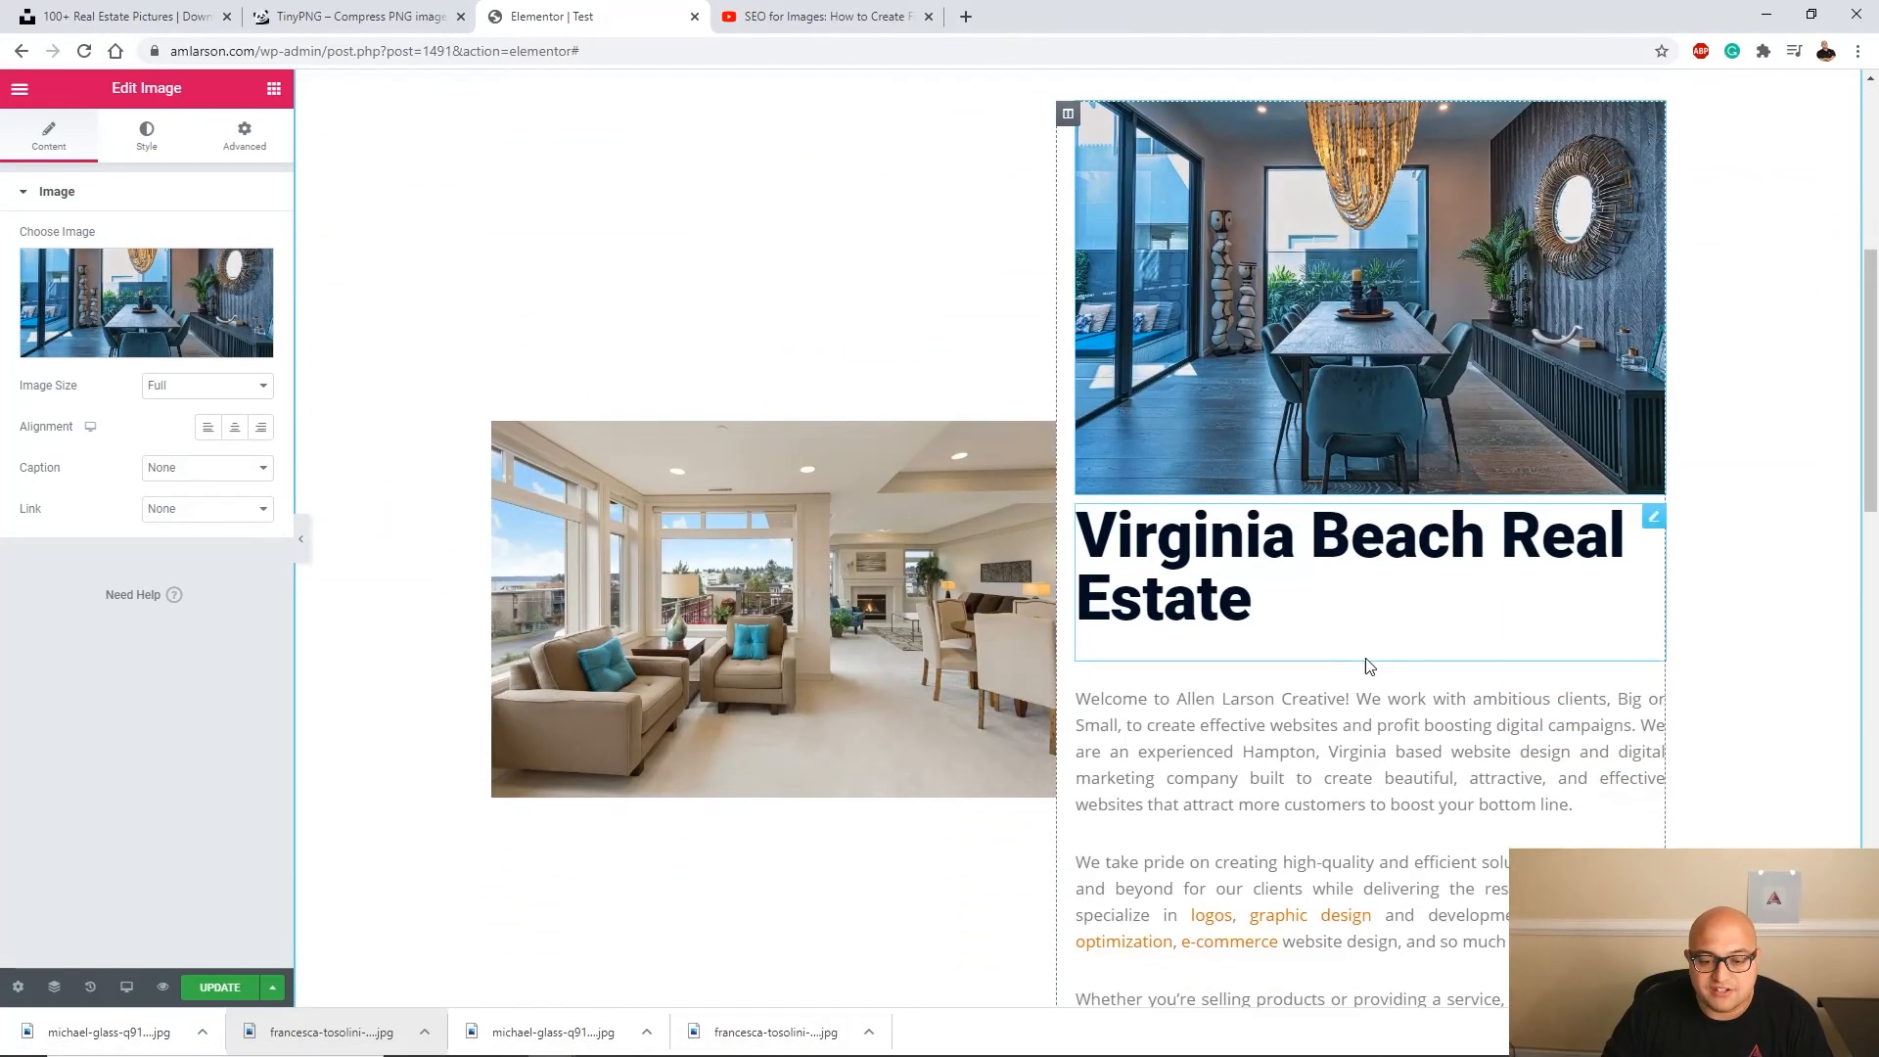
scroll(1263, 663, "up", 2)
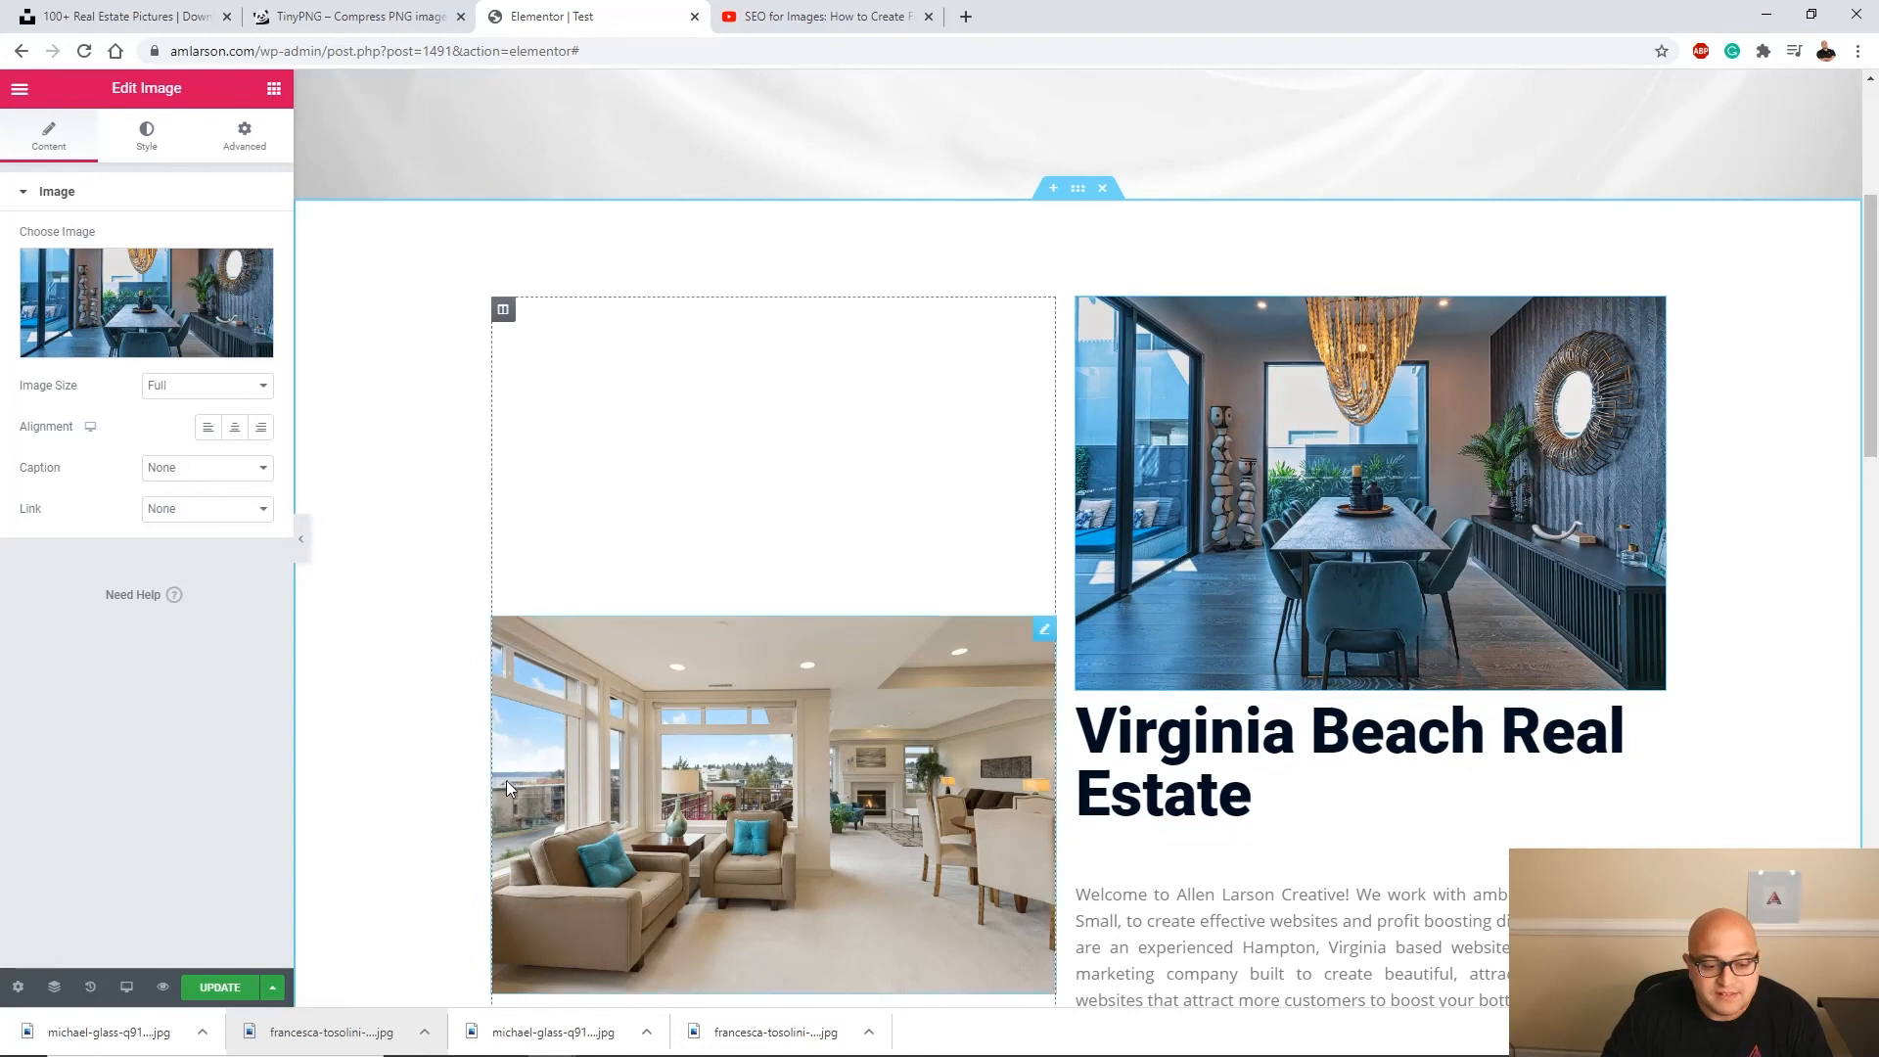
left_click(230, 987)
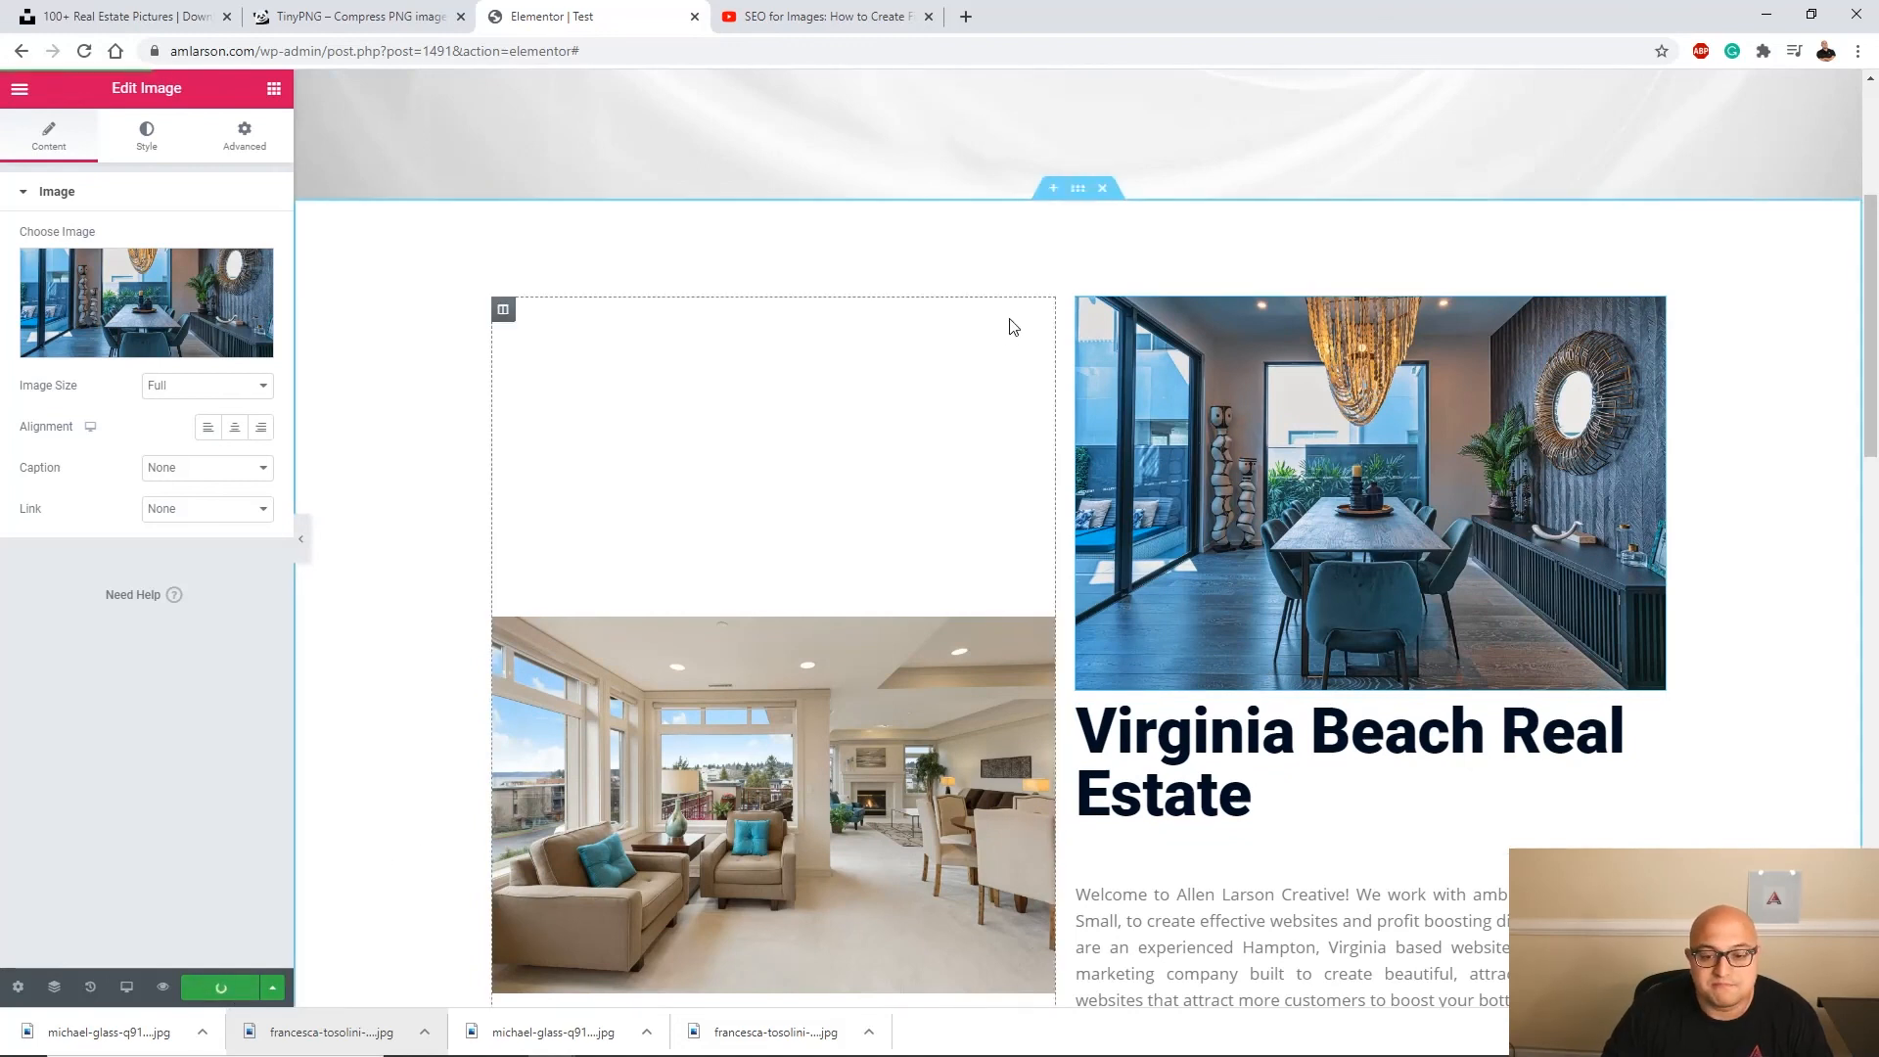